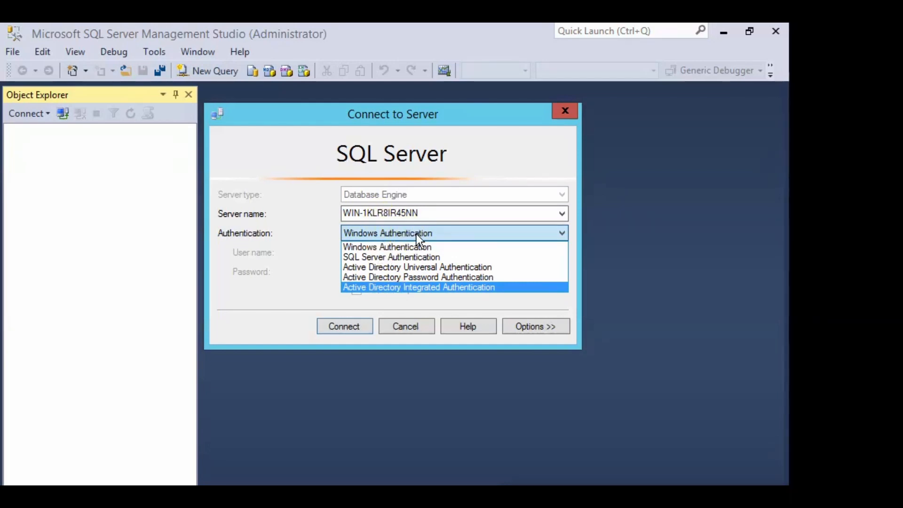
# Connect to the database server using Windows Authentication
pyautogui.click(336, 326)
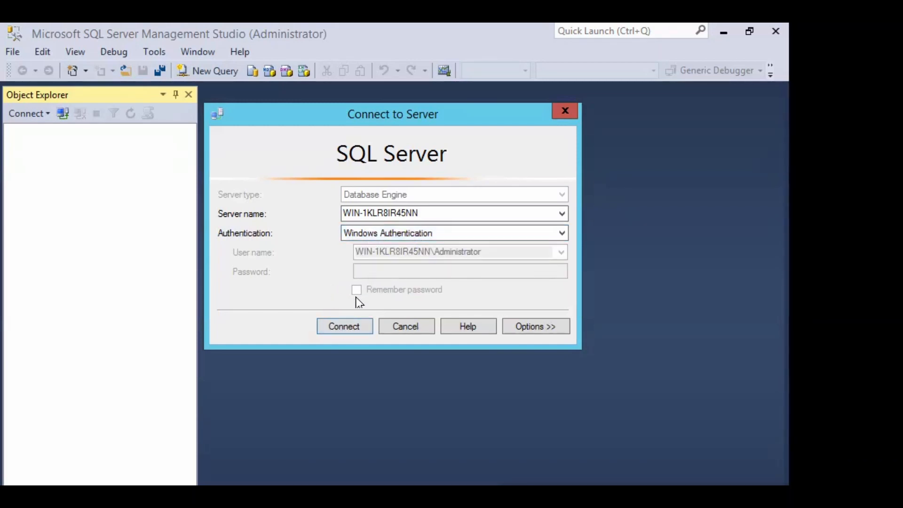
pyautogui.click(344, 328)
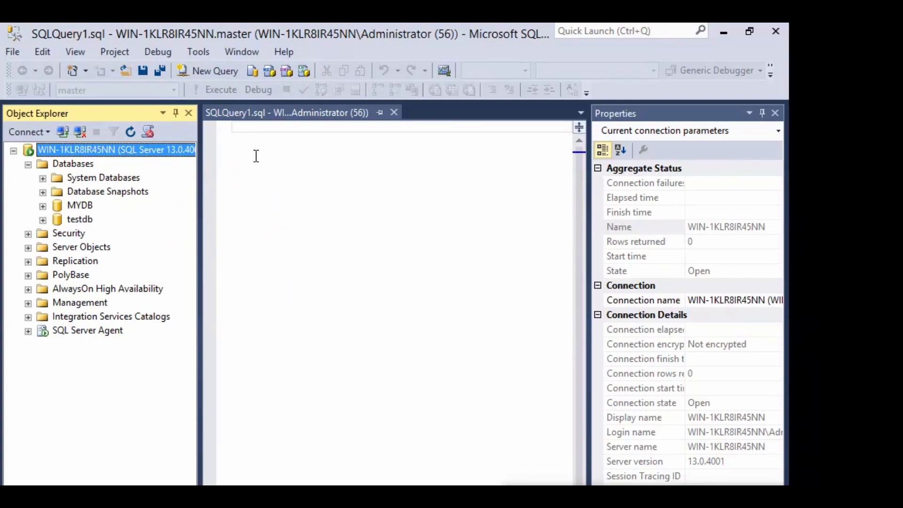
# Choose Tasks > Back Up... from the MYDB database's right-click menu
pyautogui.click(246, 139)
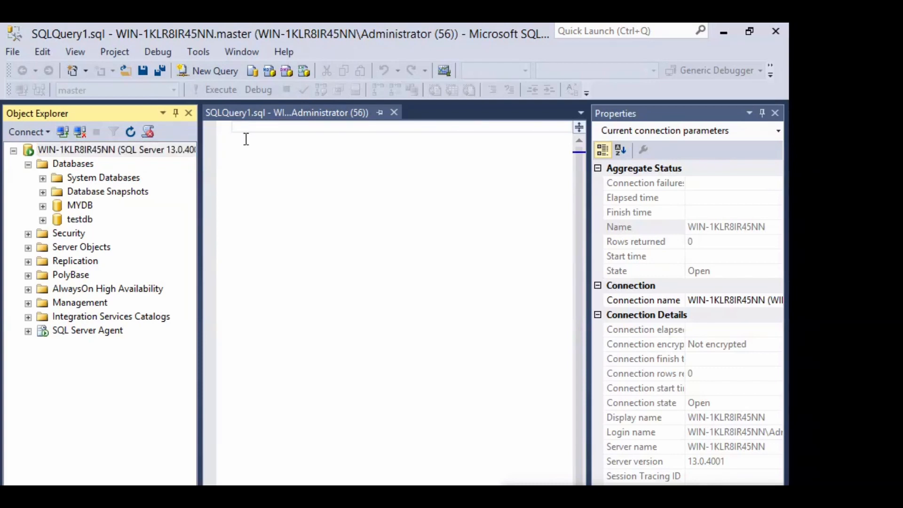
pyautogui.click(61, 205)
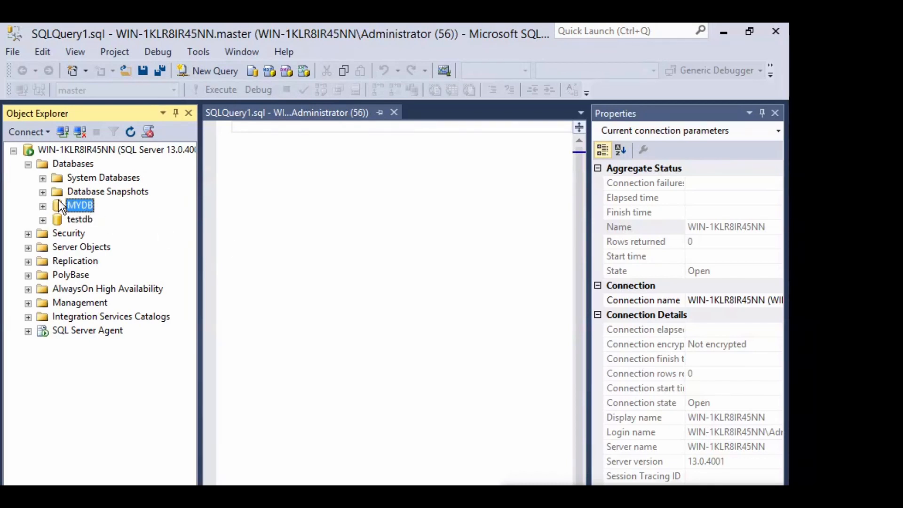
pyautogui.rightClick(80, 207)
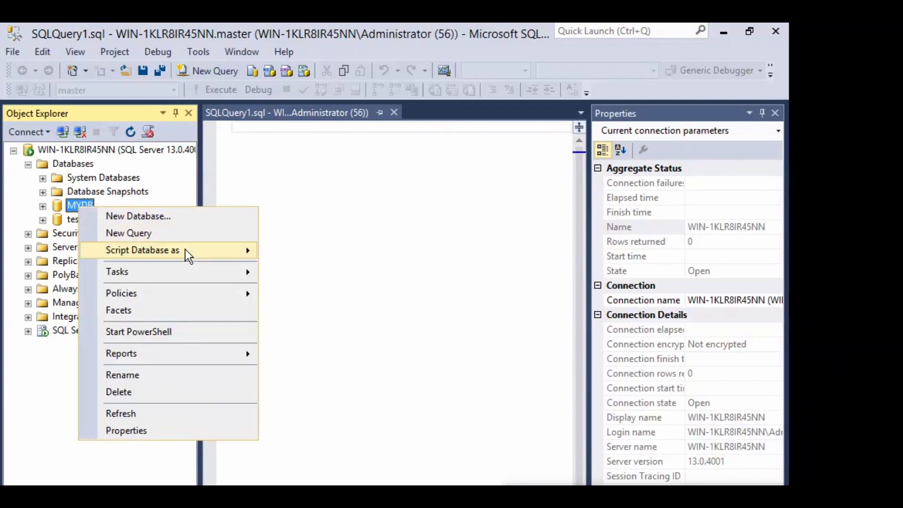
pyautogui.moveTo(189, 257)
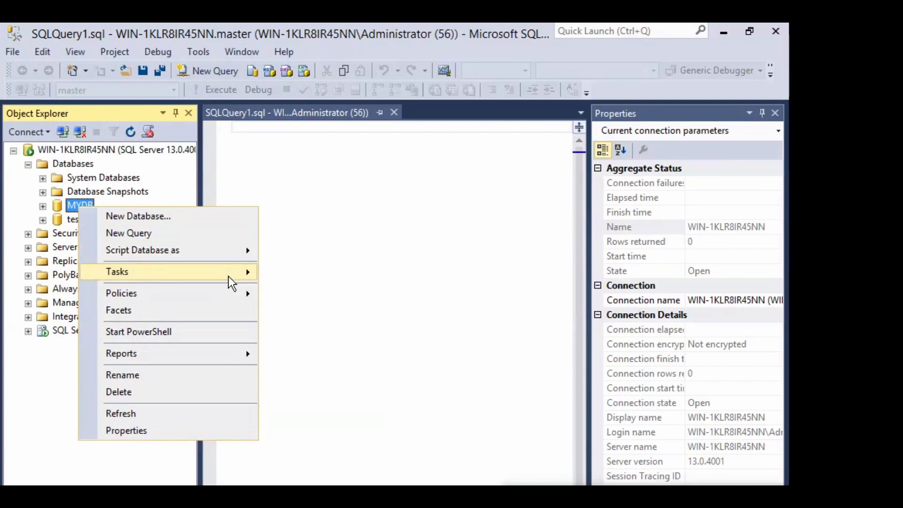
pyautogui.moveTo(230, 278)
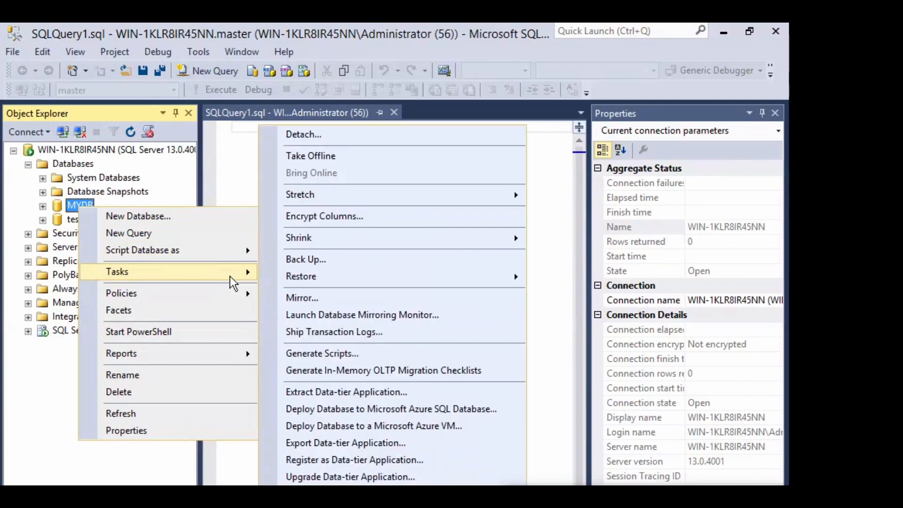
pyautogui.click(300, 261)
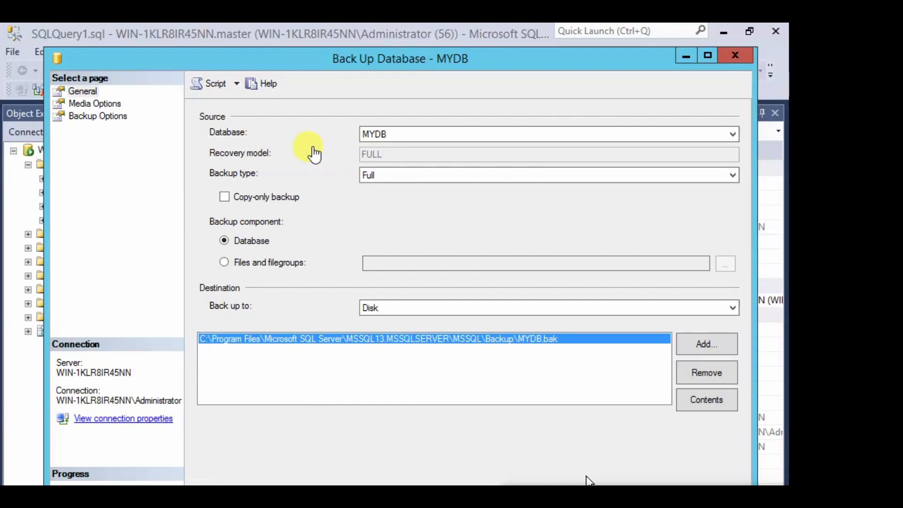
# Keep the MYDB backup type set to Full
pyautogui.click(391, 176)
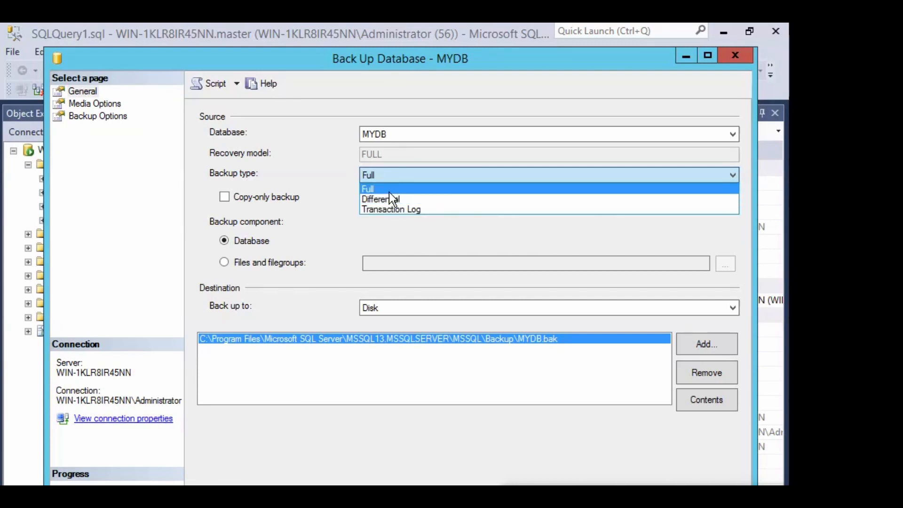
pyautogui.click(388, 190)
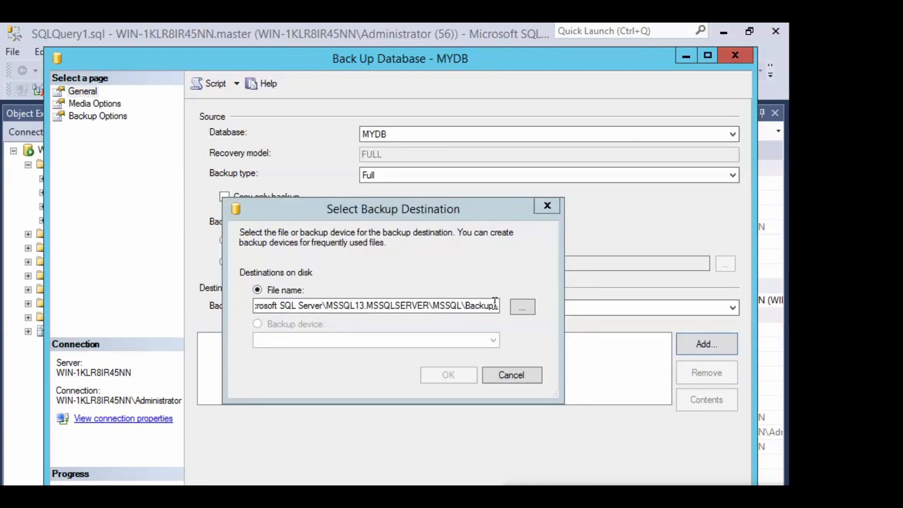
# Name the backup destination file MYDB_06012021.bak in the MSSQL\Backup folder
pyautogui.click(467, 311)
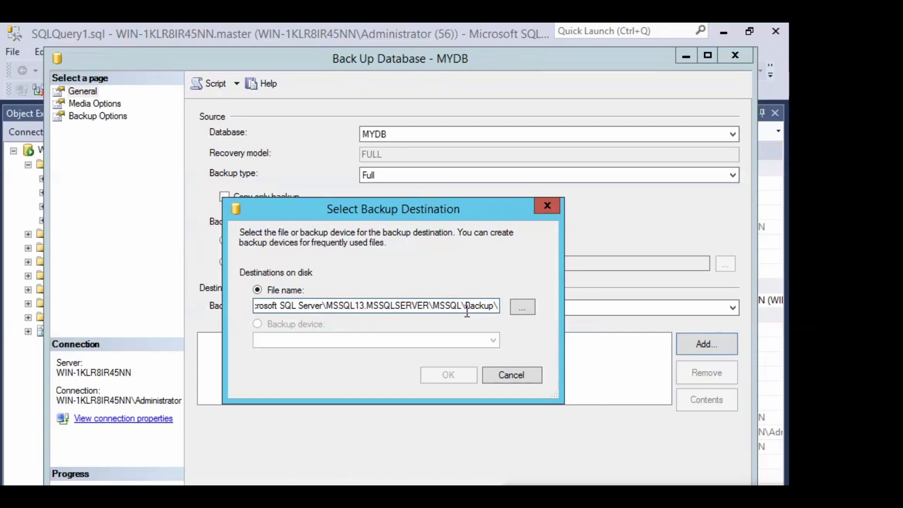
pyautogui.write('MYD')
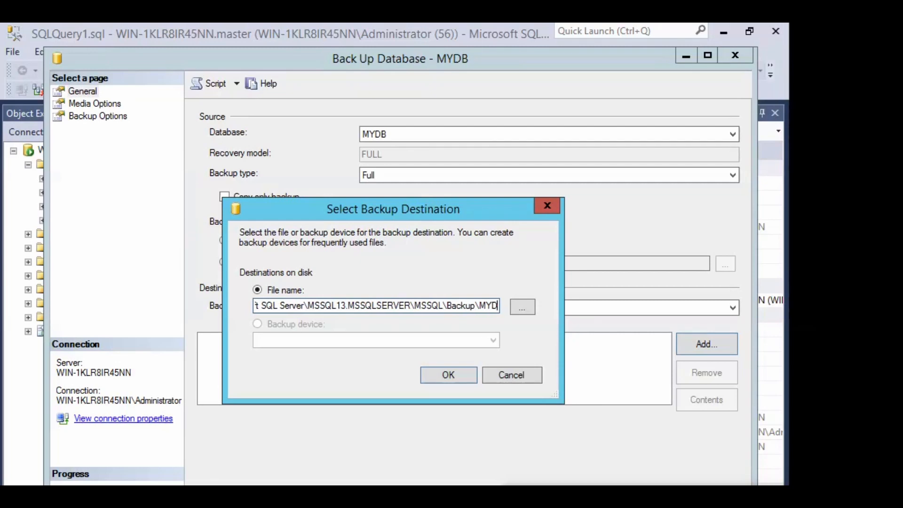
pyautogui.write('B')
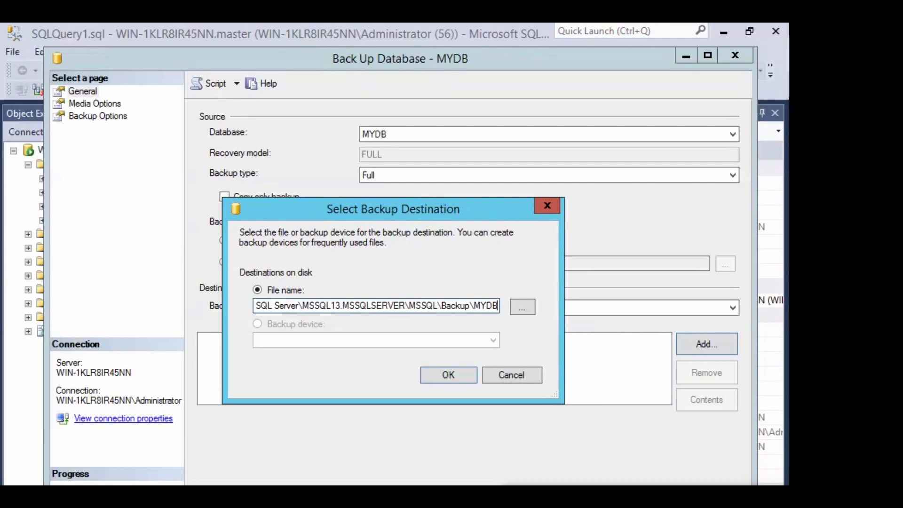
pyautogui.write('_')
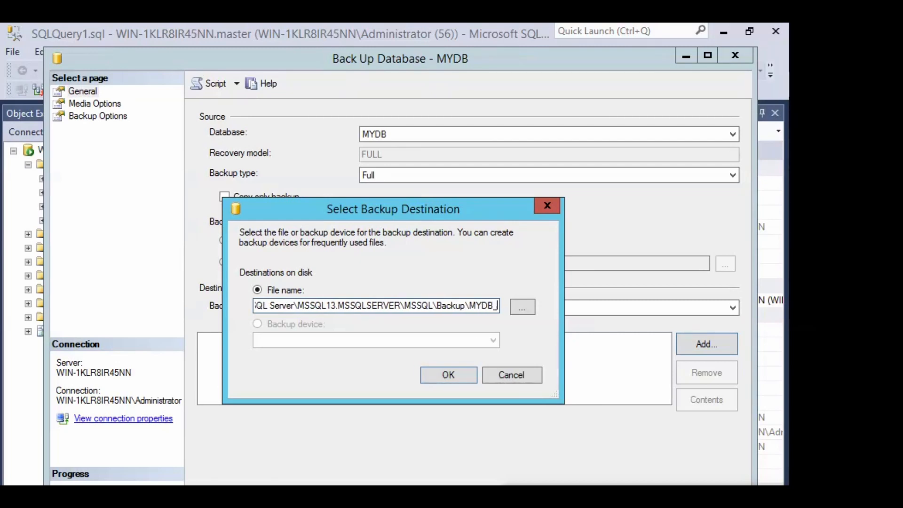
pyautogui.write('06012')
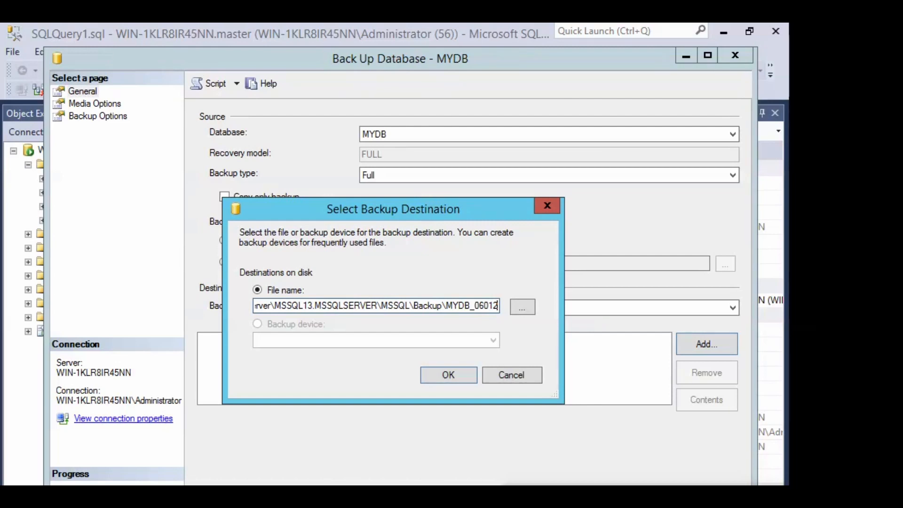
pyautogui.write('0')
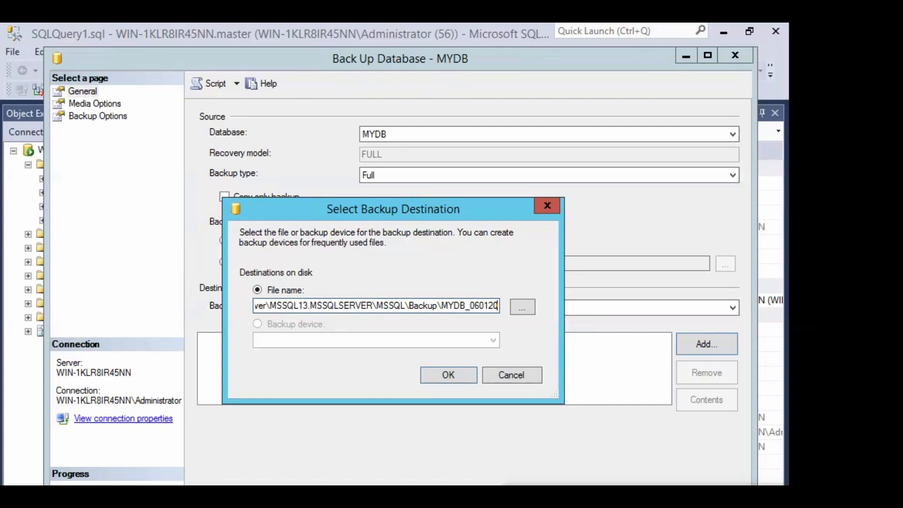
pyautogui.write('21.bak')
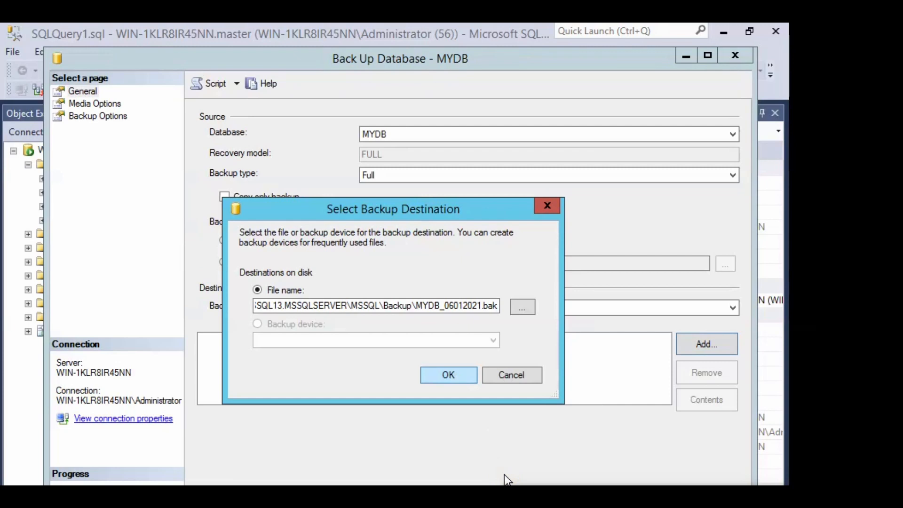
pyautogui.press('Return')
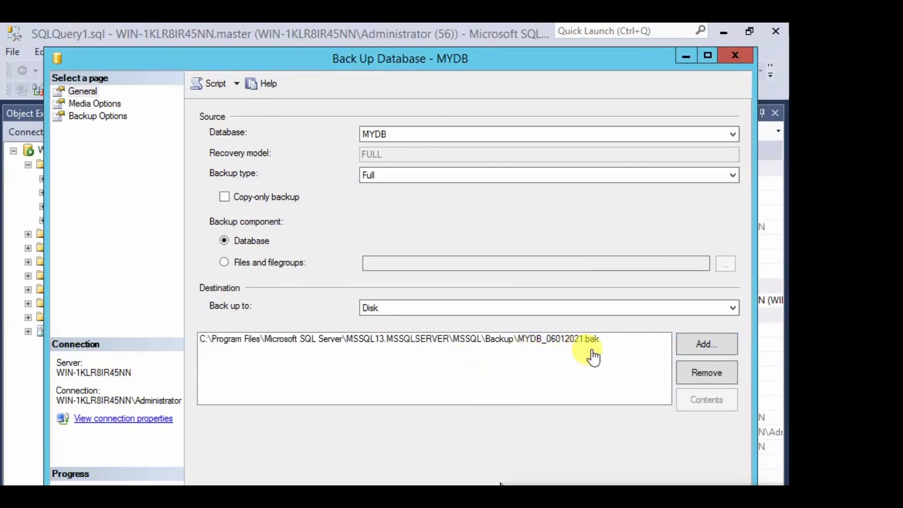
# On Media Options select 'Overwrite all existing backup sets', then go to Backup Options
pyautogui.click(111, 104)
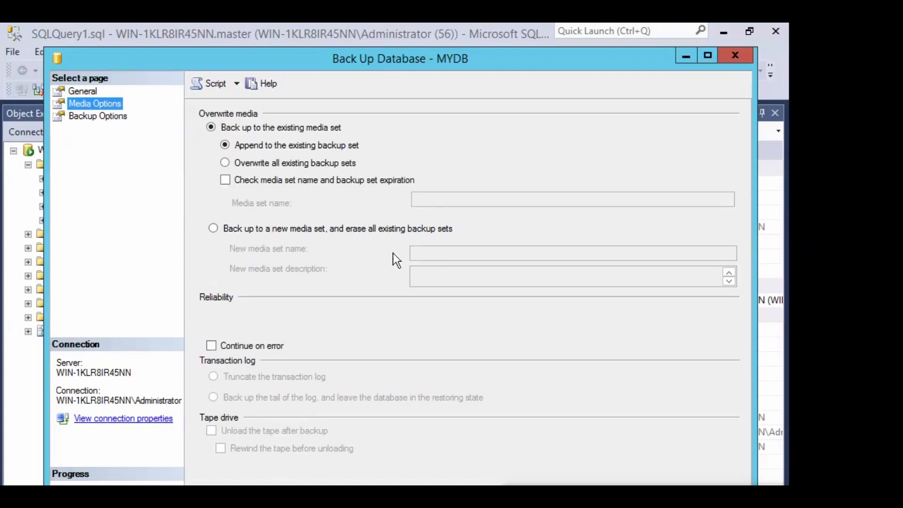
pyautogui.click(230, 166)
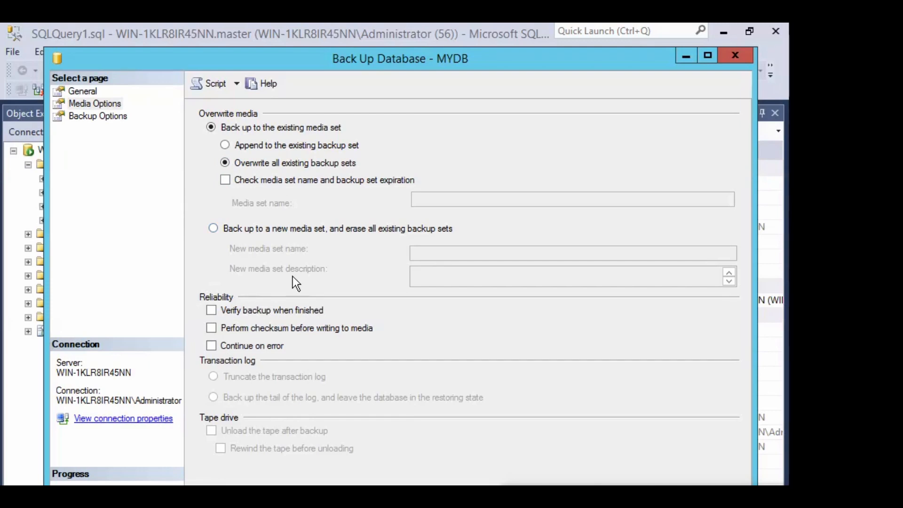
pyautogui.click(96, 118)
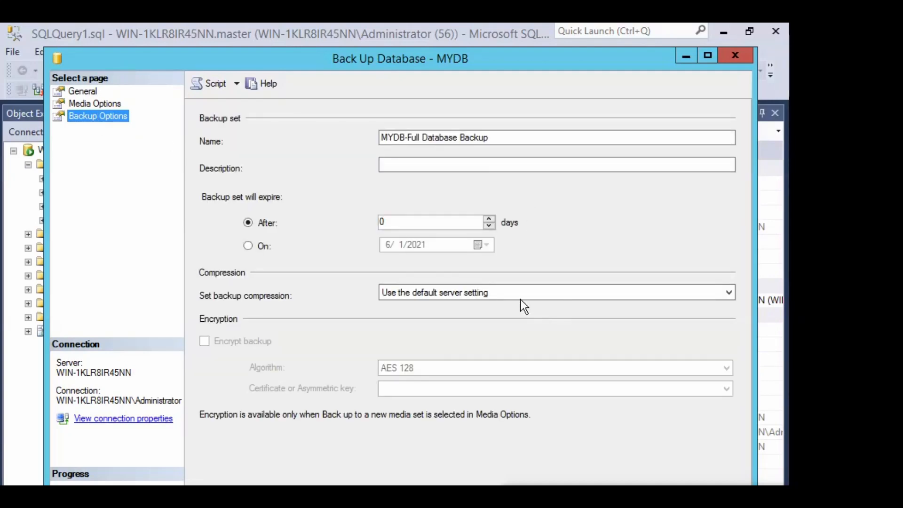
# Leave backup compression on 'Use the default server setting' after reviewing the choices
pyautogui.click(481, 296)
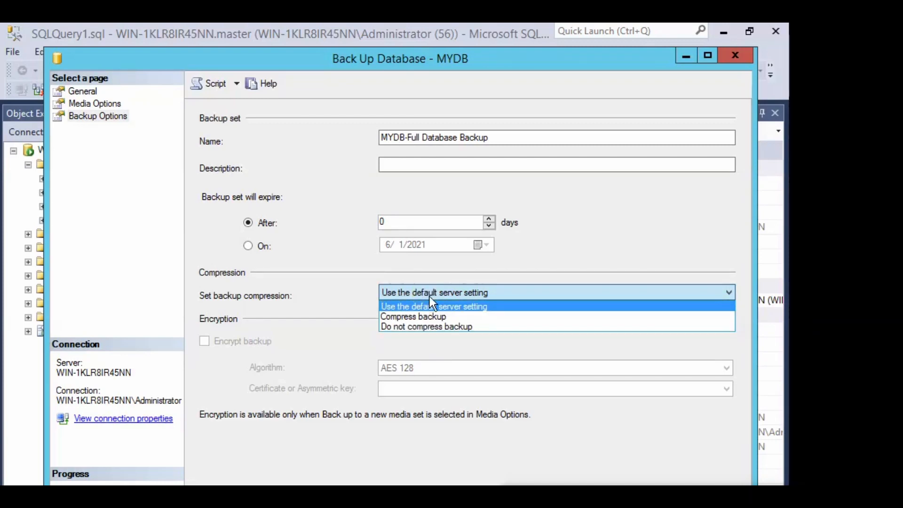
pyautogui.click(461, 294)
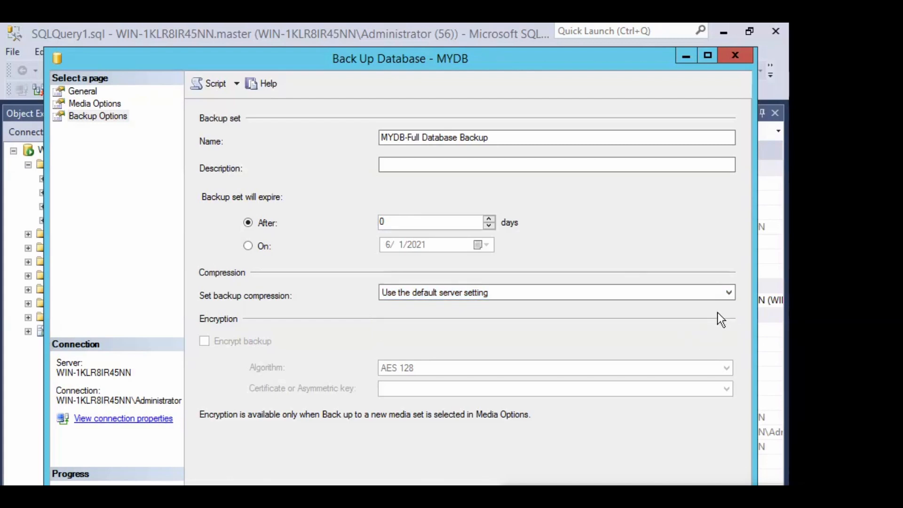
pyautogui.press('Down')
pyautogui.press('Down')
pyautogui.press('Up')
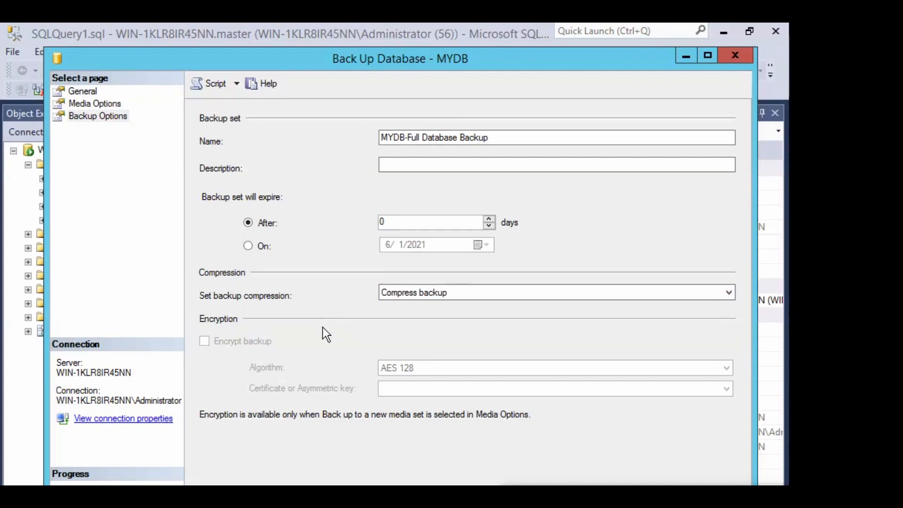
pyautogui.press('Up')
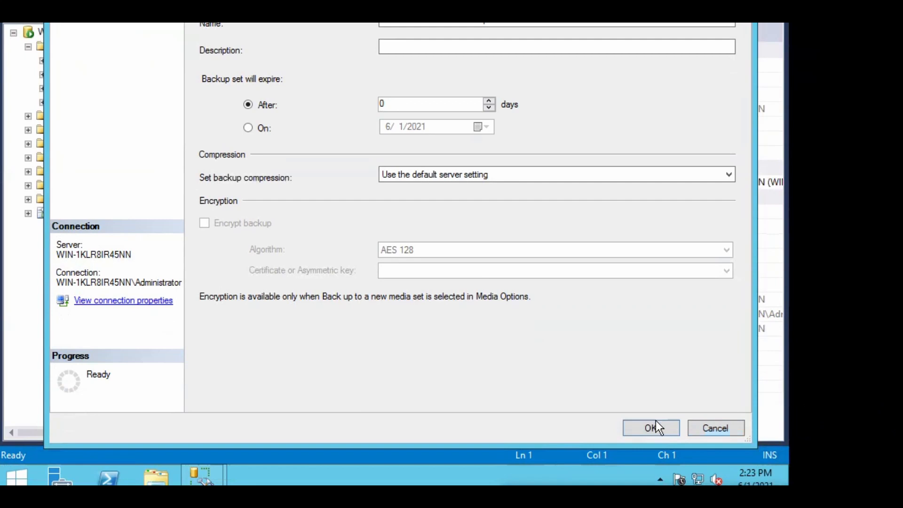
# Run the MYDB backup and dismiss the success message
pyautogui.click(644, 425)
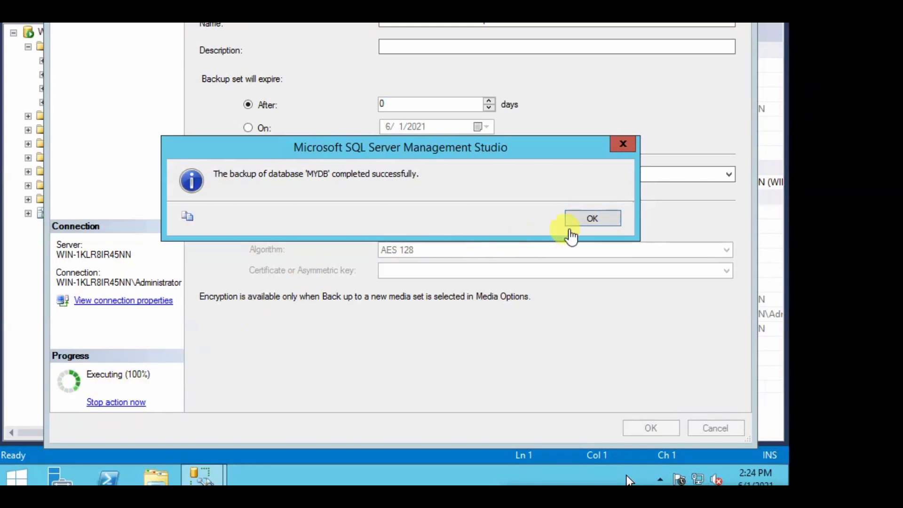
pyautogui.click(578, 218)
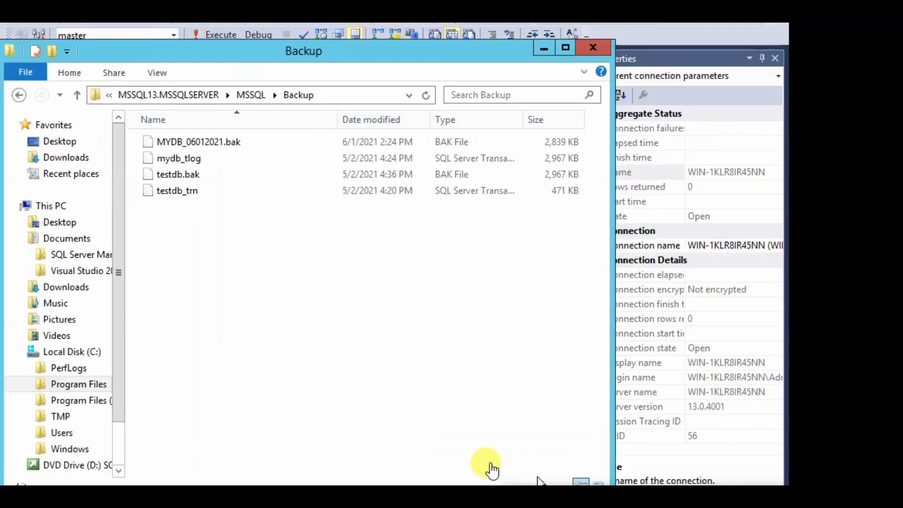
# Click the File Explorer address bar to reveal the Backup folder's full path
pyautogui.click(360, 95)
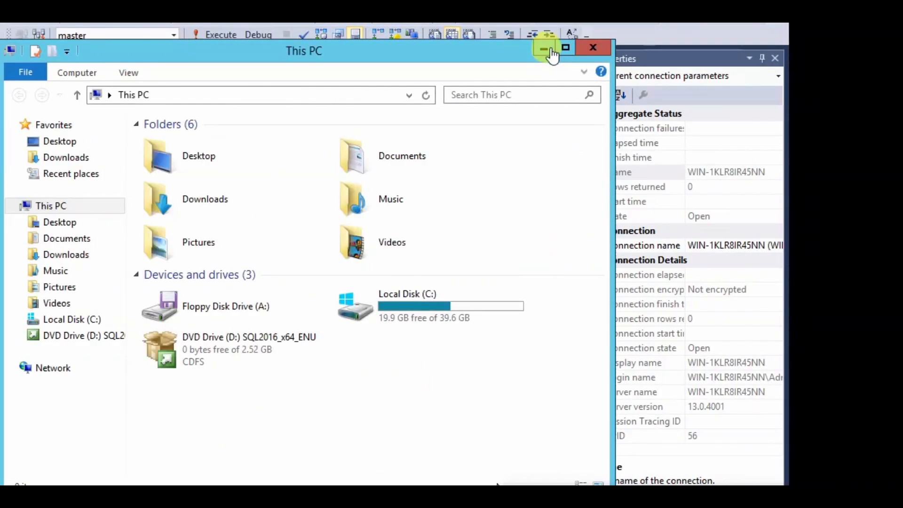
# Minimize the This PC window to return to Management Studio
pyautogui.click(544, 50)
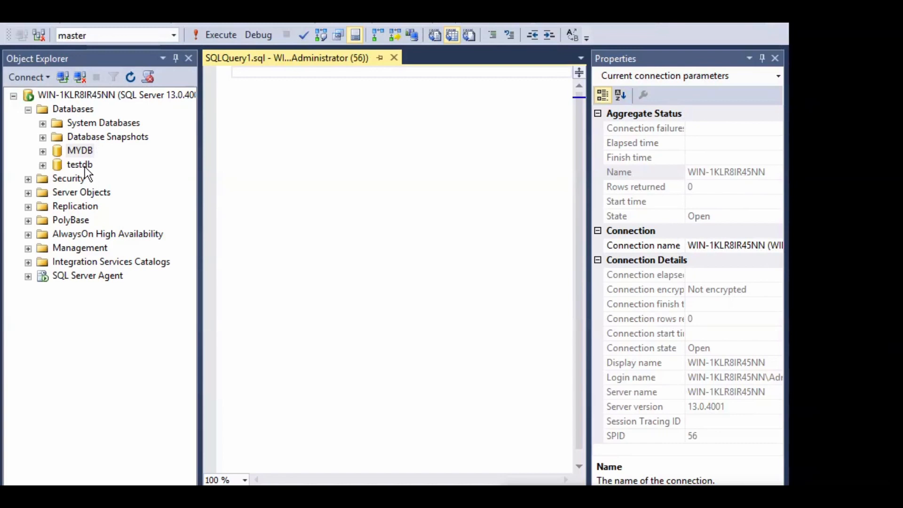
# Choose Restore Database... from the Databases node's right-click menu
pyautogui.click(73, 111)
pyautogui.rightClick(75, 111)
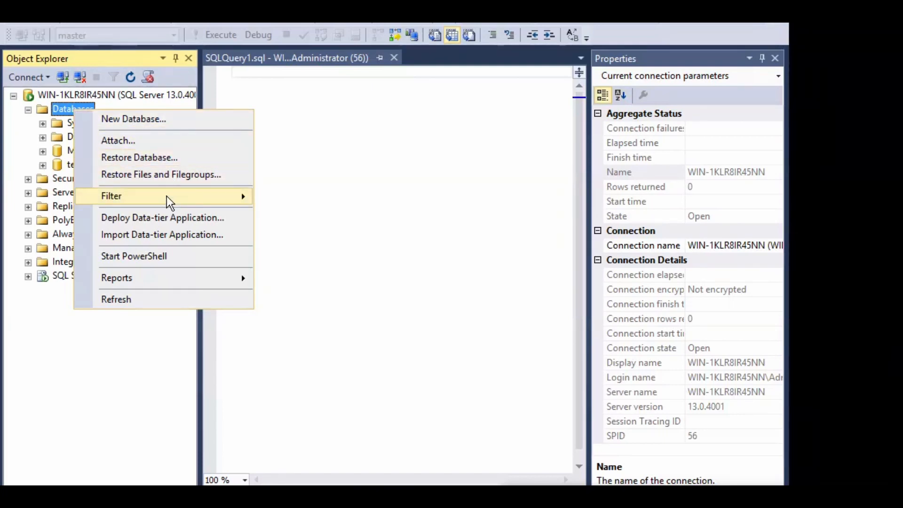
pyautogui.moveTo(169, 201)
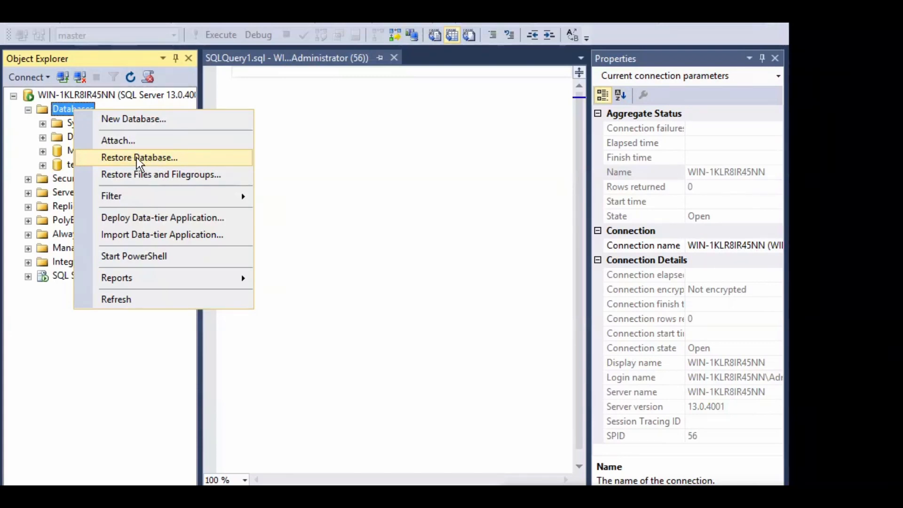
pyautogui.click(137, 157)
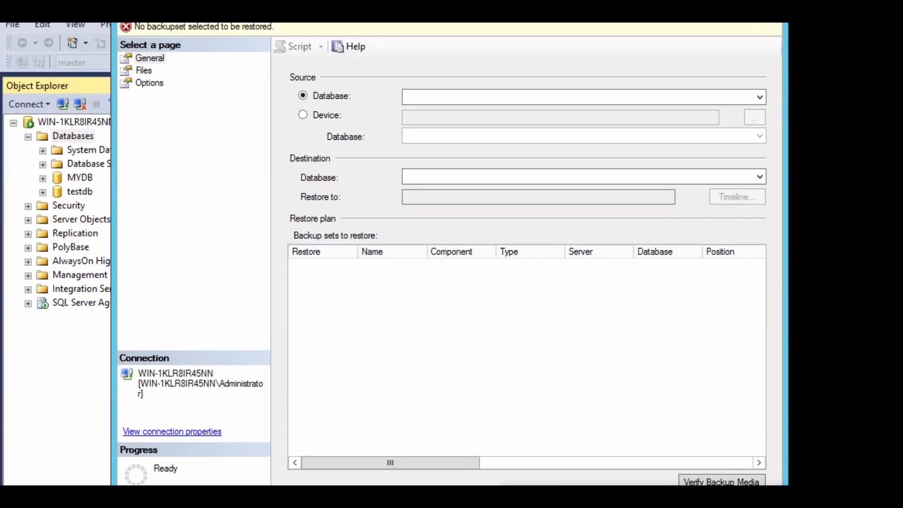
# Switch the restore source to Device and add the backup file MYDB_06012021.bak
pyautogui.click(303, 115)
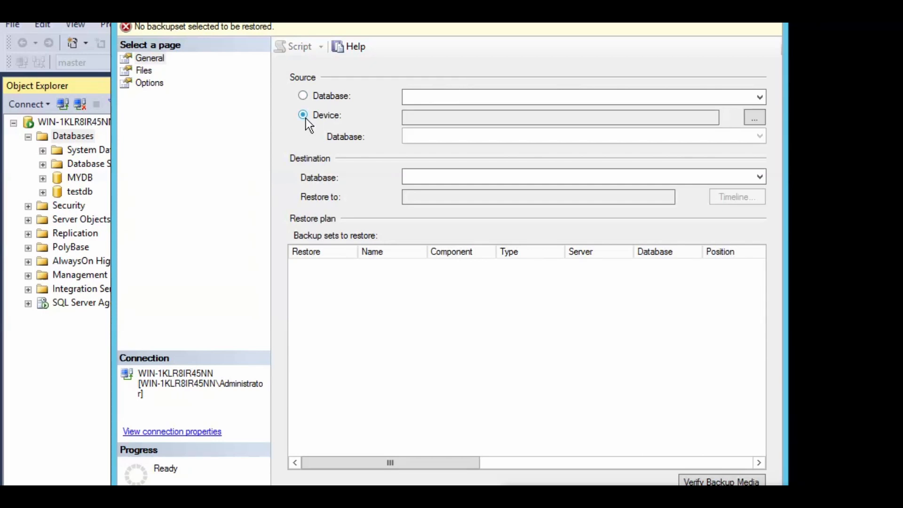
pyautogui.click(755, 119)
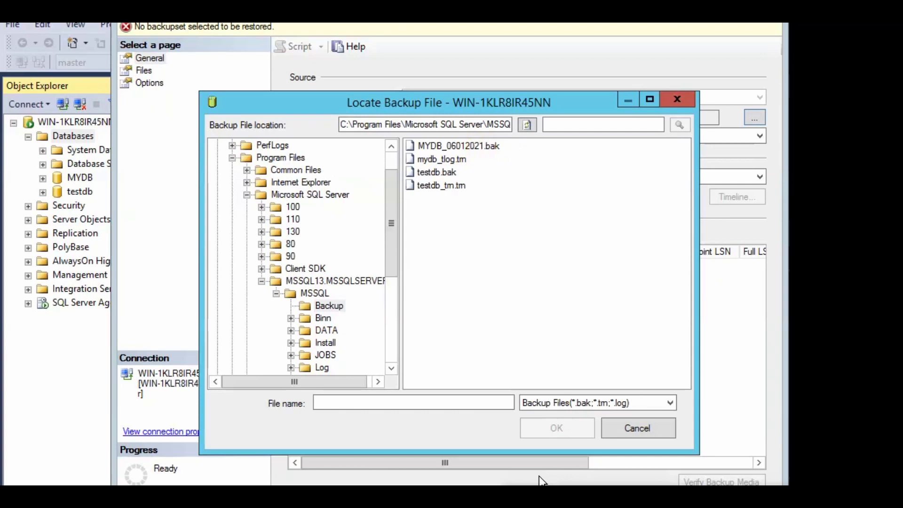
pyautogui.click(466, 147)
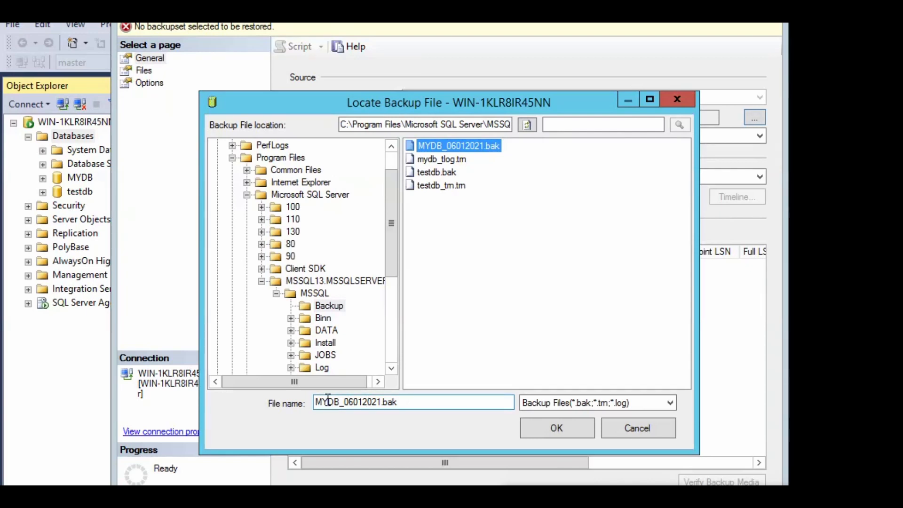
pyautogui.click(551, 429)
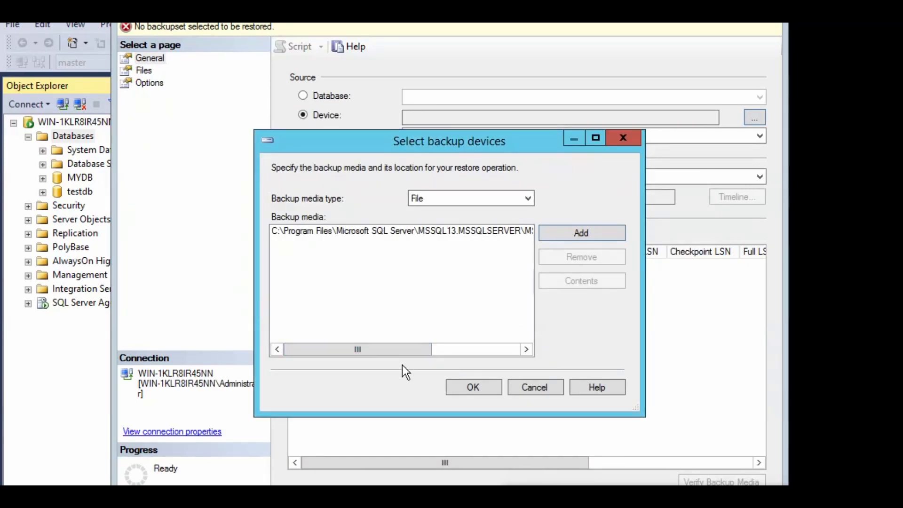
# Confirm the backup file as restore media so MYDB-Full Database Backup is selected
pyautogui.moveTo(399, 348); pyautogui.dragTo(495, 371)
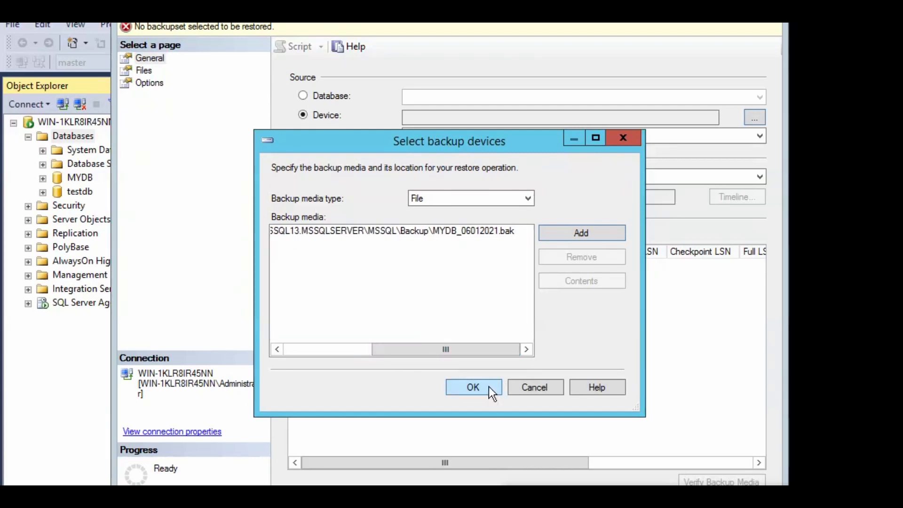
pyautogui.click(488, 387)
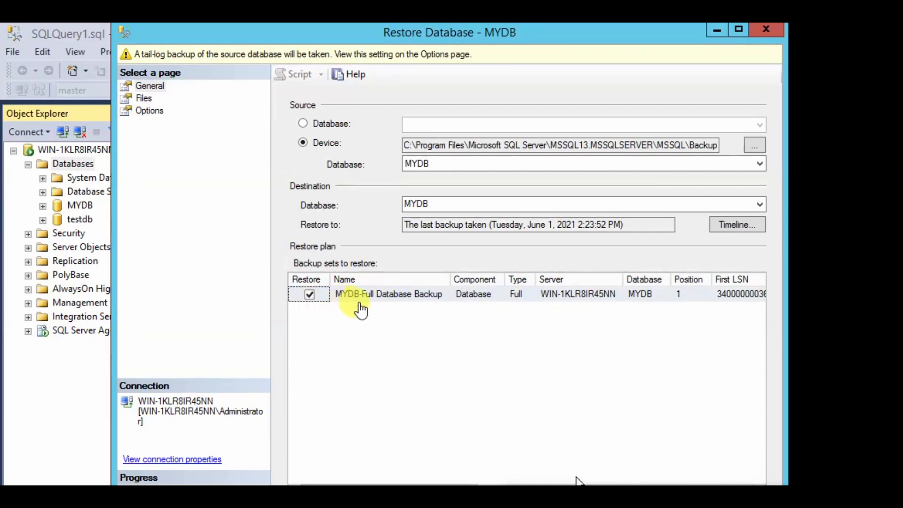
# Change the destination database from MYDB to ZisstDB and view its Files page
pyautogui.click(460, 202)
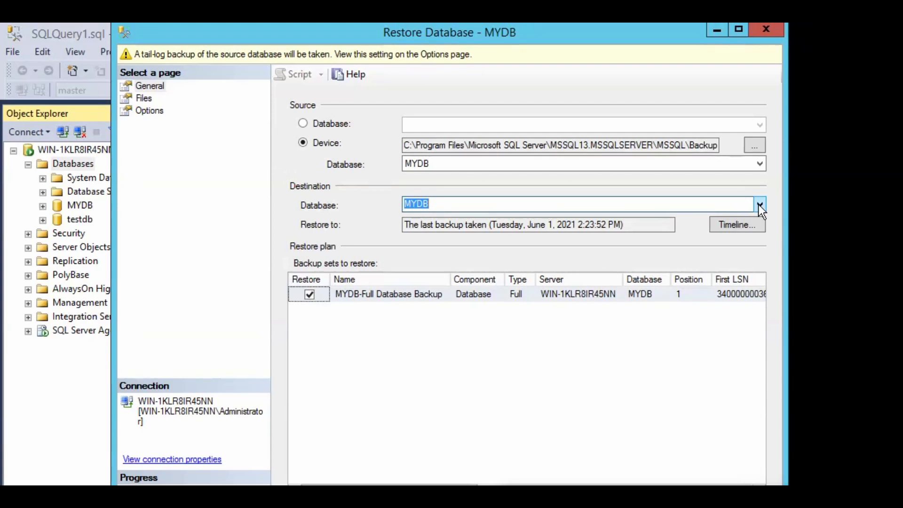
pyautogui.click(492, 207)
pyautogui.press('BackSpace')
pyautogui.press('BackSpace')
pyautogui.press('BackSpace')
pyautogui.press('BackSpace')
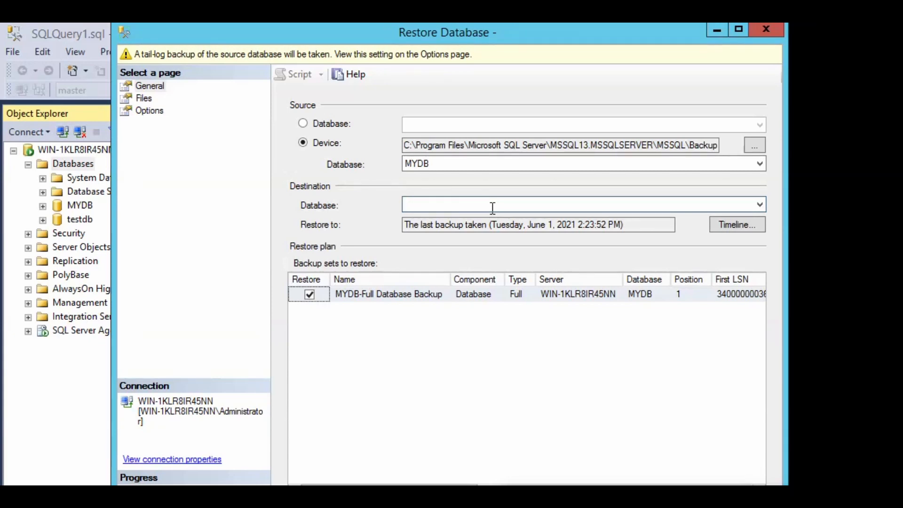
pyautogui.write('Zisst')
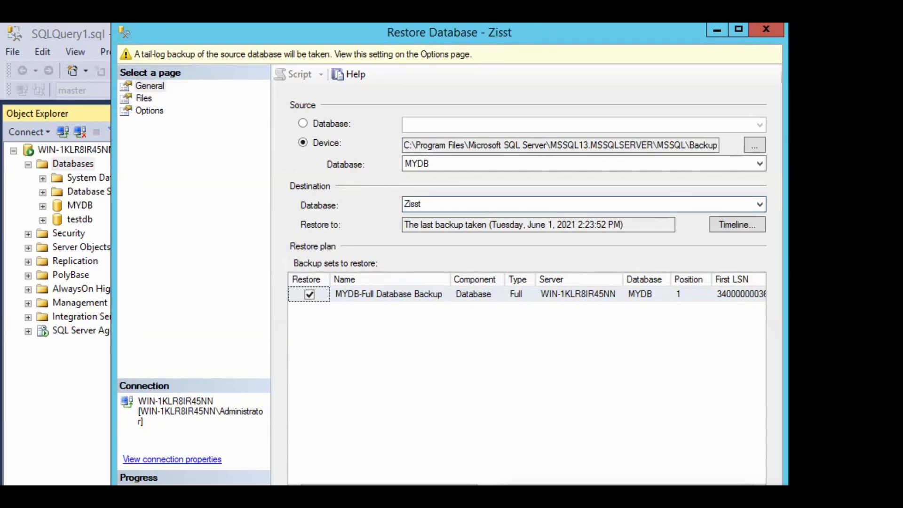
pyautogui.write('DB')
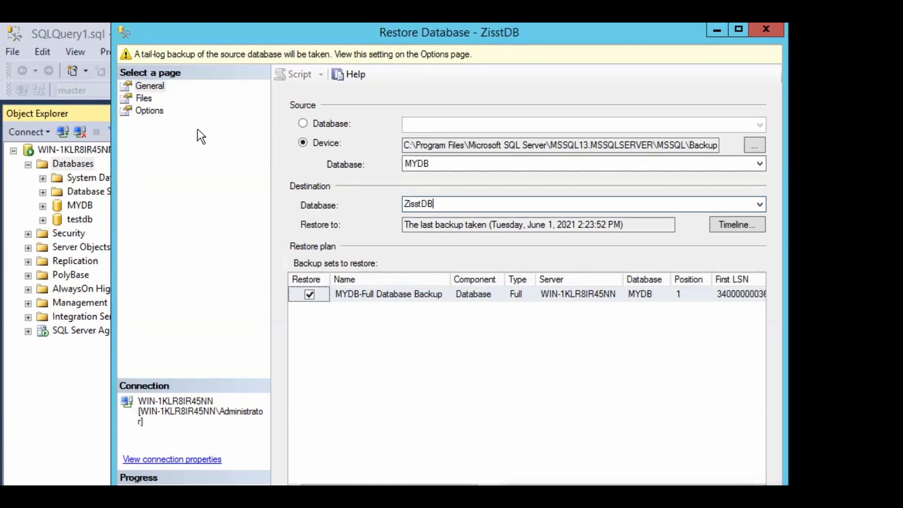
pyautogui.click(142, 100)
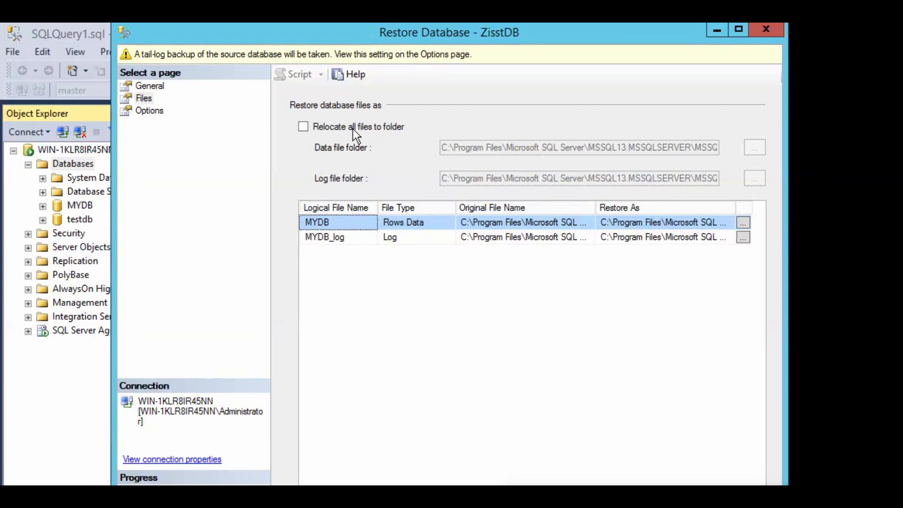
# Enable relocating all restored files to folder, then view the restore Options page
pyautogui.click(306, 129)
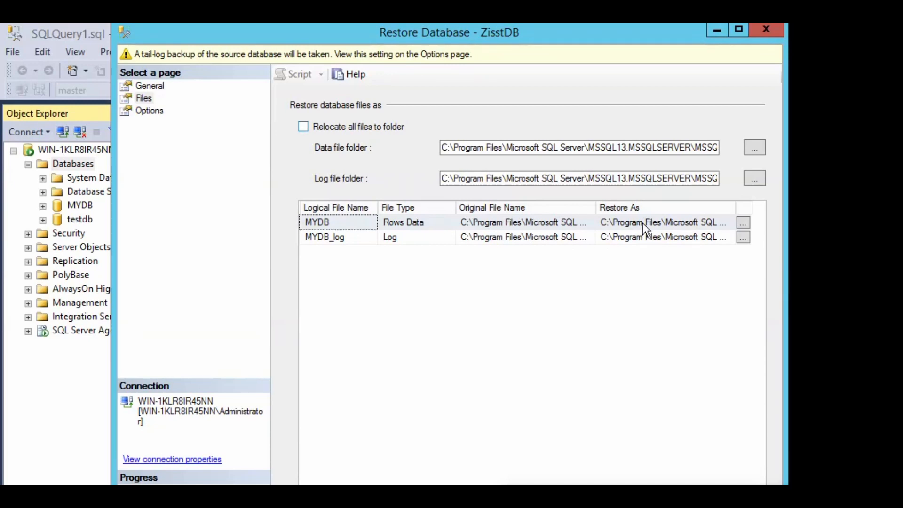
pyautogui.click(145, 110)
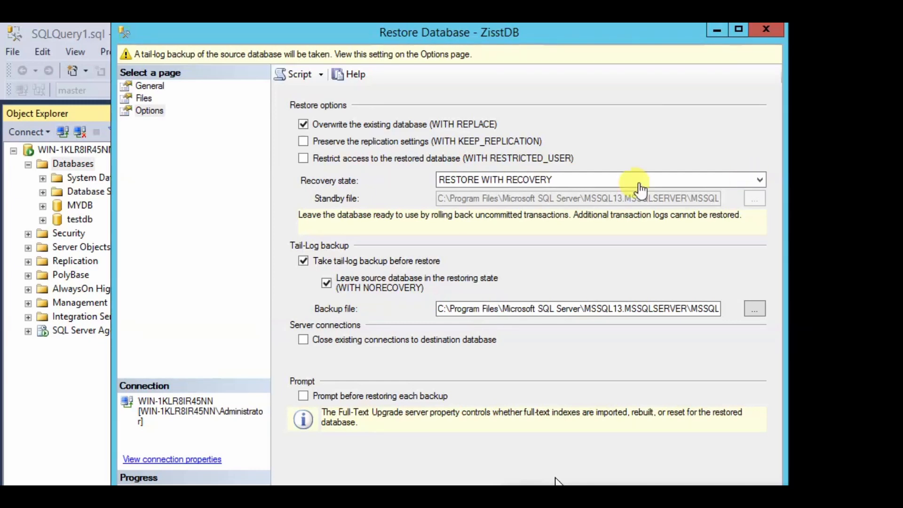
# Keep recovery state RESTORE WITH RECOVERY and run the ZisstDB restore
pyautogui.click(740, 182)
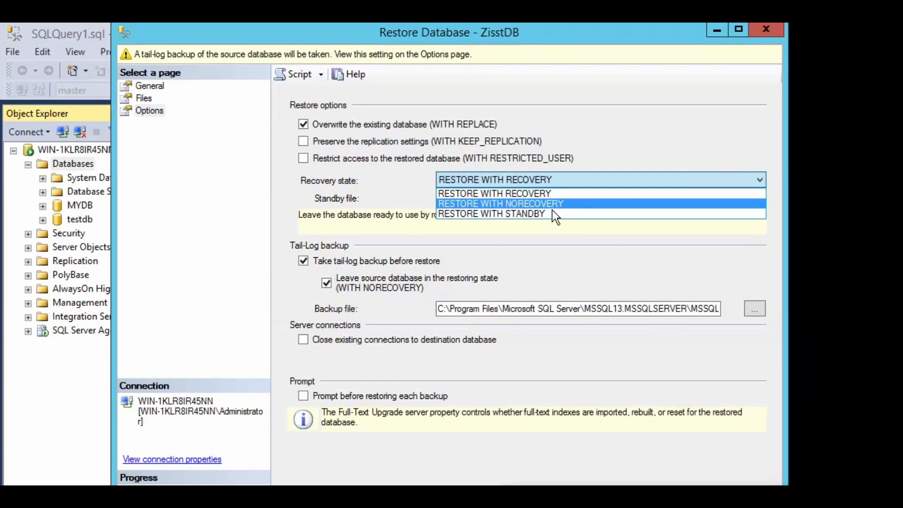
pyautogui.click(631, 138)
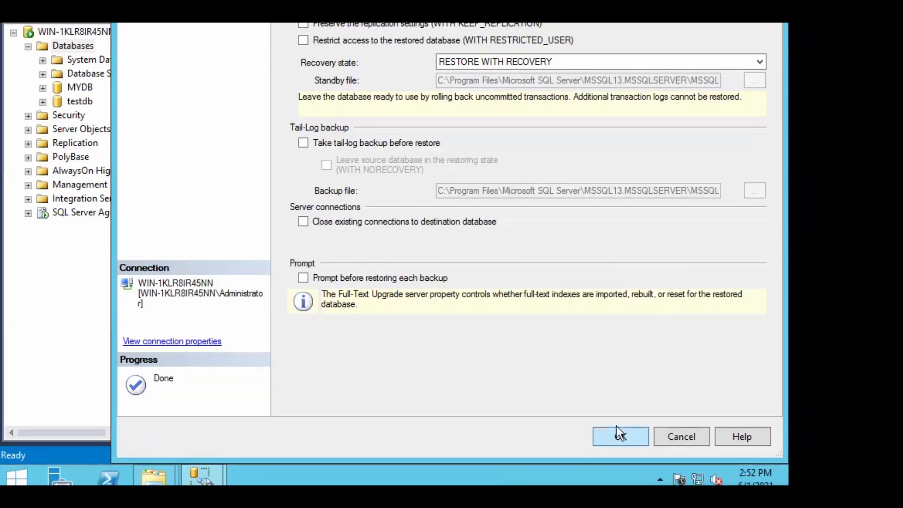
pyautogui.click(616, 438)
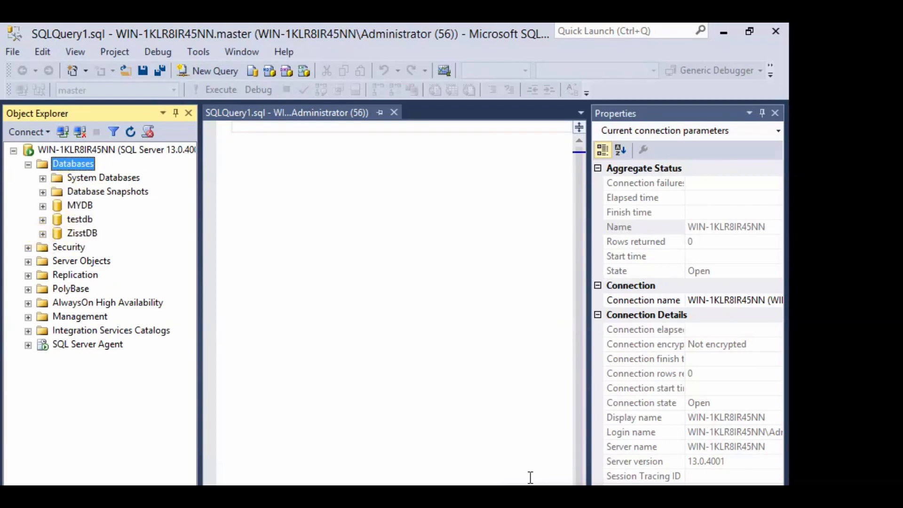
# Expand ZisstDB's Tables folder and bring up its New submenu
pyautogui.click(43, 233)
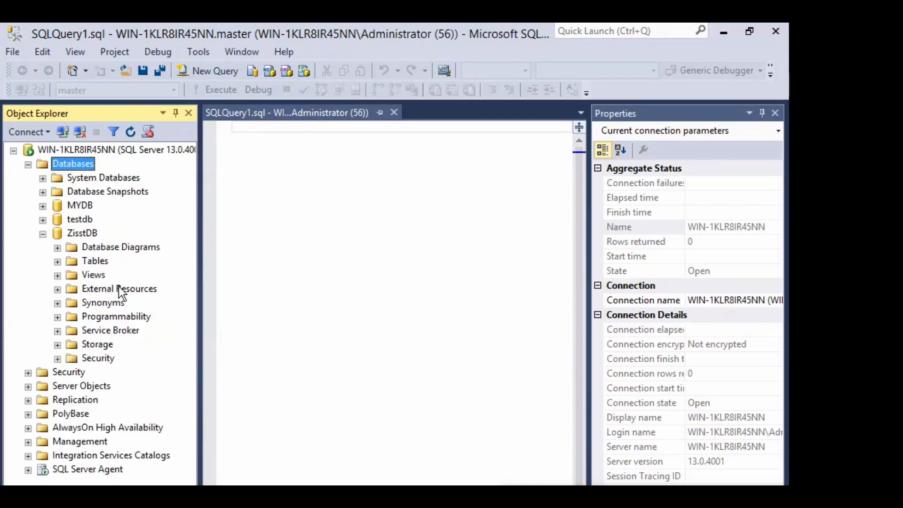
pyautogui.doubleClick(81, 262)
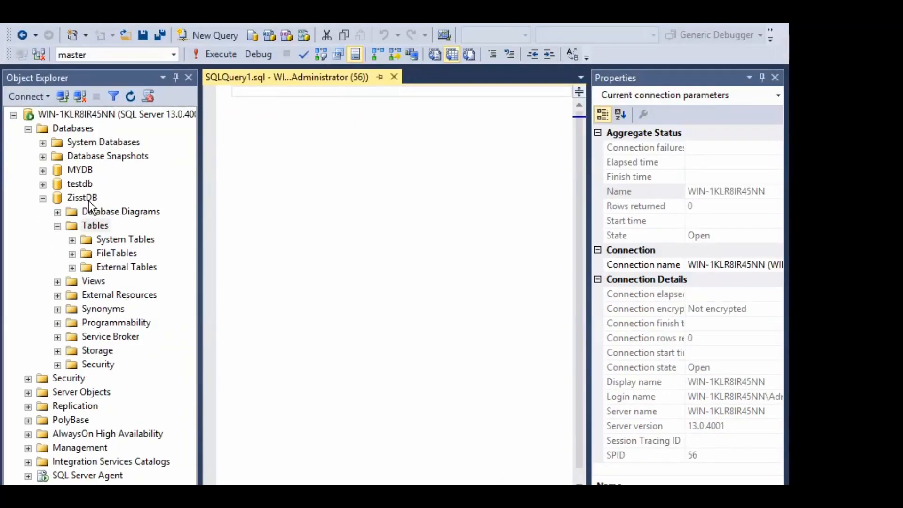
pyautogui.rightClick(98, 225)
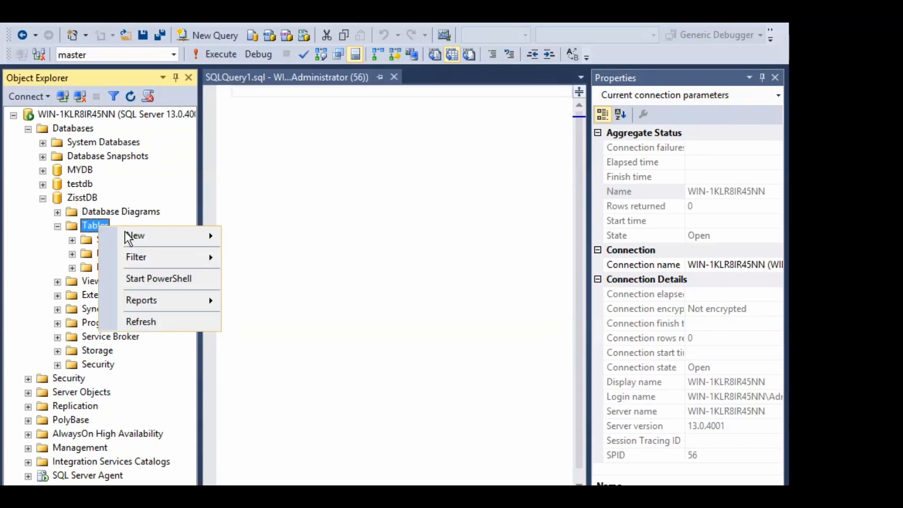
pyautogui.moveTo(141, 240)
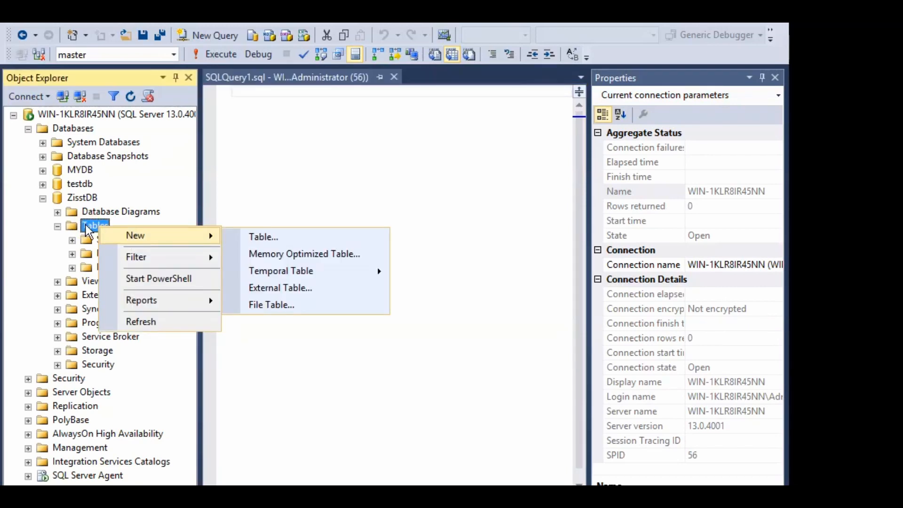
# Design a new ZisstDB table with nullable nchar(10) columns lastname and firstname
pyautogui.click(269, 237)
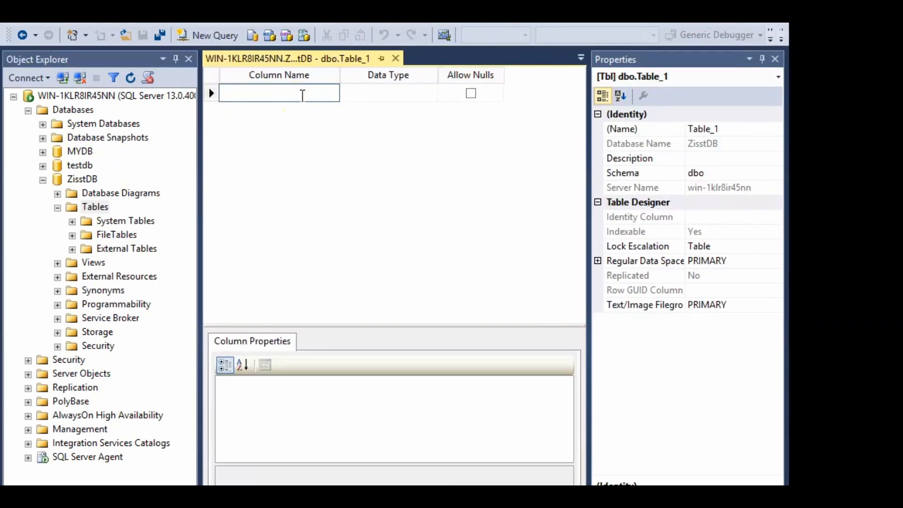
pyautogui.write('last an')
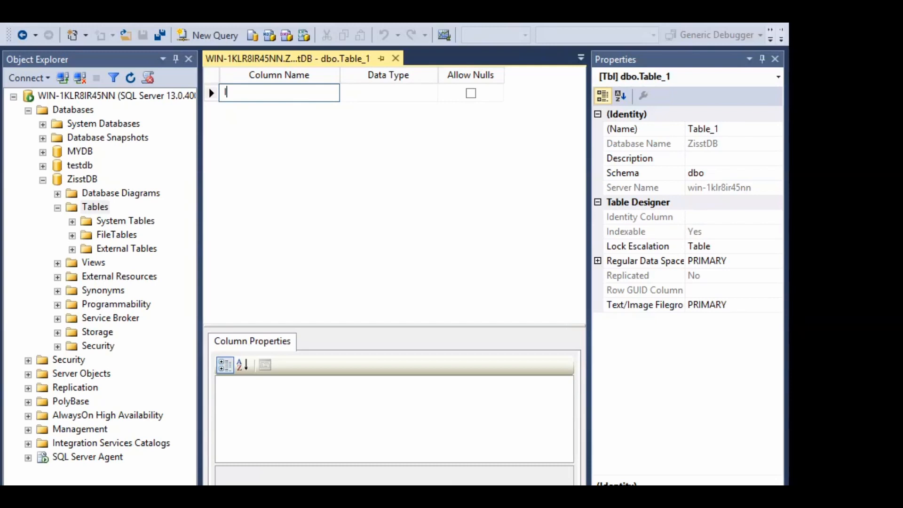
pyautogui.write('am')
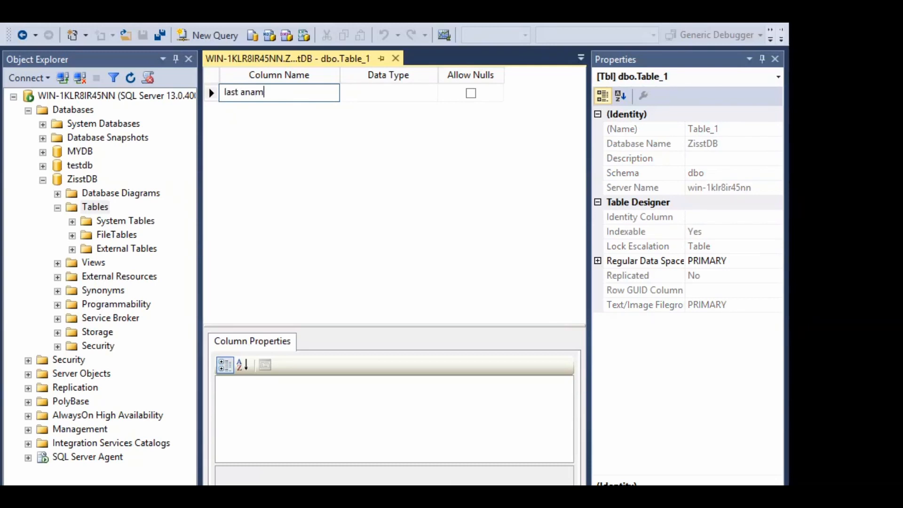
pyautogui.press('BackSpace')
pyautogui.press('BackSpace')
pyautogui.press('BackSpace')
pyautogui.press('BackSpace')
pyautogui.press('BackSpace')
pyautogui.write('name')
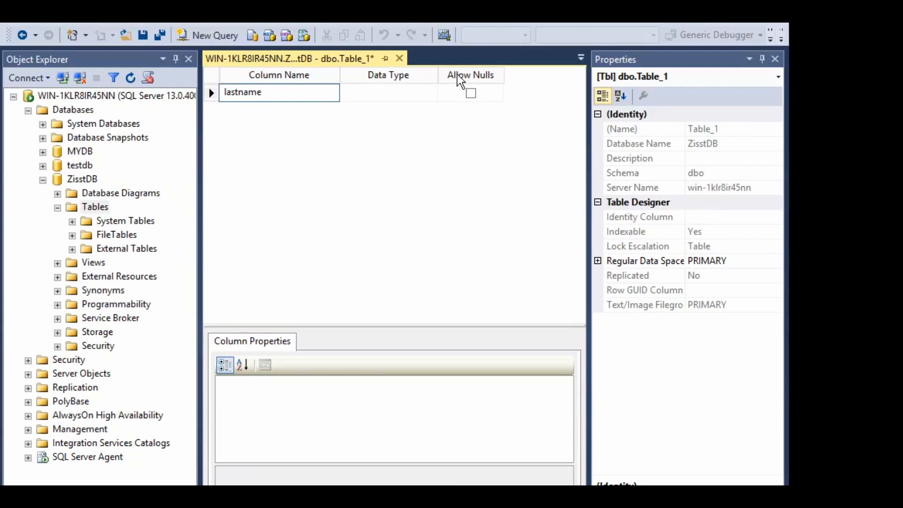
pyautogui.click(384, 98)
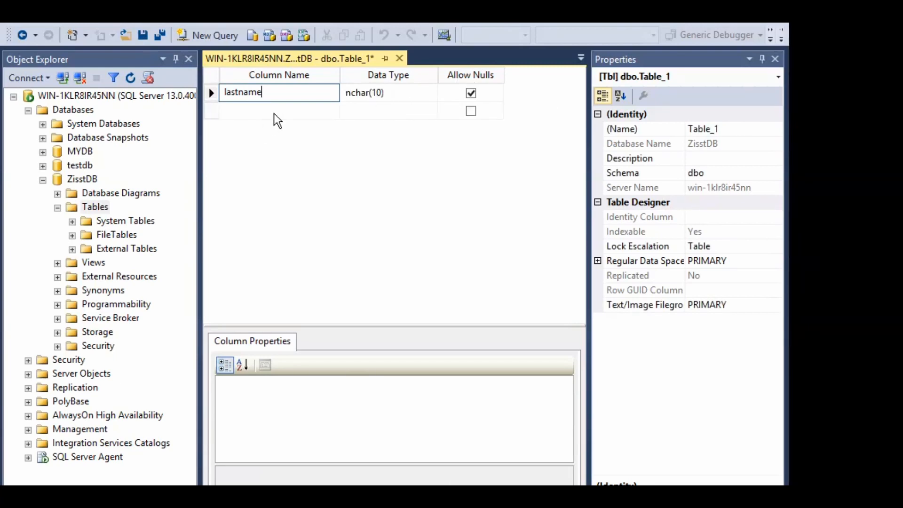
pyautogui.press('Tab')
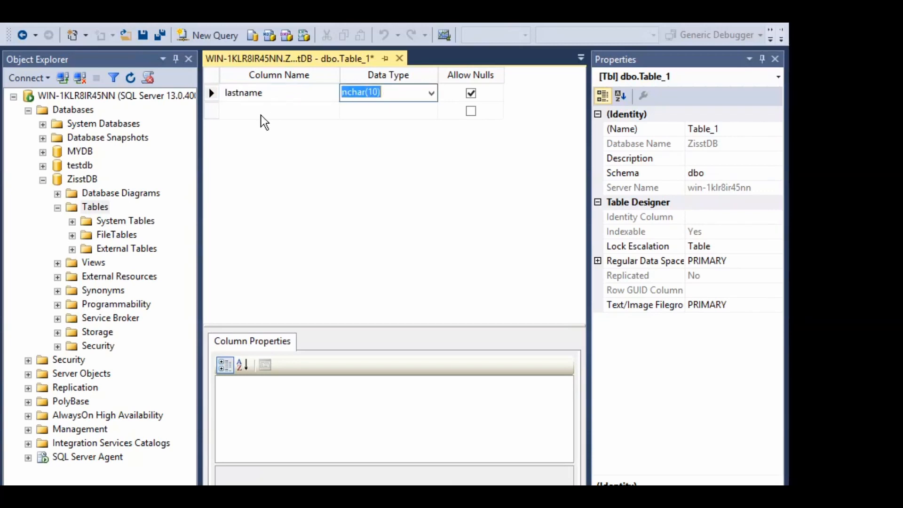
pyautogui.click(262, 112)
pyautogui.write('a')
pyautogui.press('BackSpace')
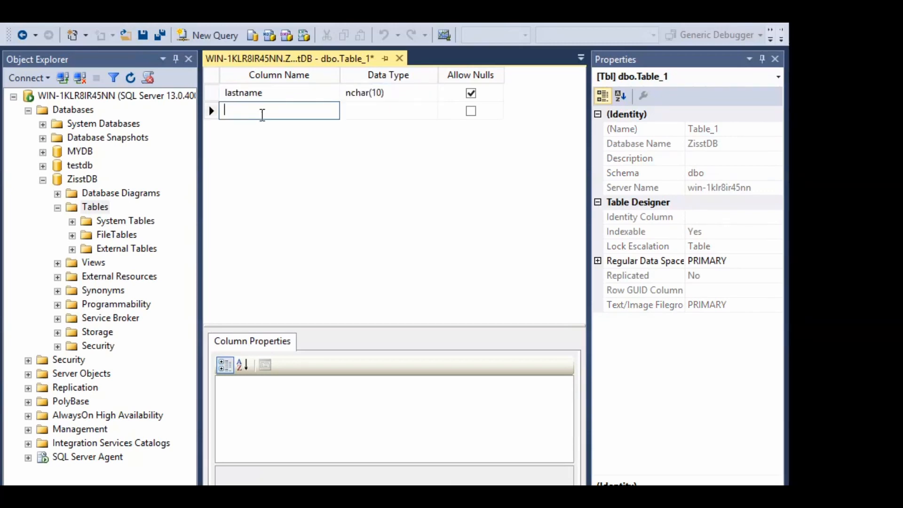
pyautogui.write('firstname')
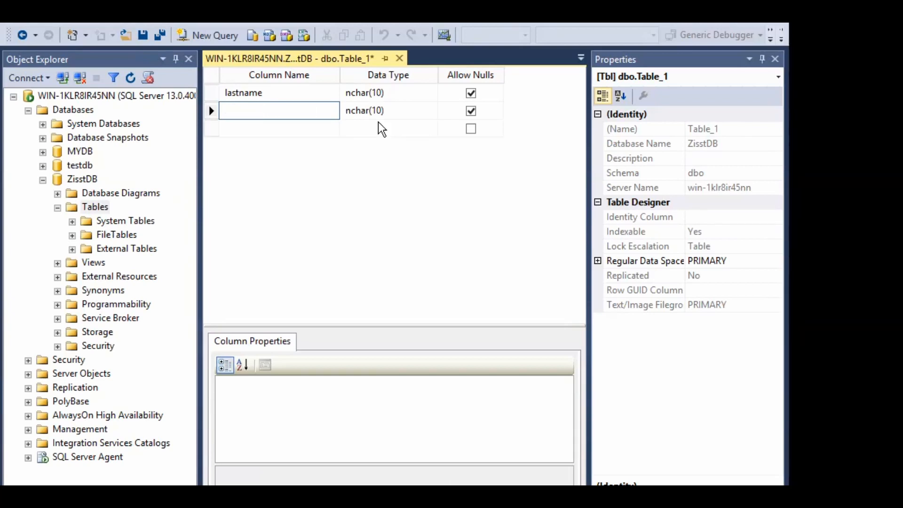
pyautogui.click(400, 62)
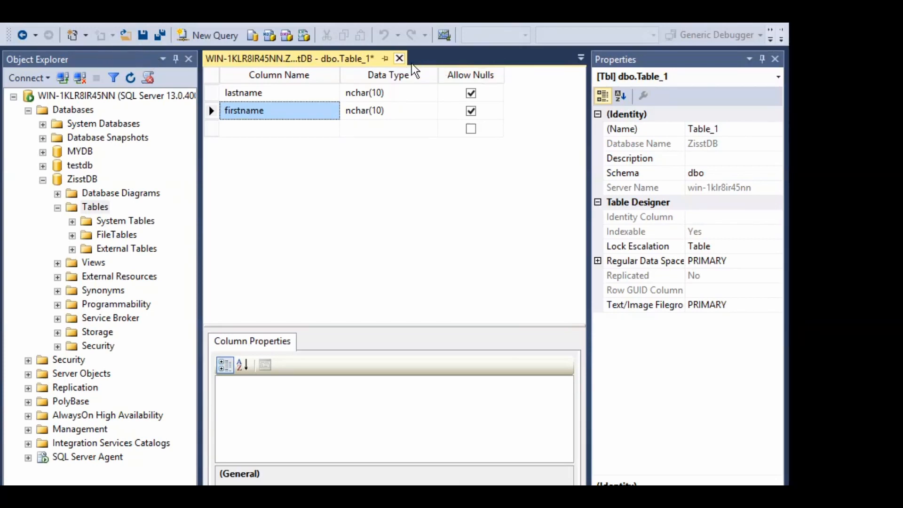
# Close the table designer and save the new table as zissttab
pyautogui.click(399, 58)
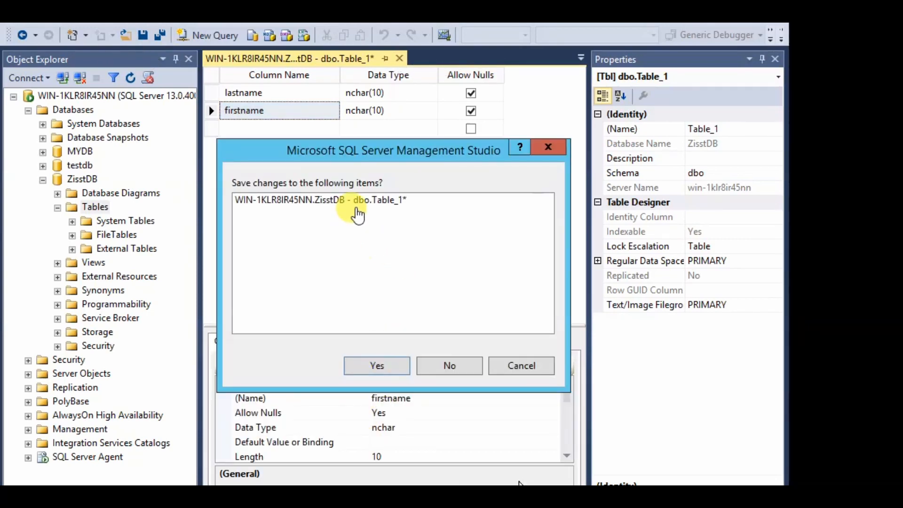
pyautogui.click(376, 365)
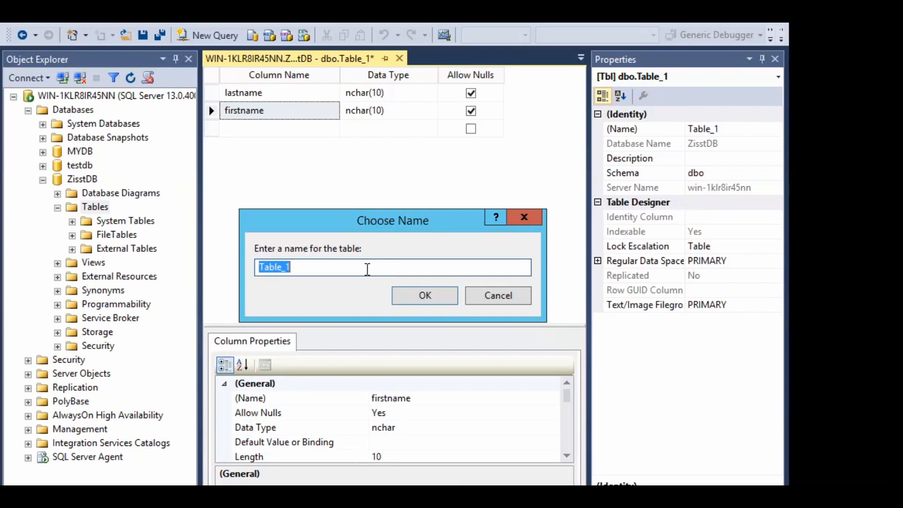
pyautogui.write('zissttab')
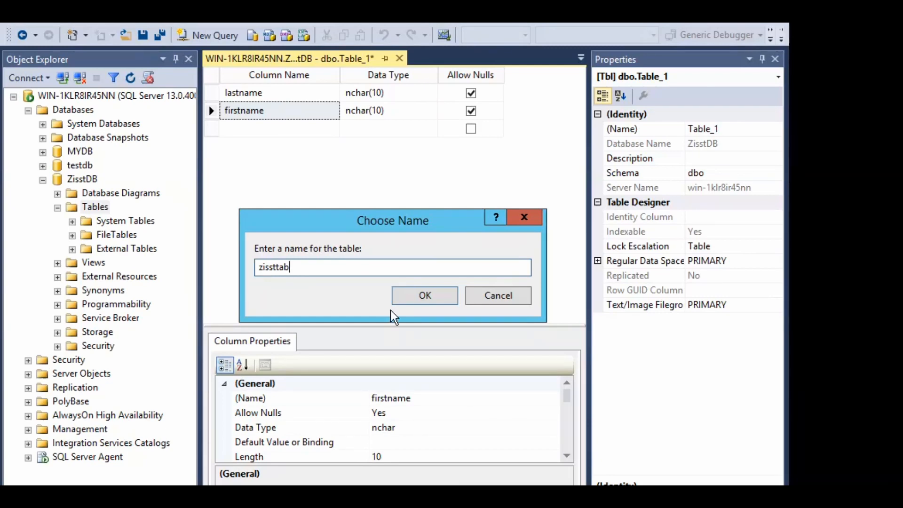
pyautogui.click(418, 295)
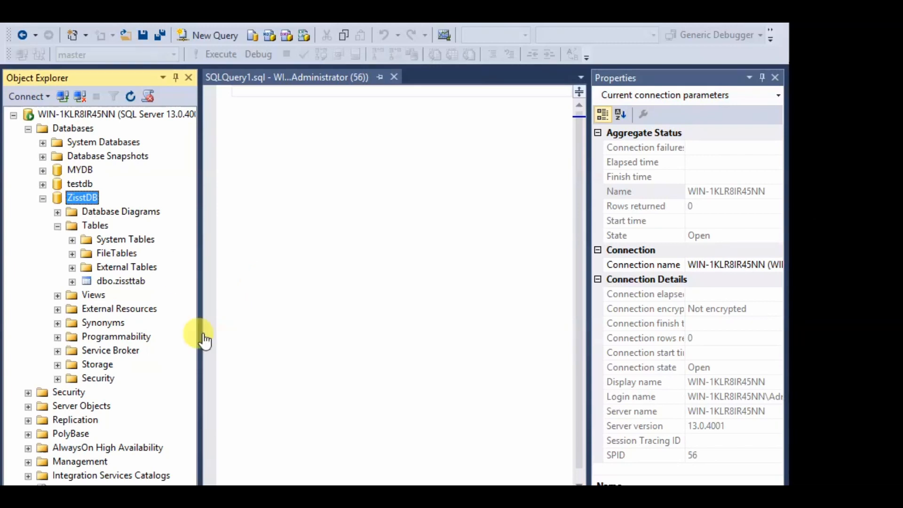
# Run Select Top 1000 Rows on dbo.zissttab, showing empty lastname and firstname columns
pyautogui.click(124, 281)
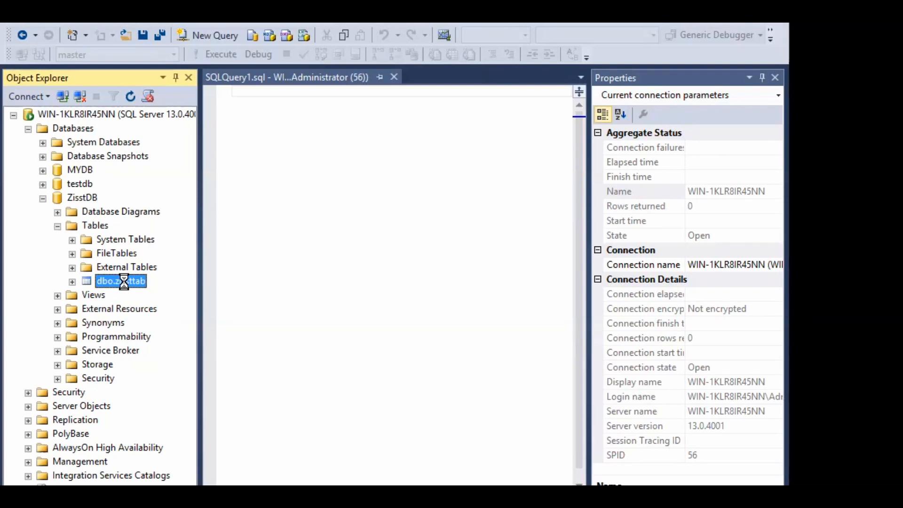
pyautogui.rightClick(124, 281)
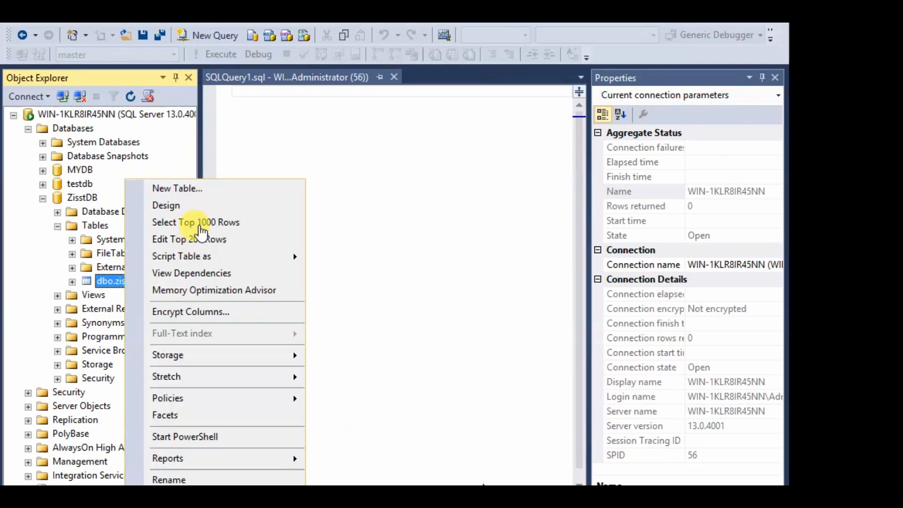
pyautogui.click(202, 222)
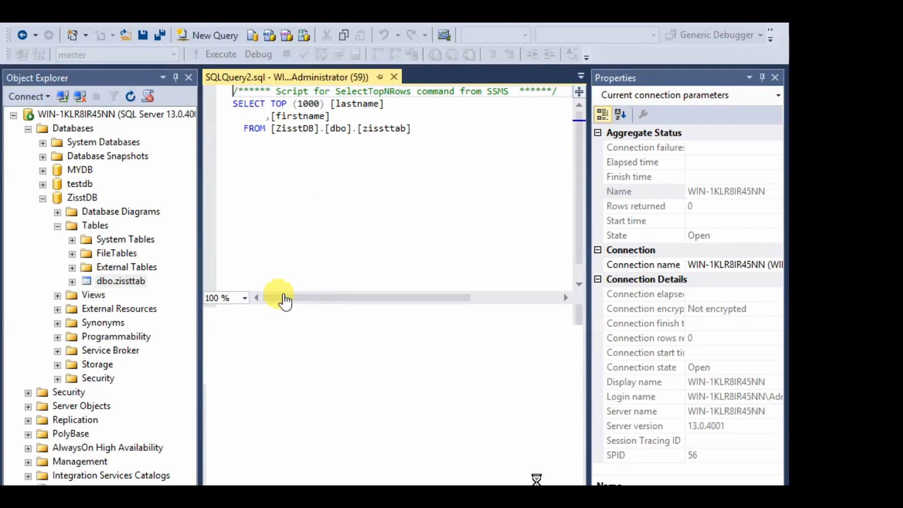
pyautogui.press('F5')
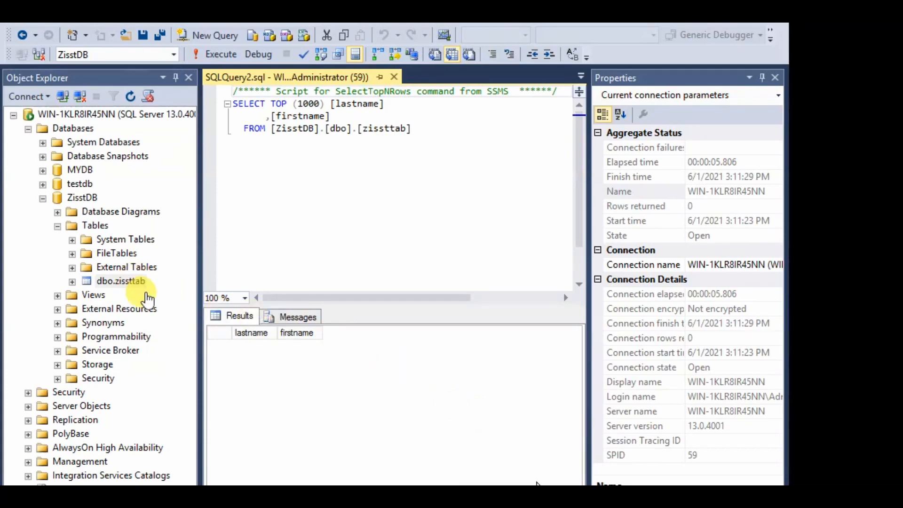
pyautogui.click(124, 281)
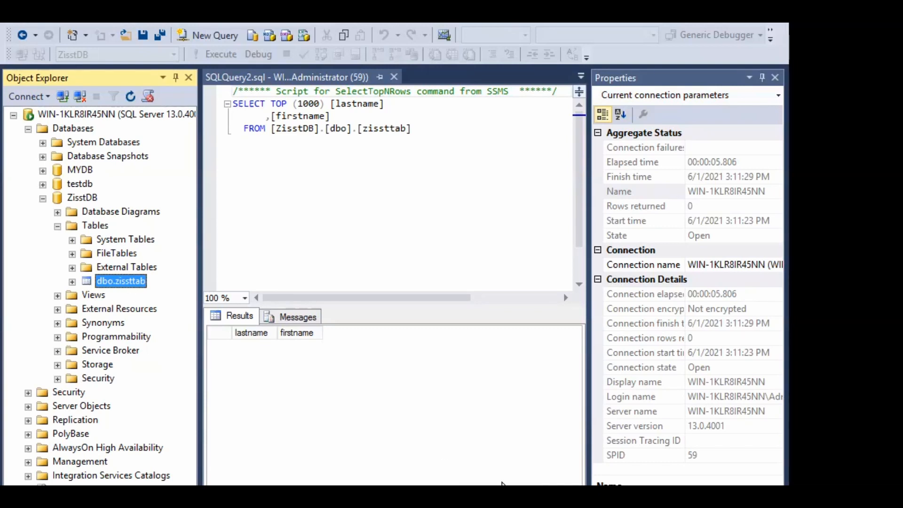
pyautogui.rightClick(138, 280)
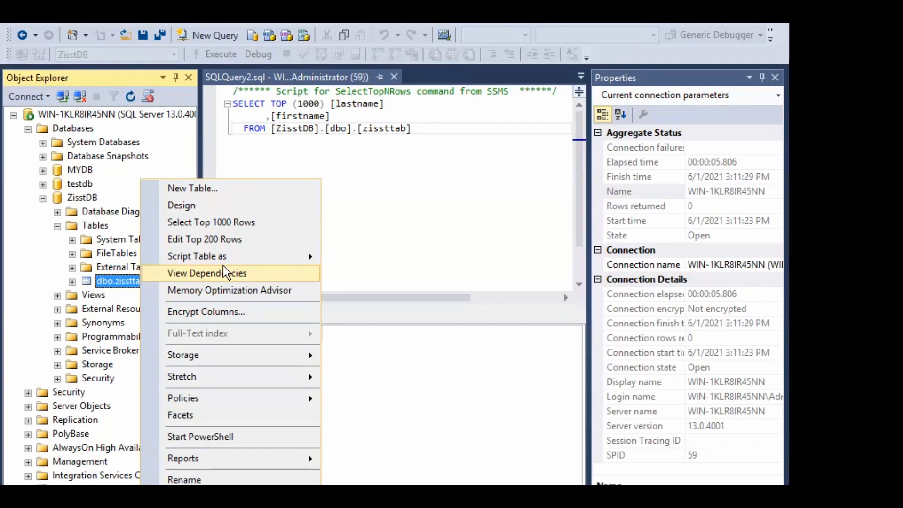
# Edit the zissttab rows and enter a first row with lastname Smith, firstname John
pyautogui.click(216, 241)
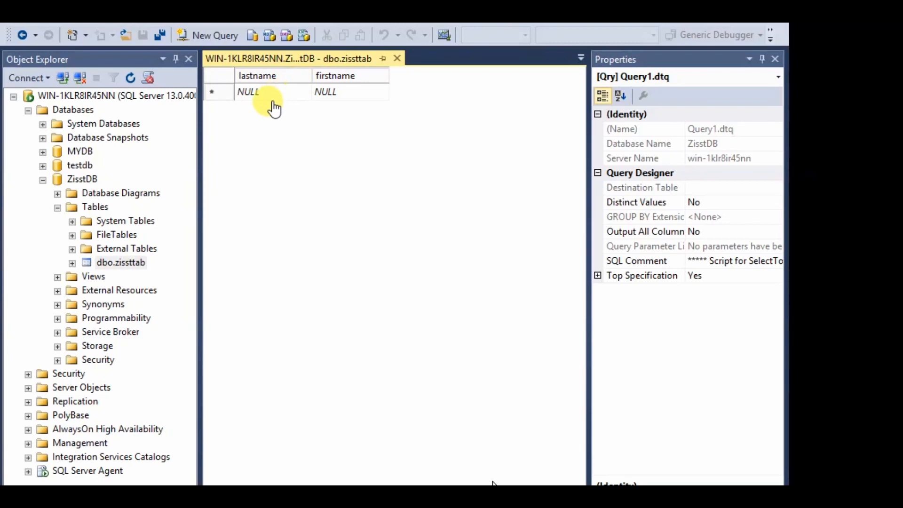
pyautogui.click(271, 94)
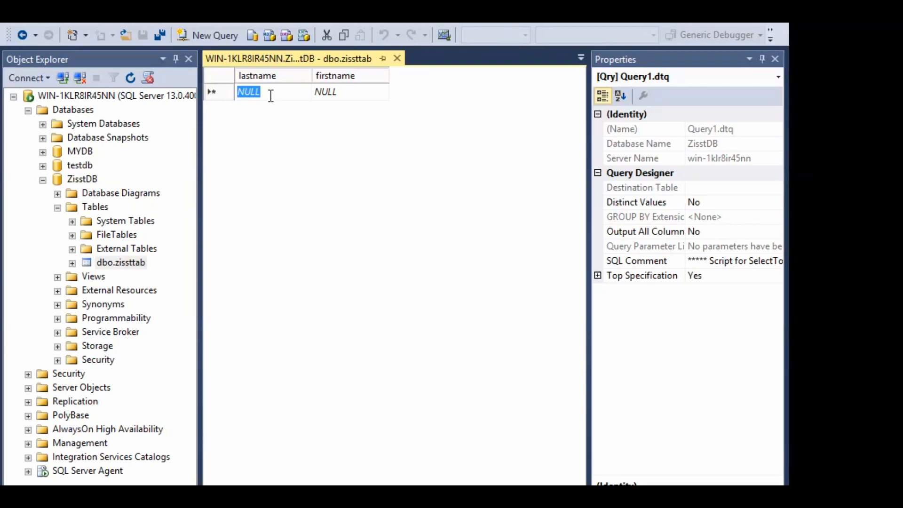
pyautogui.write('s')
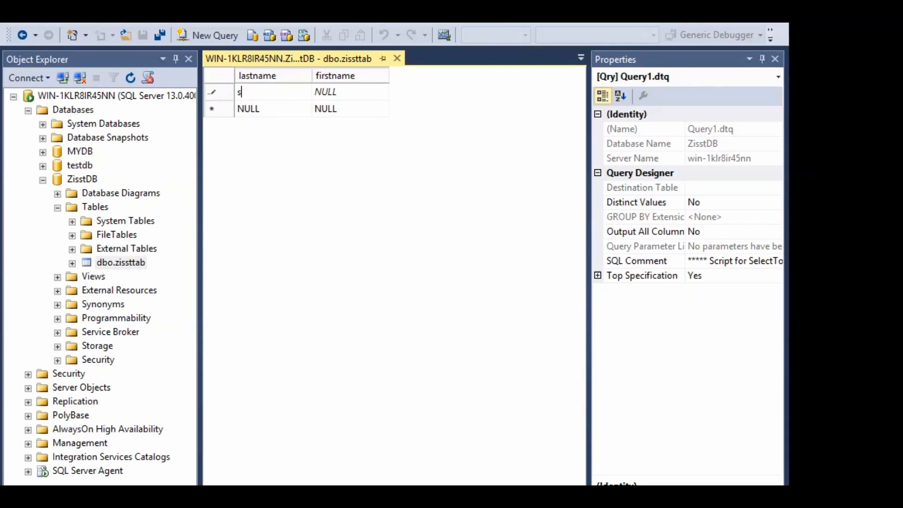
pyautogui.press('BackSpace')
pyautogui.write('Smith')
pyautogui.click(359, 95)
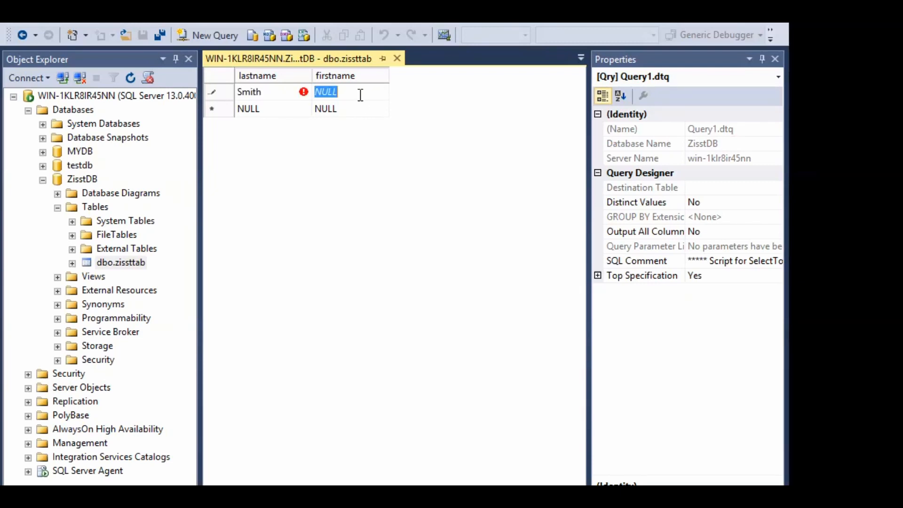
pyautogui.write('John')
# Add a second row Sam, Samy and begin typing a third row's last name
pyautogui.click(266, 104)
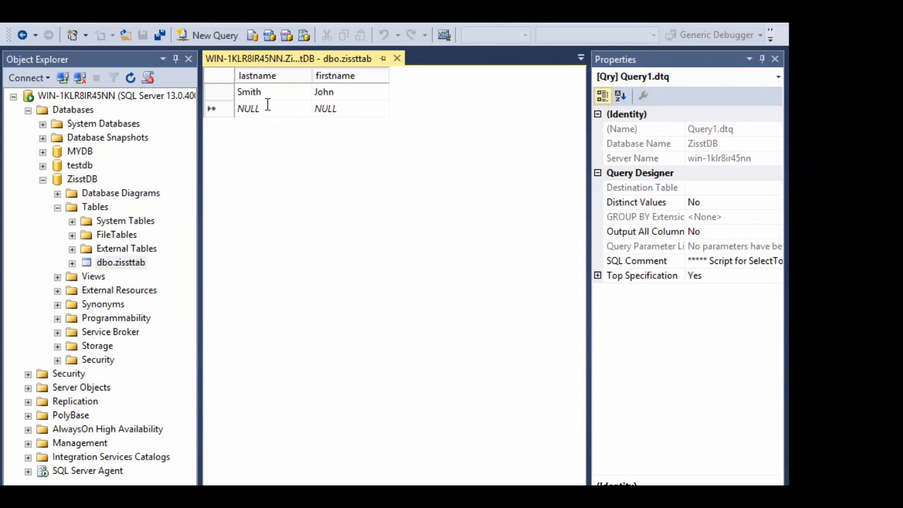
pyautogui.press('BackSpace')
pyautogui.press('BackSpace')
pyautogui.press('BackSpace')
pyautogui.press('BackSpace')
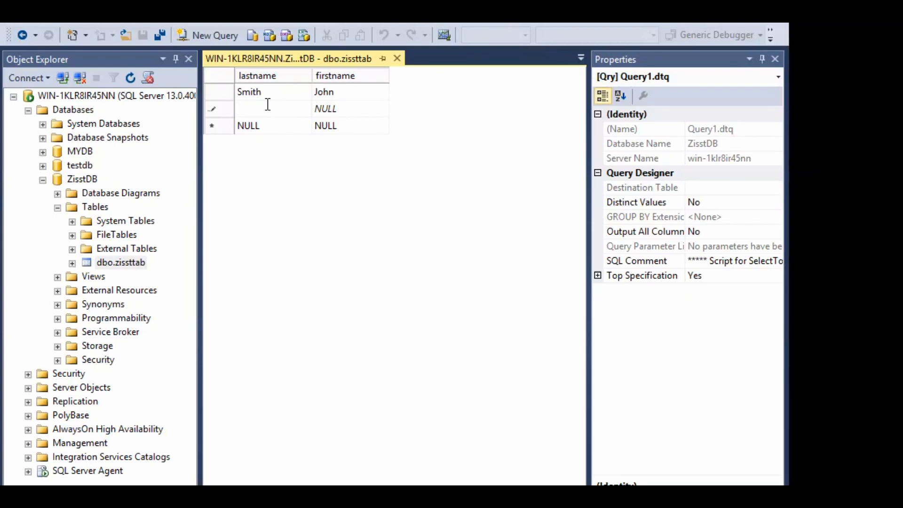
pyautogui.write('Sam')
pyautogui.click(368, 107)
pyautogui.write('Samy')
pyautogui.click(281, 129)
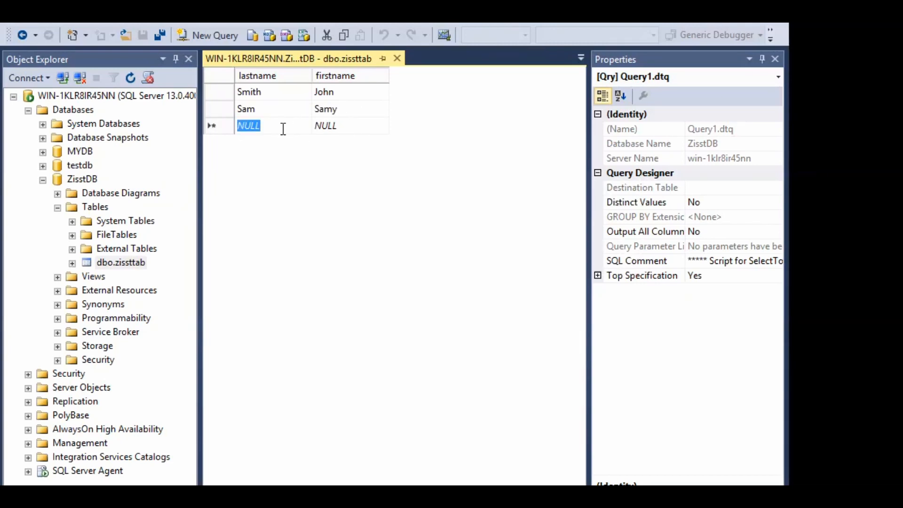
pyautogui.write('baba')
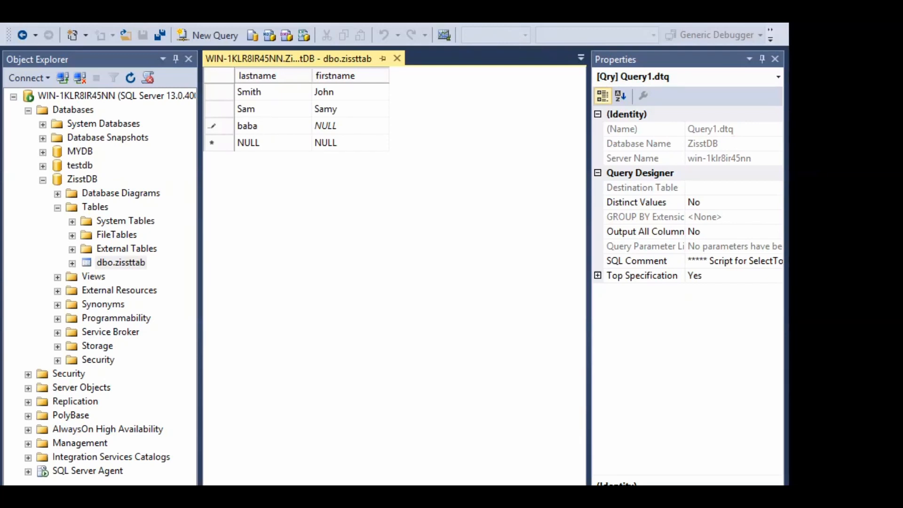
pyautogui.write('aaaaaaaaaa')
# Shorten the third row's last name to 'babaaaaa' and set its first name to 'kakak'
pyautogui.click(337, 124)
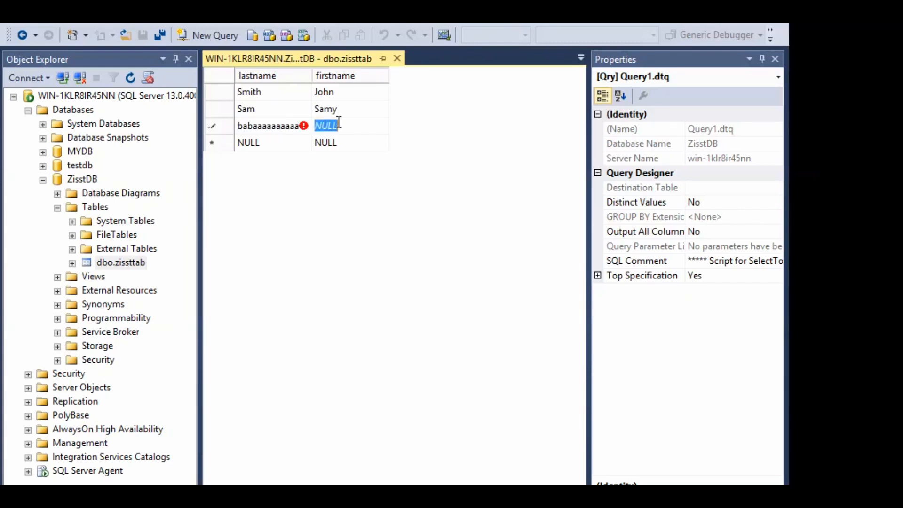
pyautogui.write('akaka')
pyautogui.click(279, 130)
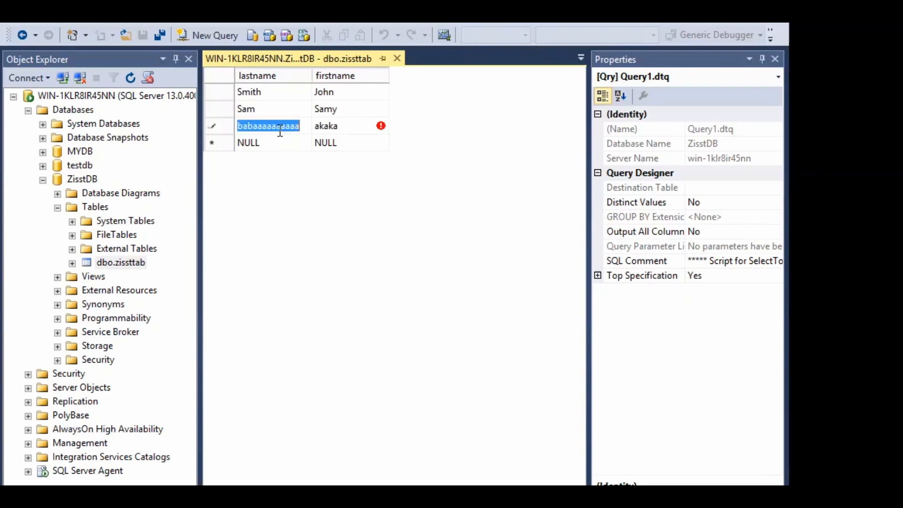
pyautogui.press('Tab')
pyautogui.press('BackSpace')
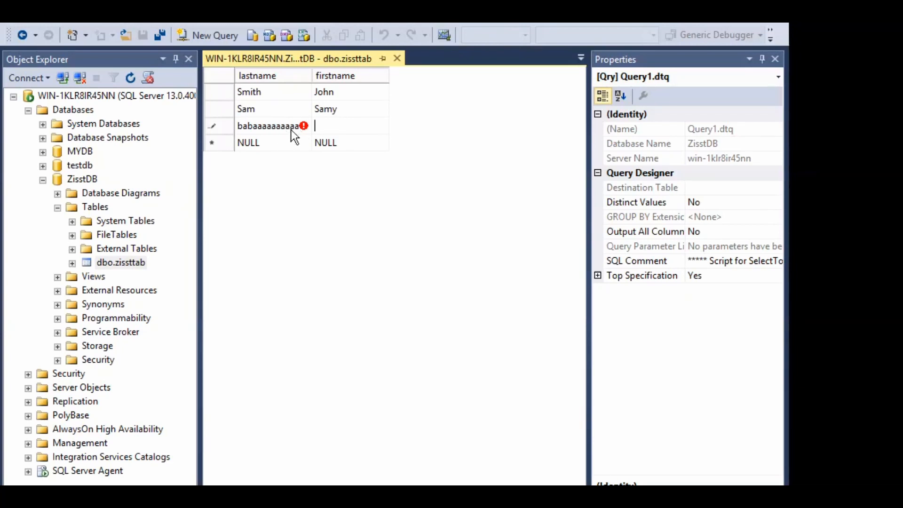
pyautogui.click(292, 130)
pyautogui.click(292, 129)
pyautogui.press('BackSpace')
pyautogui.press('BackSpace')
pyautogui.press('BackSpace')
pyautogui.press('BackSpace')
pyautogui.press('BackSpace')
pyautogui.click(354, 123)
pyautogui.write('kakak')
# Add two more rows: 'uururur kdkdk' and 'ueue olo'
pyautogui.click(263, 144)
pyautogui.write('uururur')
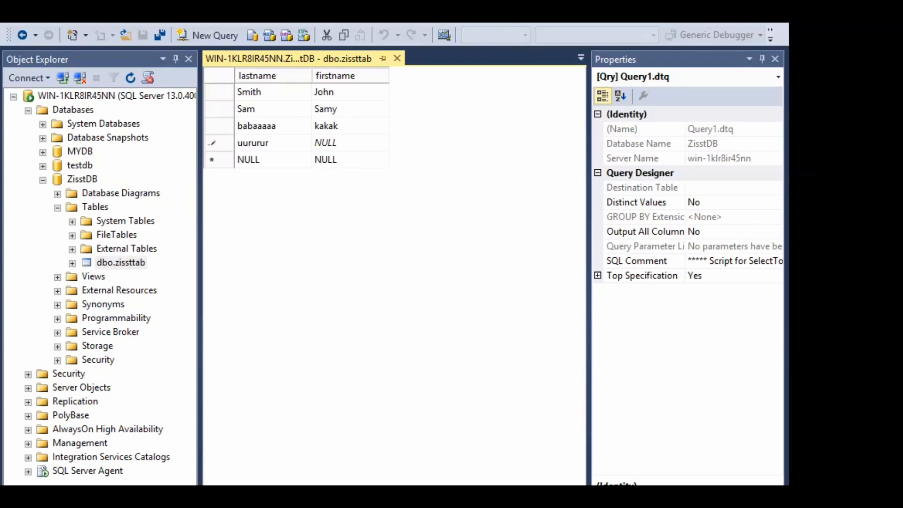
pyautogui.click(340, 151)
pyautogui.write('kdkdk')
pyautogui.click(265, 165)
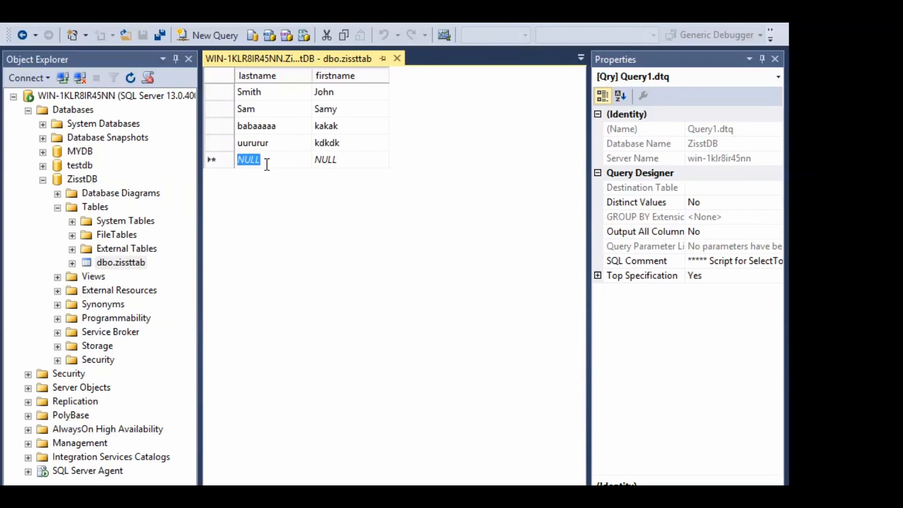
pyautogui.write('ueue')
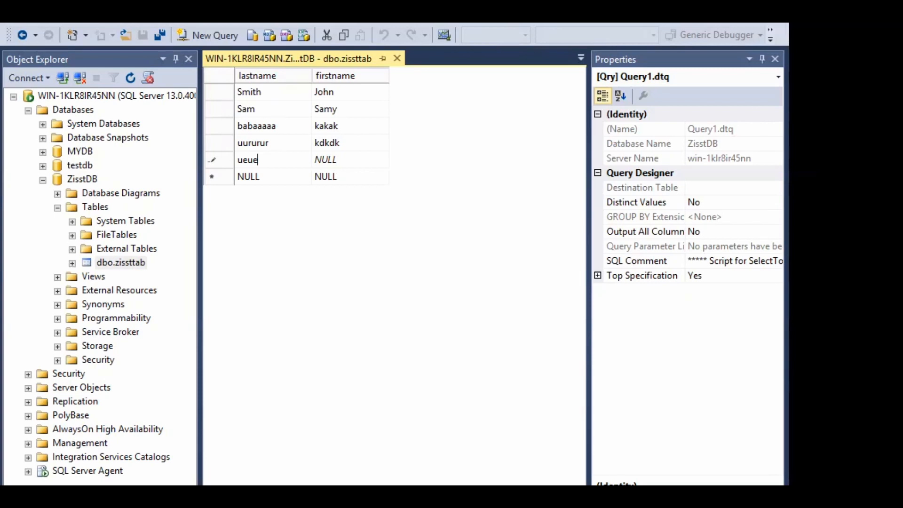
pyautogui.click(352, 161)
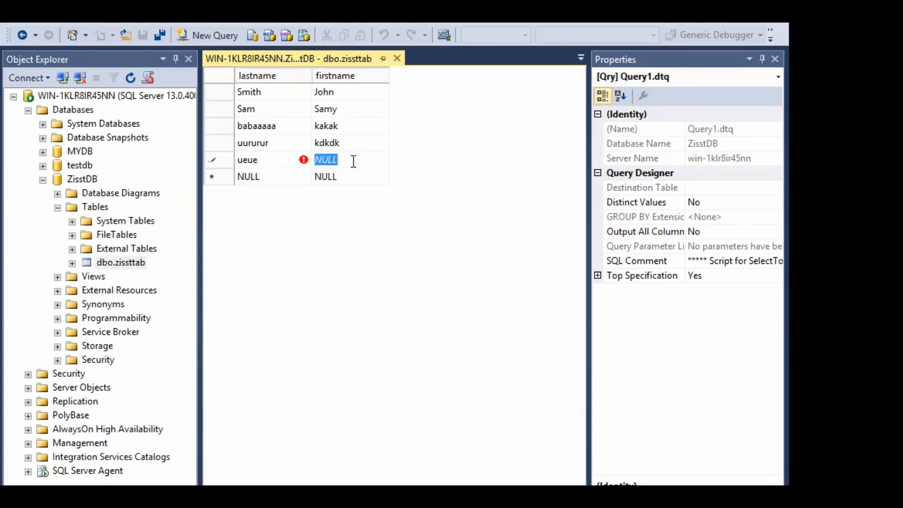
pyautogui.write('olo')
# Commit the fifth row, close the zisstab editor, and rerun the SELECT TOP (1000) query
pyautogui.press('Tab')
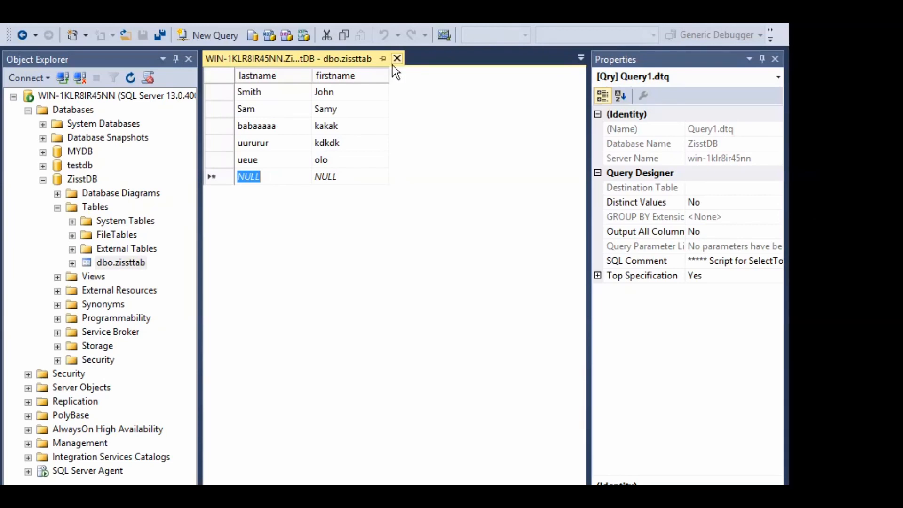
pyautogui.click(394, 63)
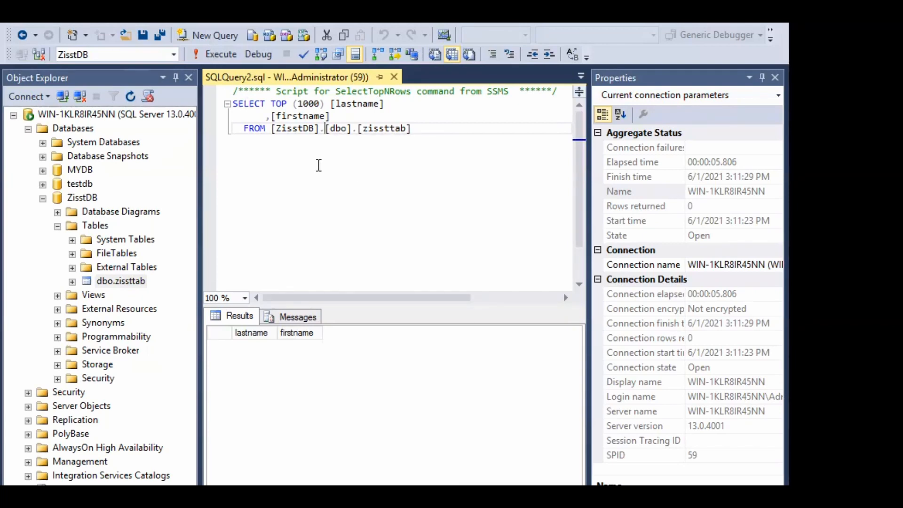
pyautogui.click(224, 55)
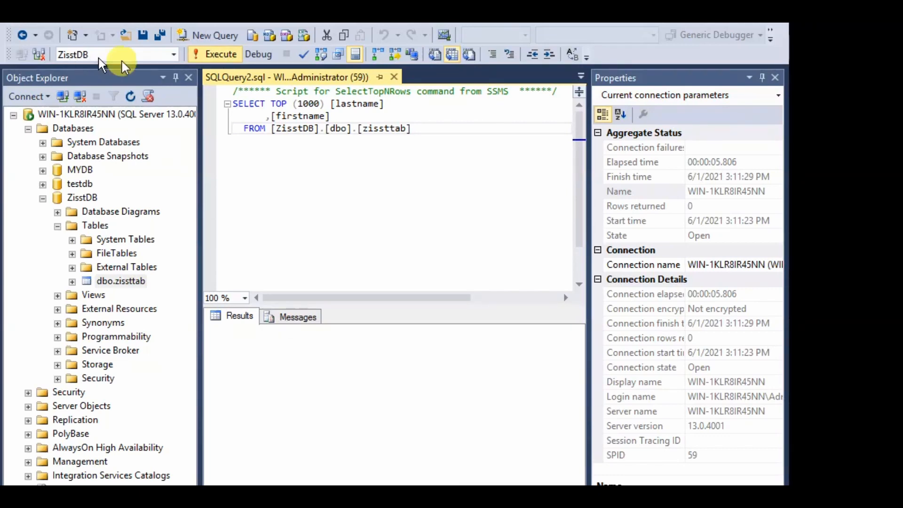
pyautogui.press('F5')
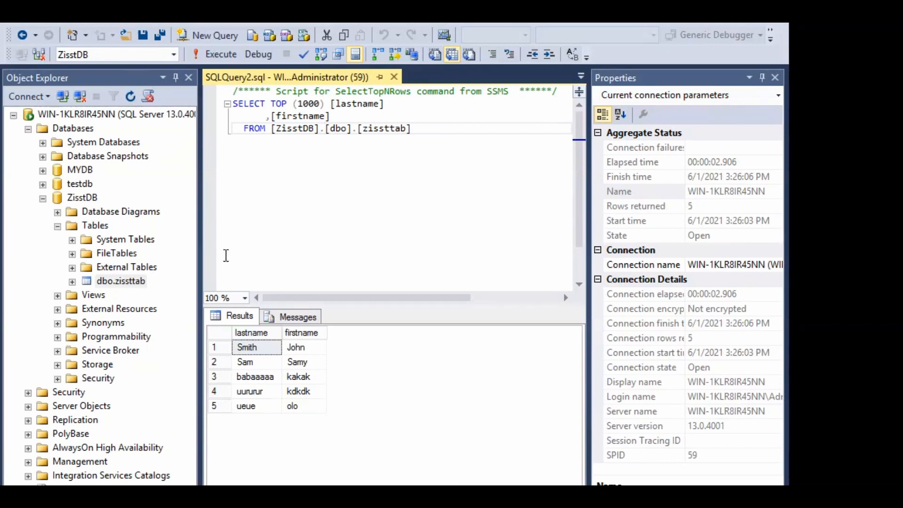
# Collapse ZisstDB, dismiss the AlwaysOn-not-enabled error, and expand Management in Object Explorer
pyautogui.click(43, 198)
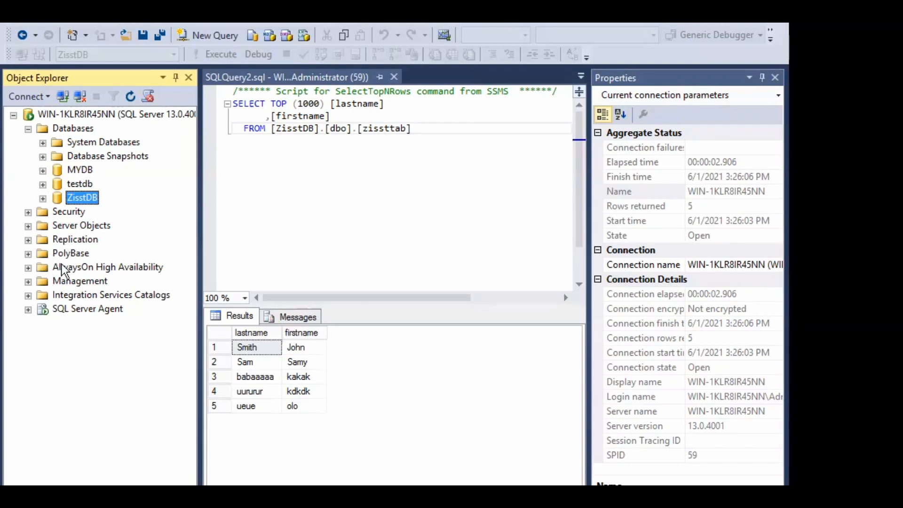
pyautogui.click(28, 267)
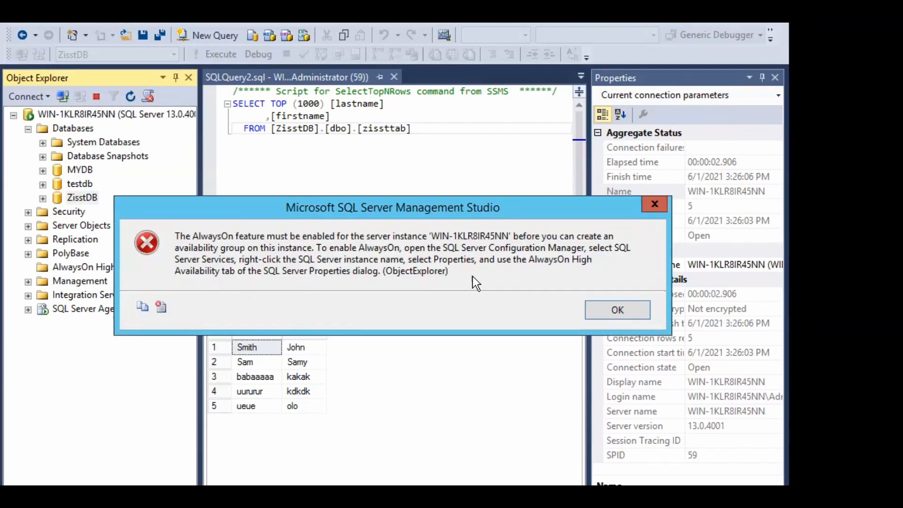
pyautogui.click(618, 311)
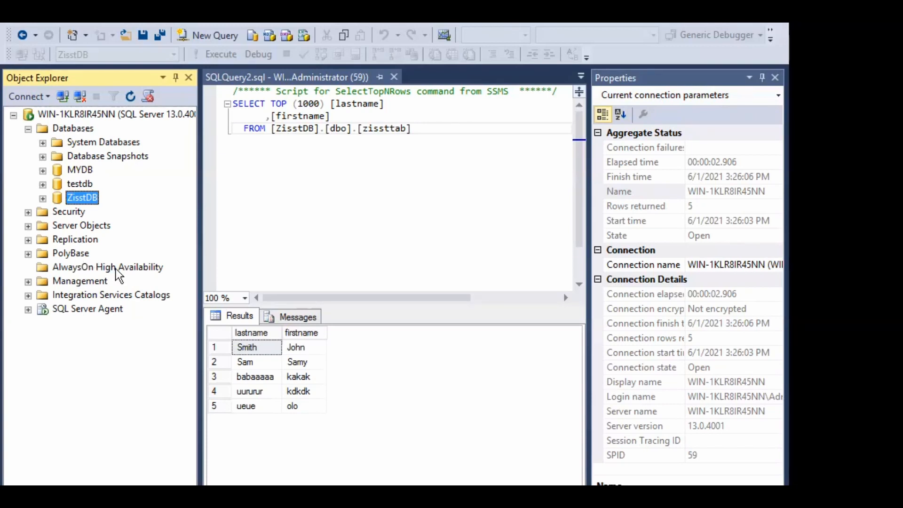
pyautogui.click(29, 281)
# Start the Maintenance Plan Wizard from the Maintenance Plans context menu
pyautogui.click(29, 282)
pyautogui.click(28, 296)
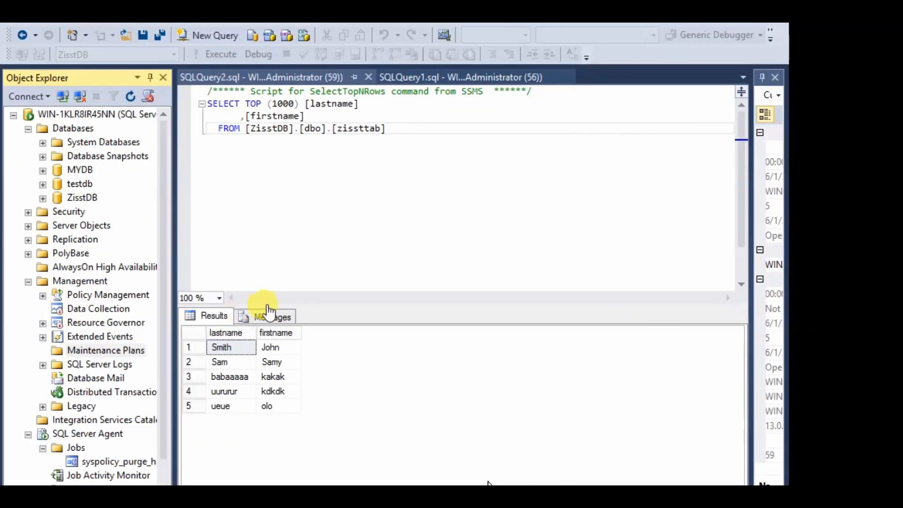
pyautogui.rightClick(86, 349)
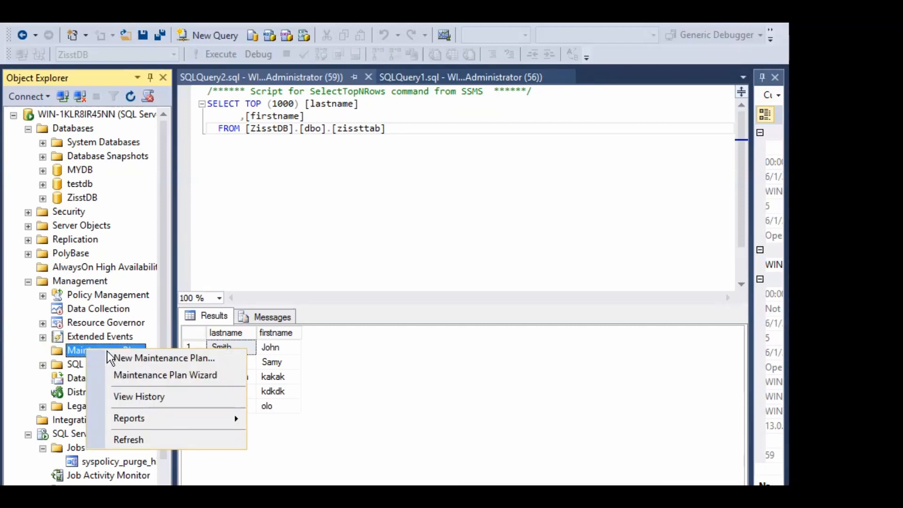
pyautogui.click(171, 376)
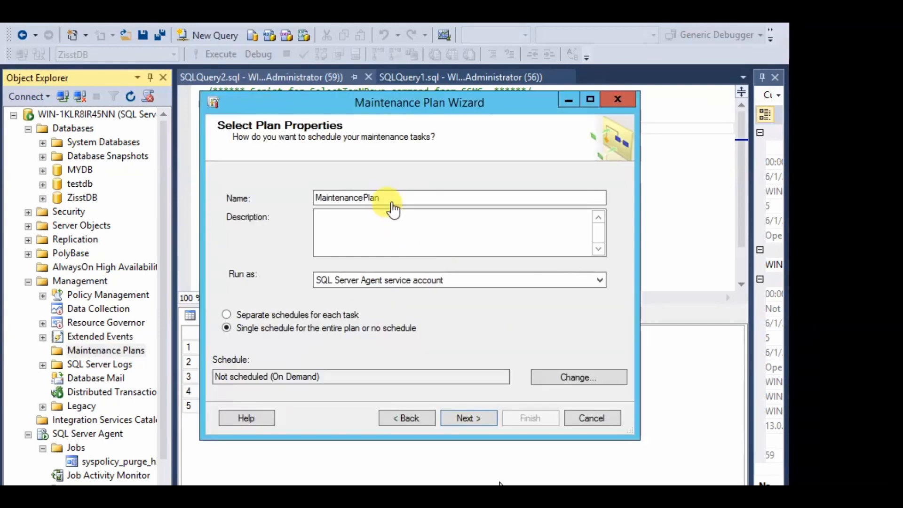
# Name the plan 'test_plan' with description 'test_plan for lab server' and continue
pyautogui.moveTo(355, 196); pyautogui.dragTo(314, 197)
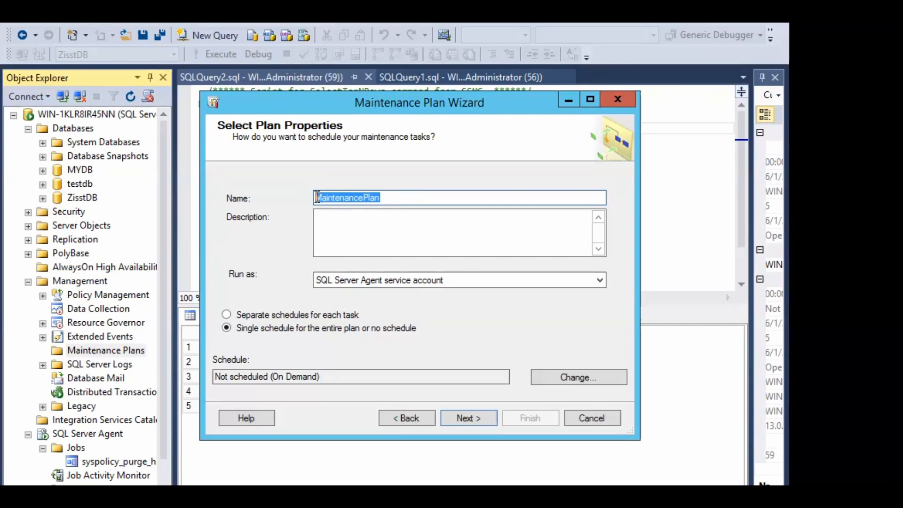
pyautogui.write('test')
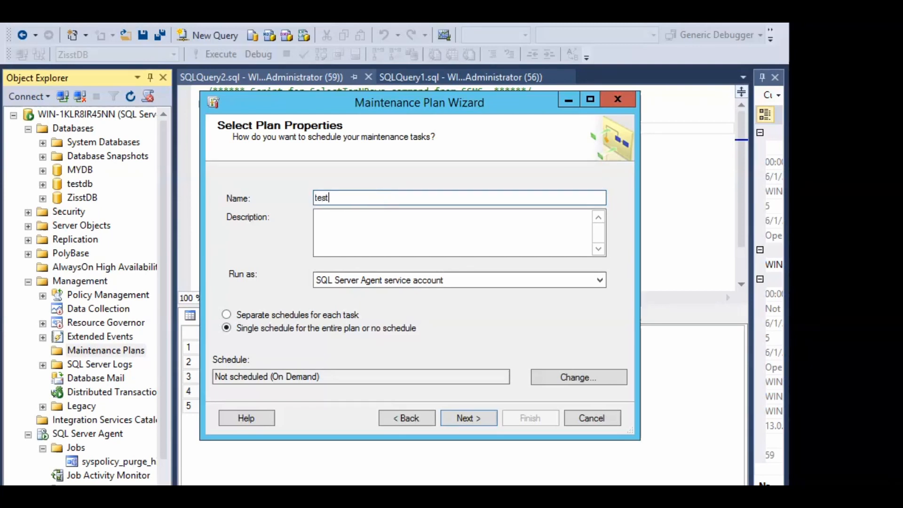
pyautogui.write('_plan')
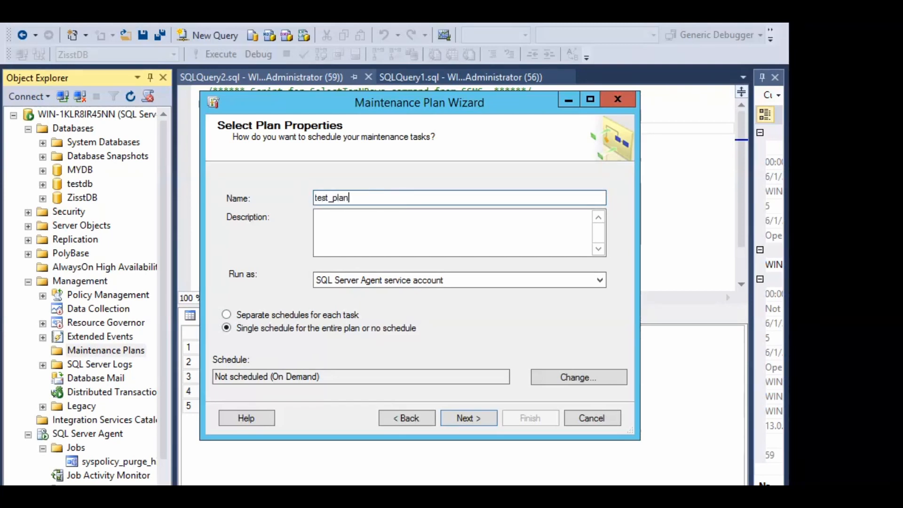
pyautogui.click(332, 222)
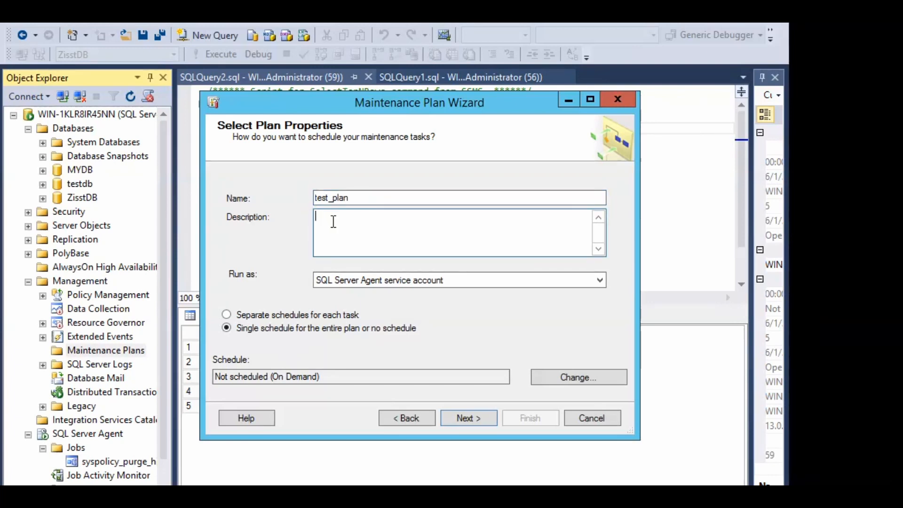
pyautogui.write('test_plan for lab ')
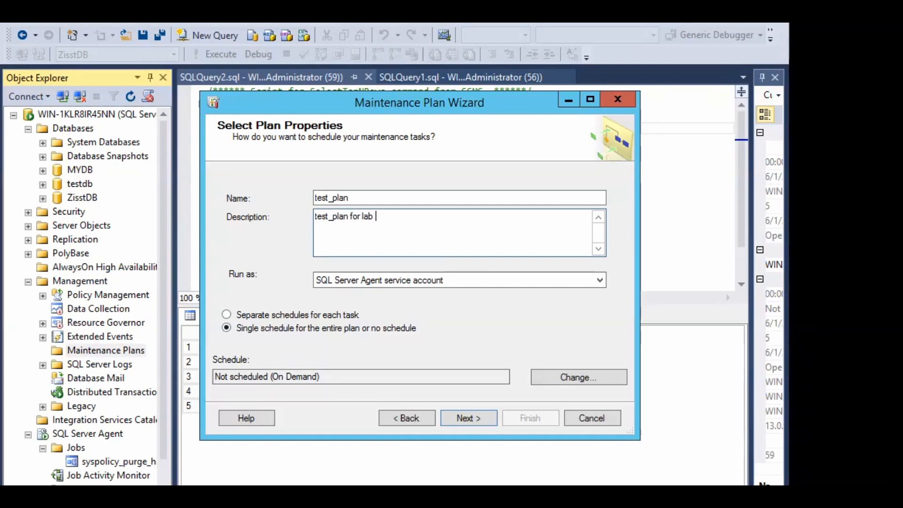
pyautogui.write('server')
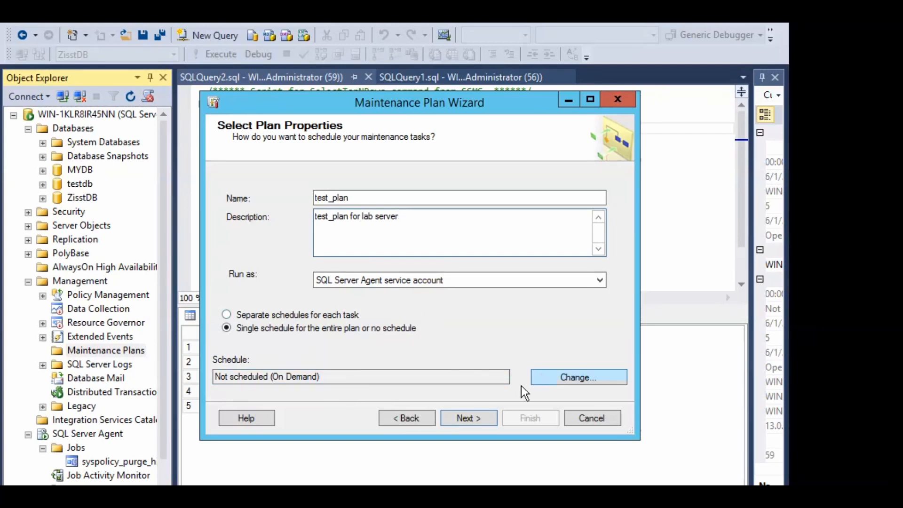
pyautogui.click(470, 417)
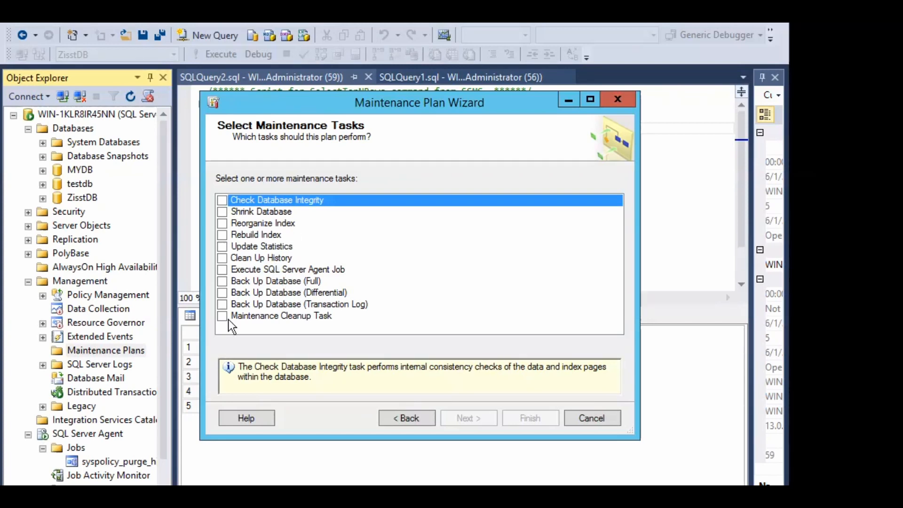
# Select only the Back Up Database (Full) task and pass the task order page
pyautogui.click(225, 282)
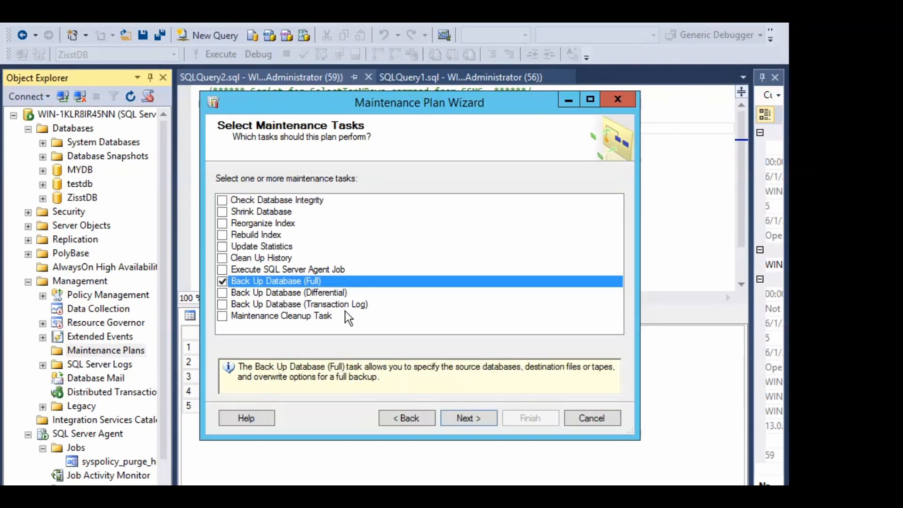
pyautogui.click(474, 419)
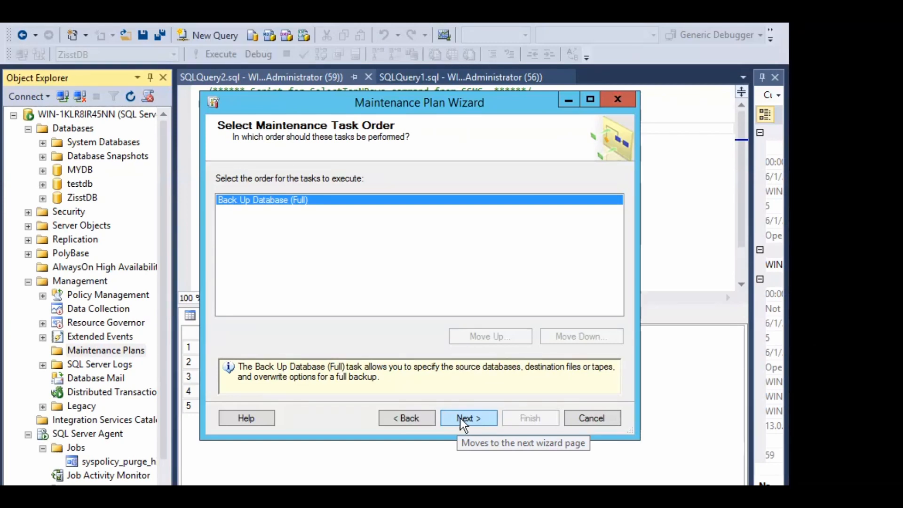
pyautogui.click(478, 417)
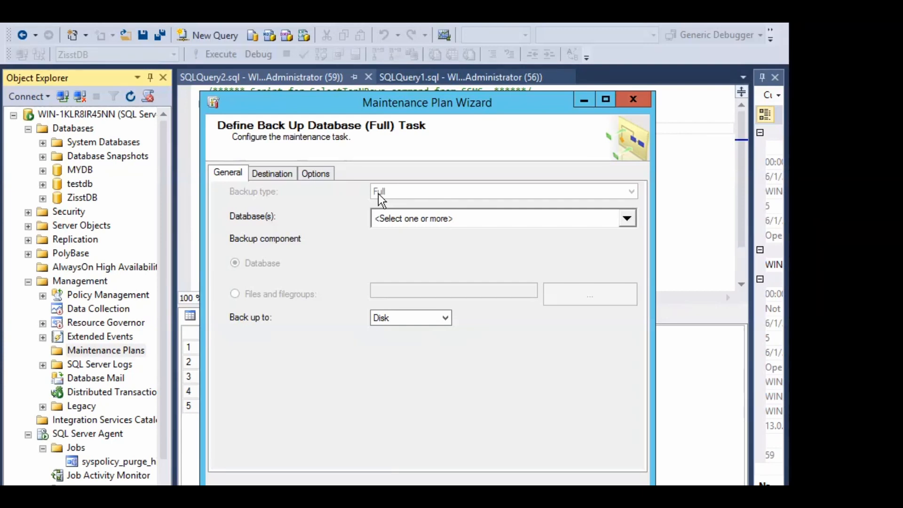
# Open the Database(s) list and try checking and unchecking master, model and msdb
pyautogui.click(399, 219)
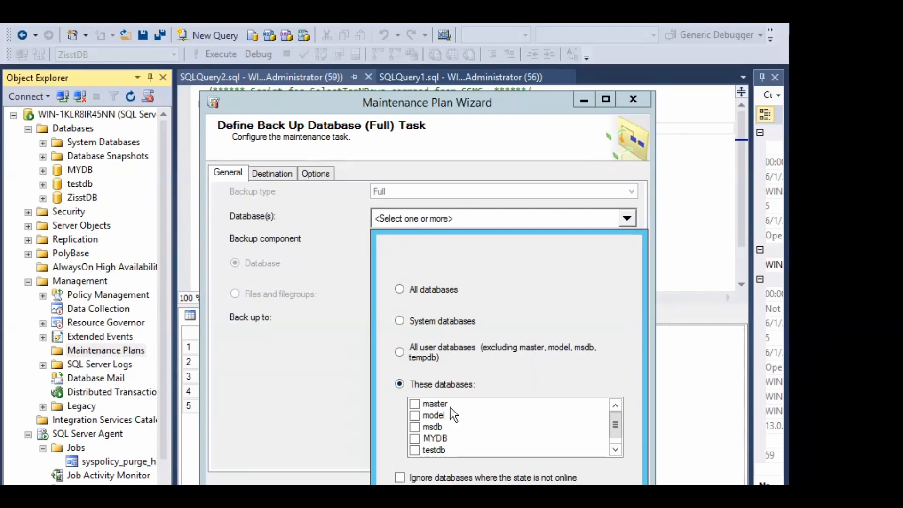
pyautogui.click(422, 405)
pyautogui.click(421, 405)
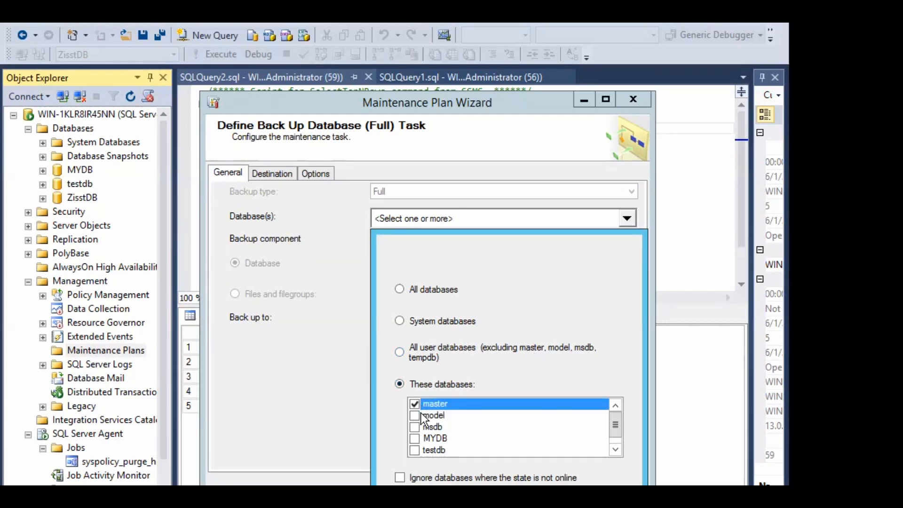
pyautogui.click(418, 418)
pyautogui.click(416, 427)
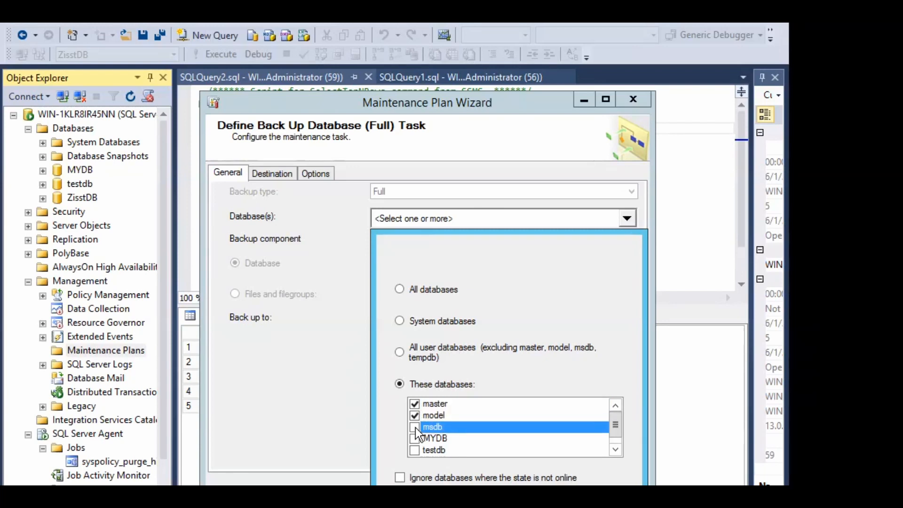
pyautogui.click(414, 415)
pyautogui.click(414, 403)
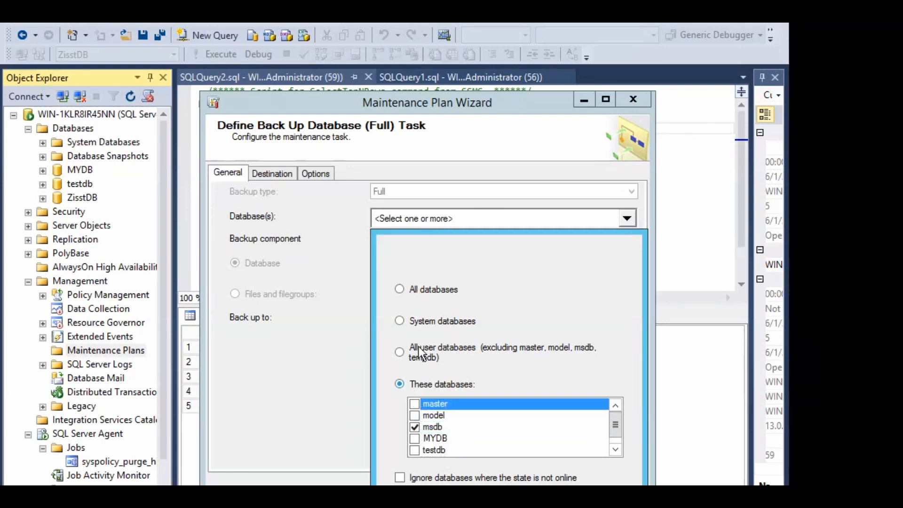
# Compare the all user, specific (ZisstDB) and all databases options, settling on All databases
pyautogui.click(399, 321)
pyautogui.click(399, 352)
pyautogui.click(400, 291)
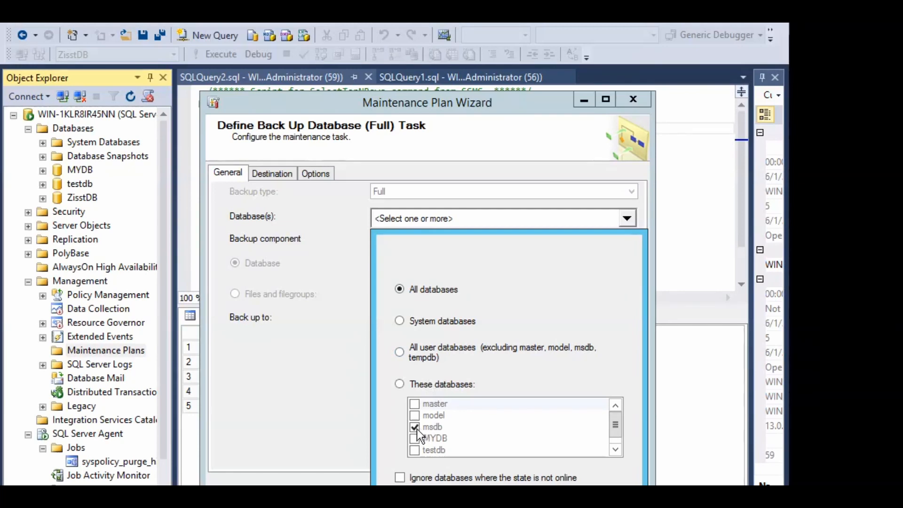
pyautogui.click(403, 382)
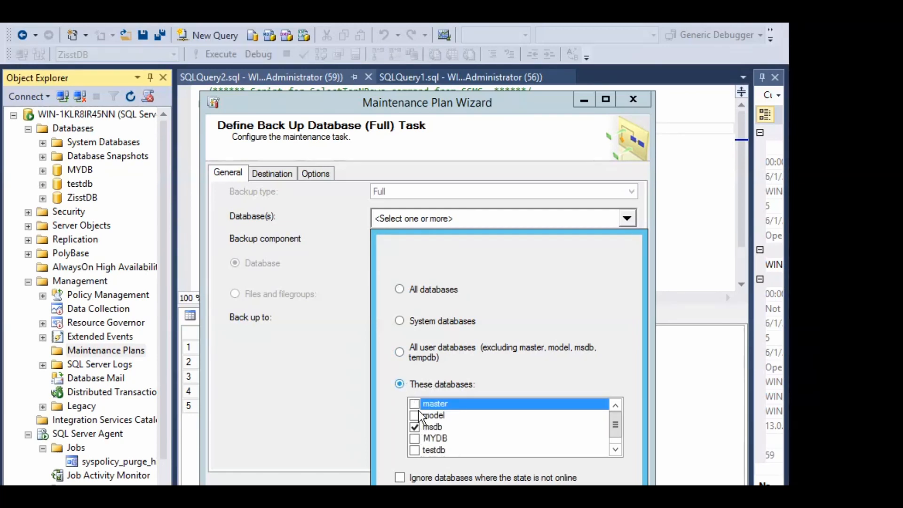
pyautogui.click(418, 426)
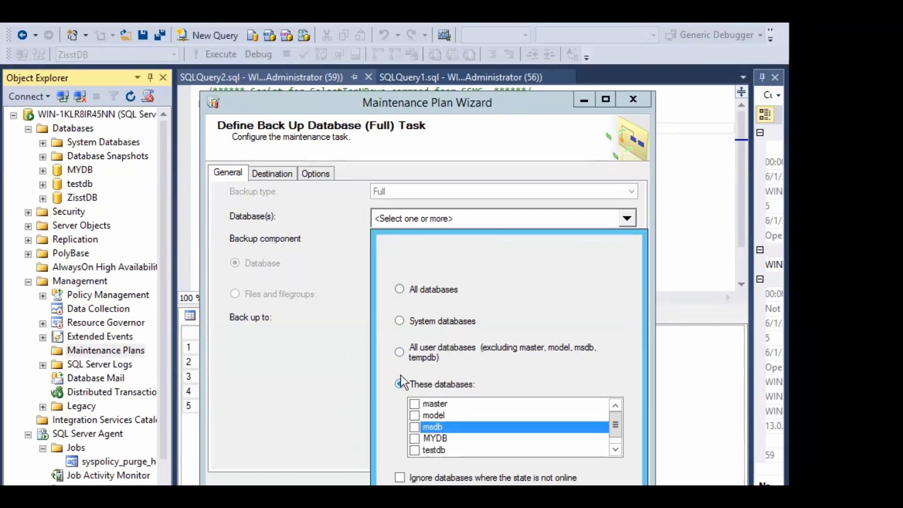
pyautogui.click(402, 294)
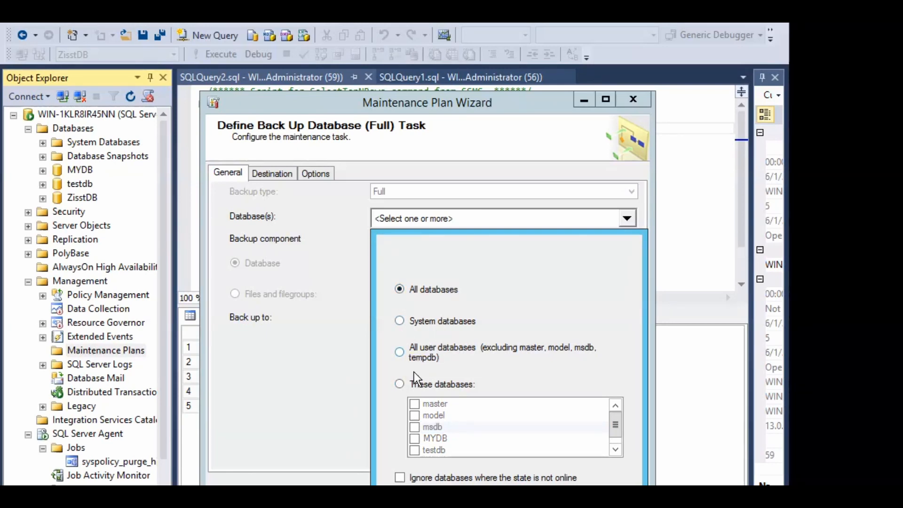
pyautogui.click(403, 384)
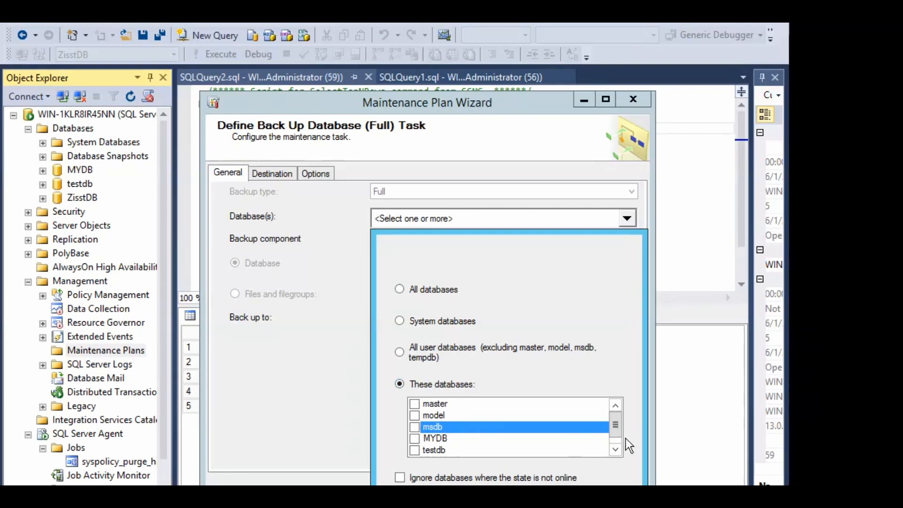
pyautogui.click(619, 451)
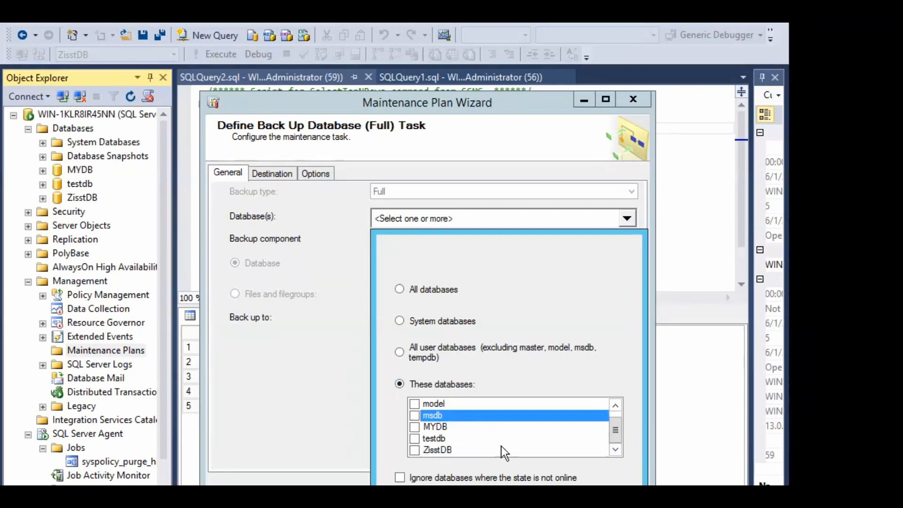
pyautogui.click(418, 451)
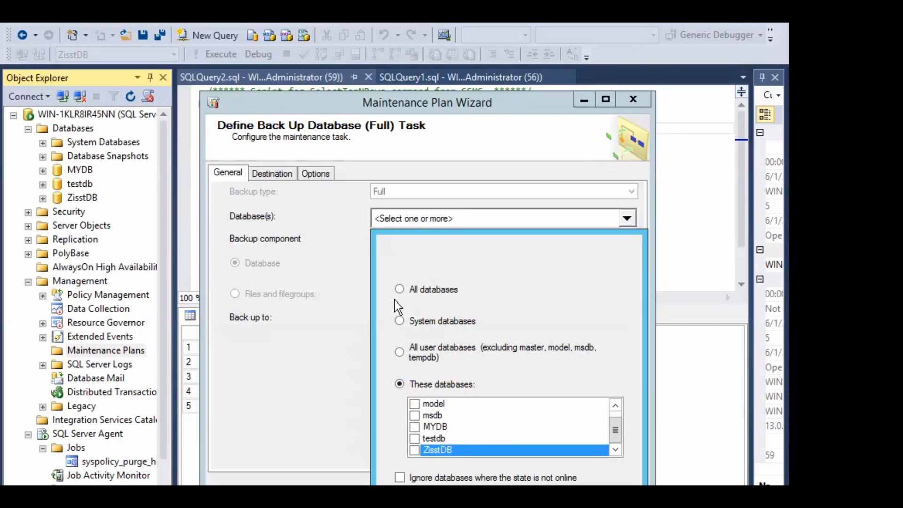
pyautogui.click(399, 290)
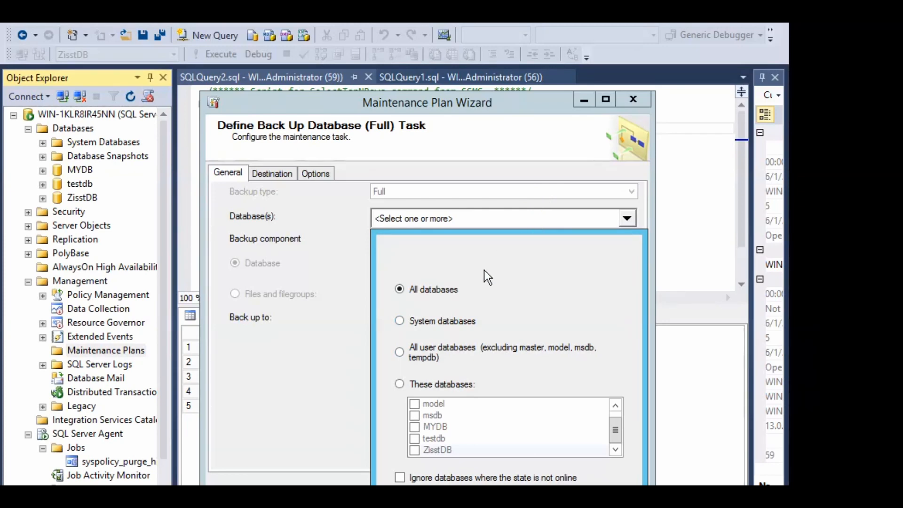
pyautogui.click(455, 101)
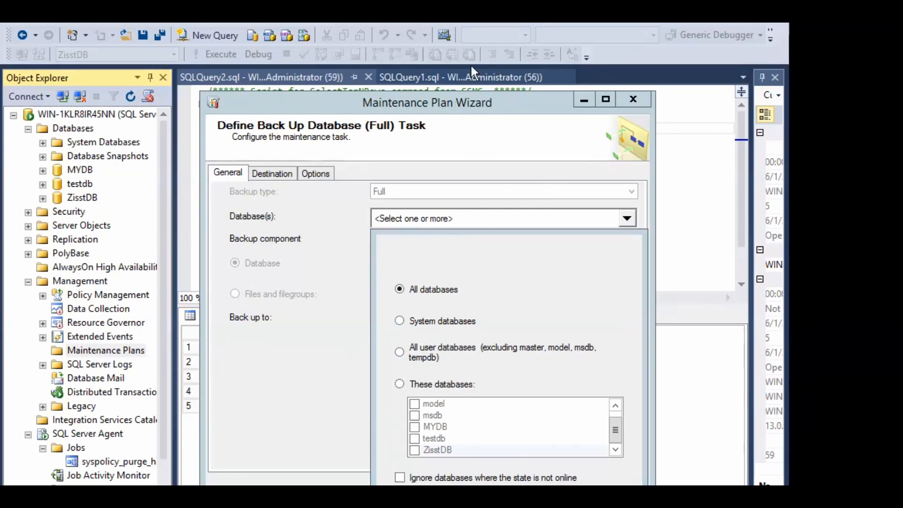
pyautogui.click(455, 98)
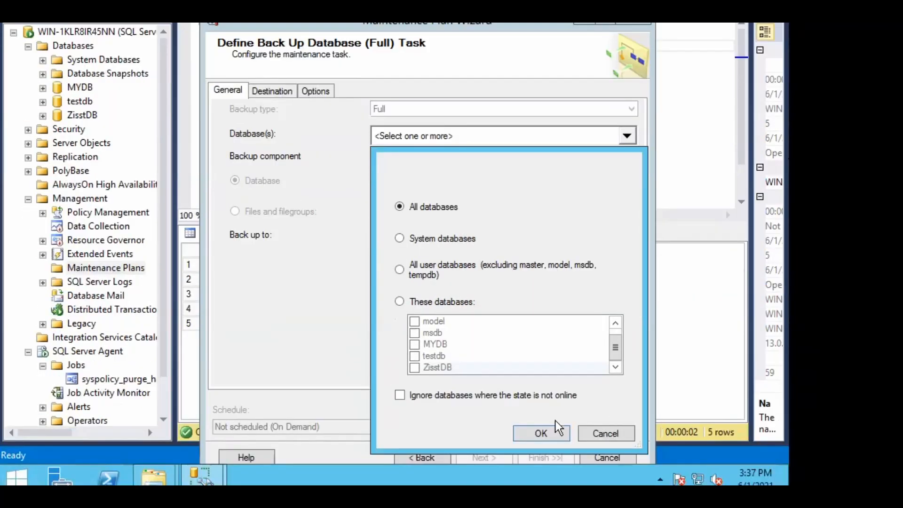
# Confirm All databases as the scope, then review the General, Destination and Options tabs
pyautogui.click(539, 433)
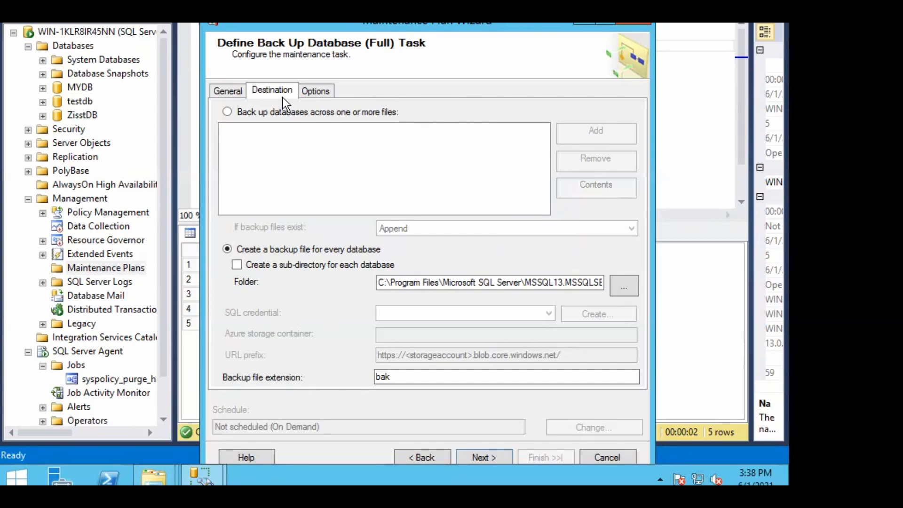
pyautogui.click(241, 90)
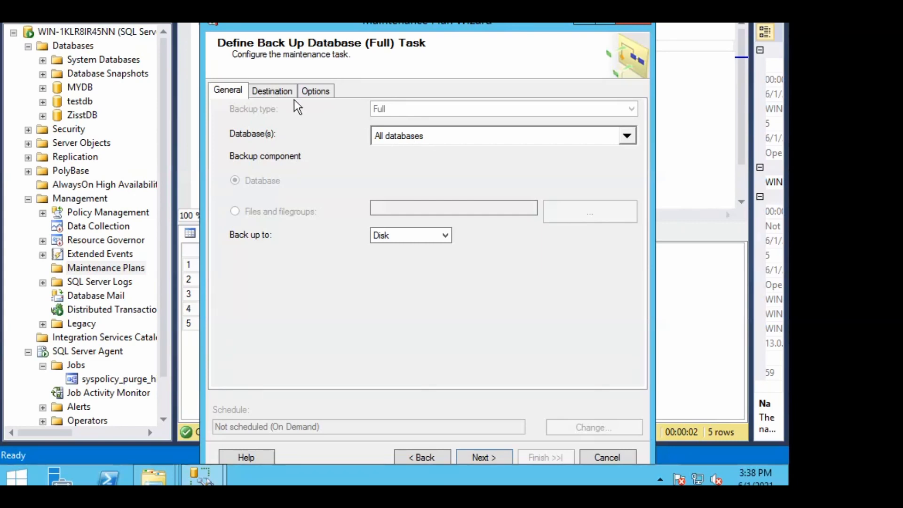
pyautogui.click(277, 92)
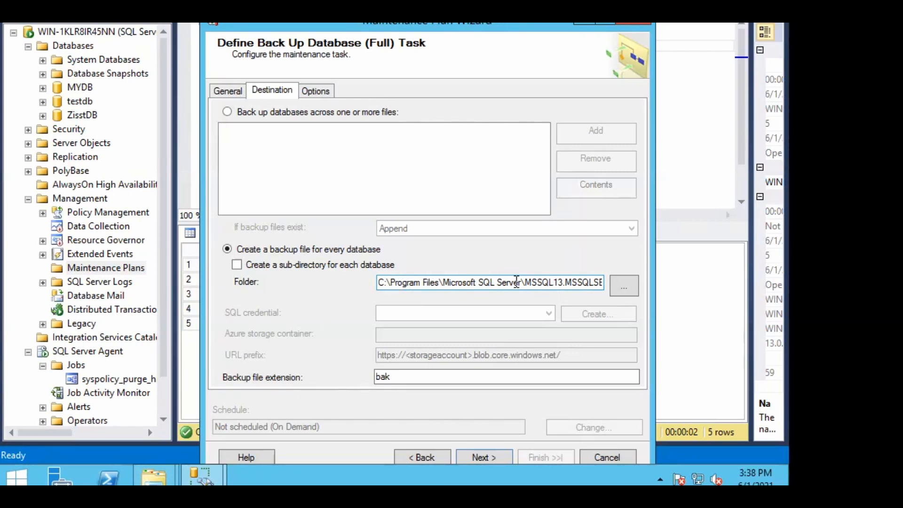
pyautogui.click(316, 92)
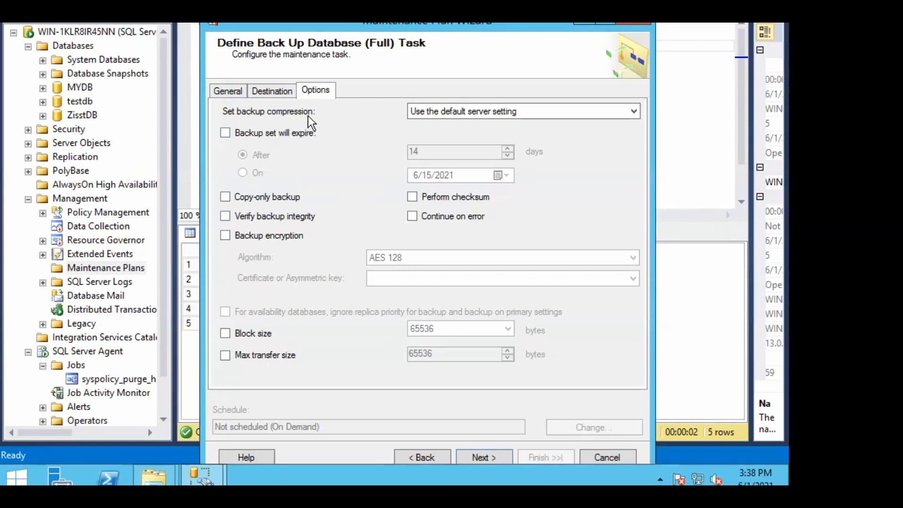
# Set backup compression to Compress backup and advance to report options
pyautogui.click(480, 111)
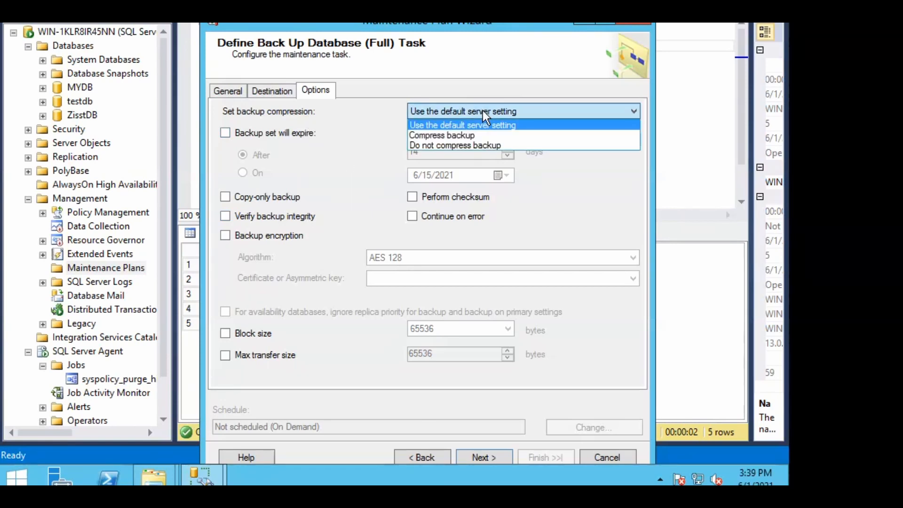
pyautogui.click(448, 135)
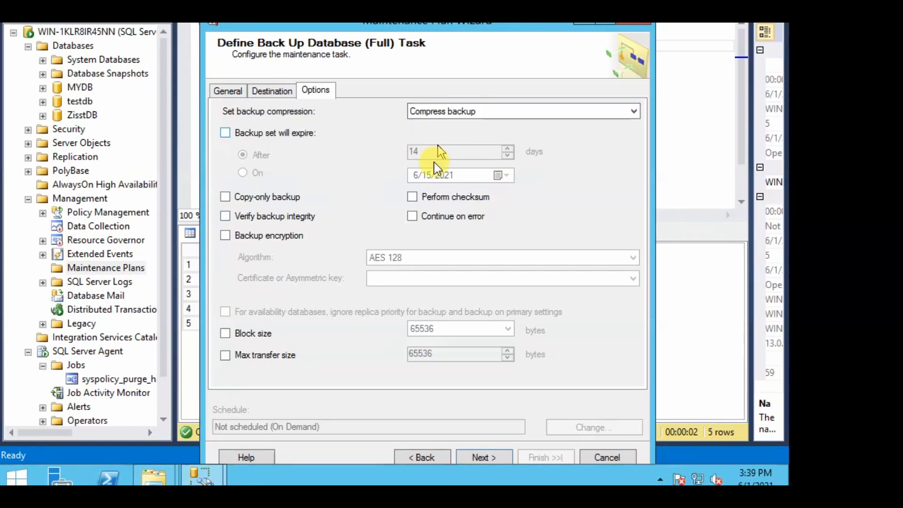
pyautogui.click(479, 456)
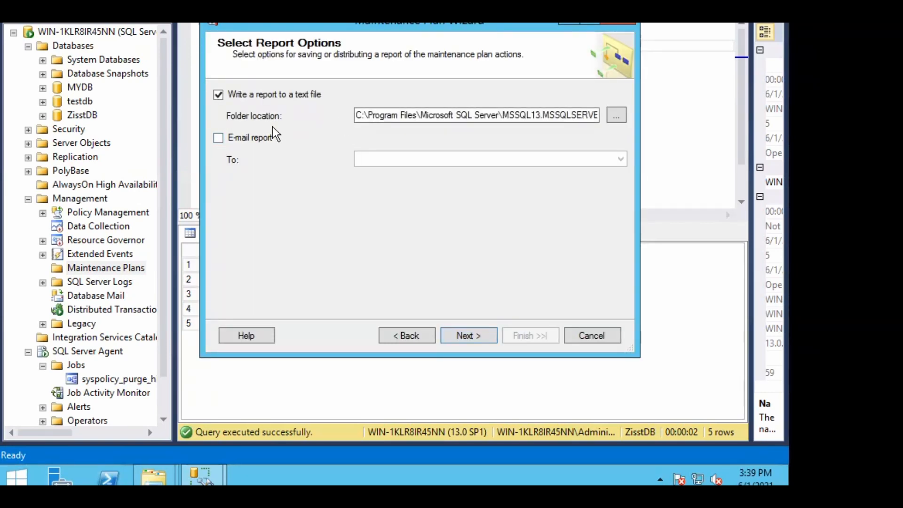
# Check the report folder path, then finish the wizard to create test_plan
pyautogui.click(587, 118)
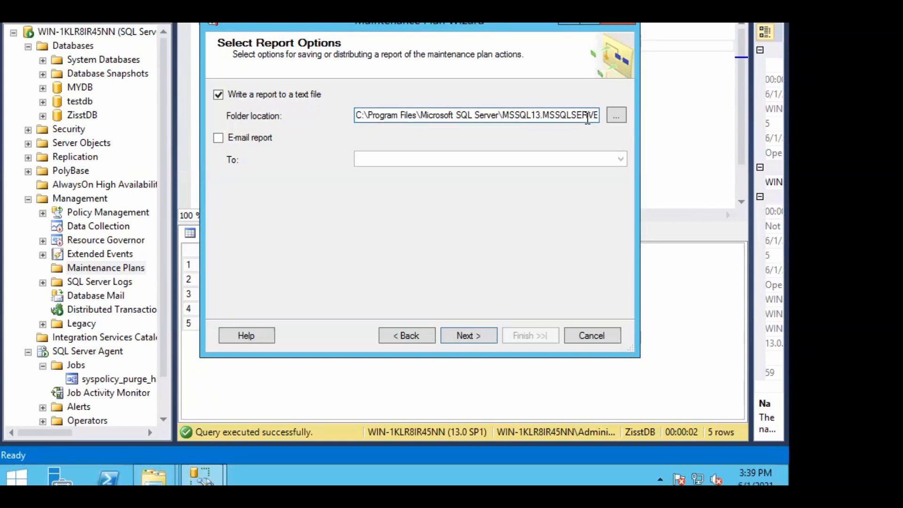
pyautogui.press('End')
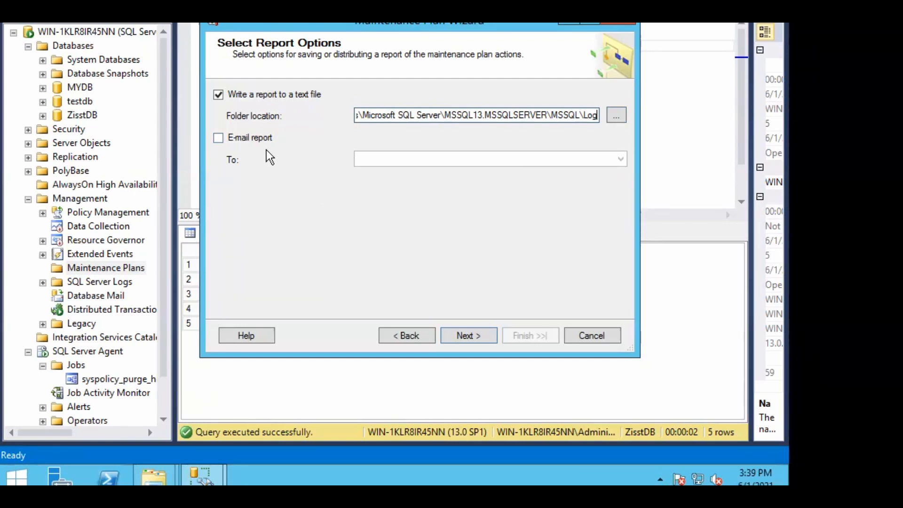
pyautogui.click(449, 336)
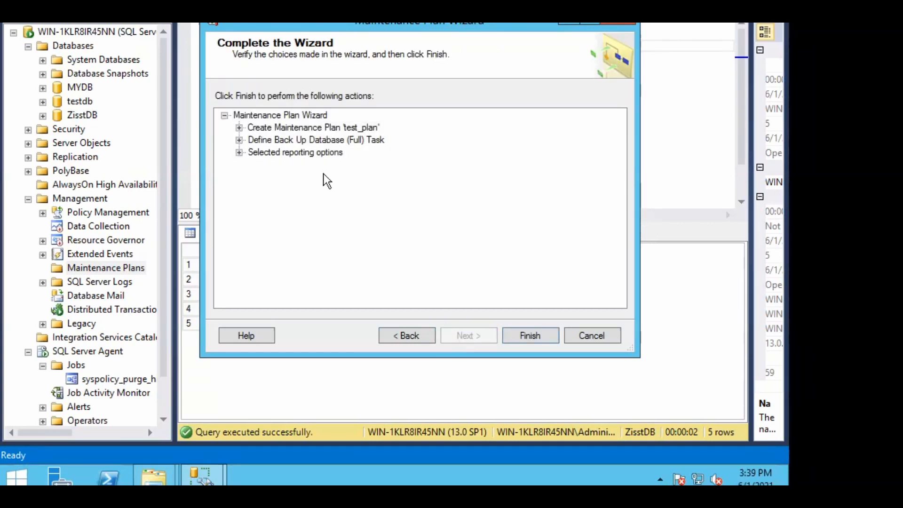
pyautogui.click(518, 338)
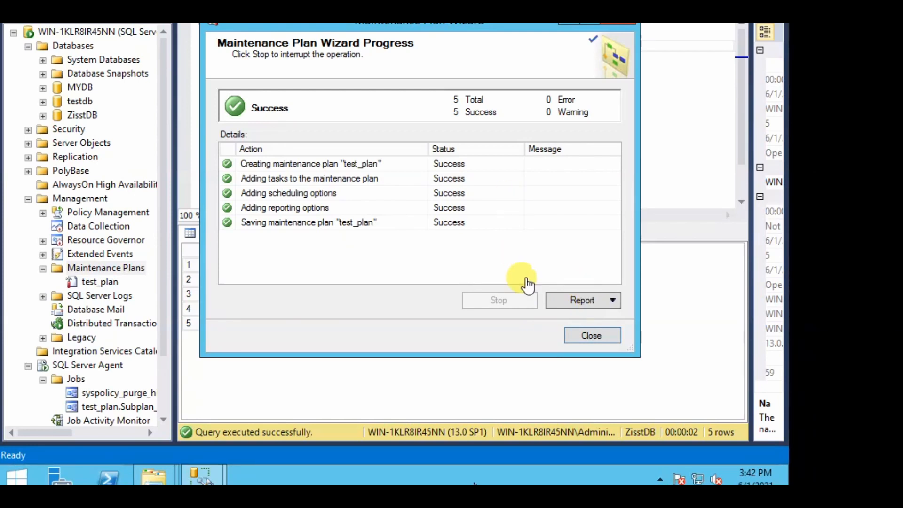
# View the Maintenance Plan Wizard's progress report, then close it and the wizard
pyautogui.click(607, 300)
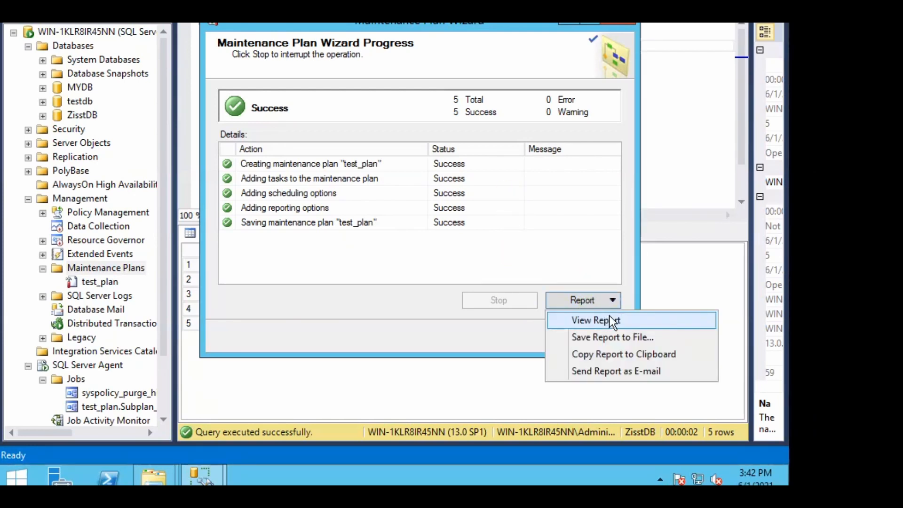
pyautogui.click(614, 320)
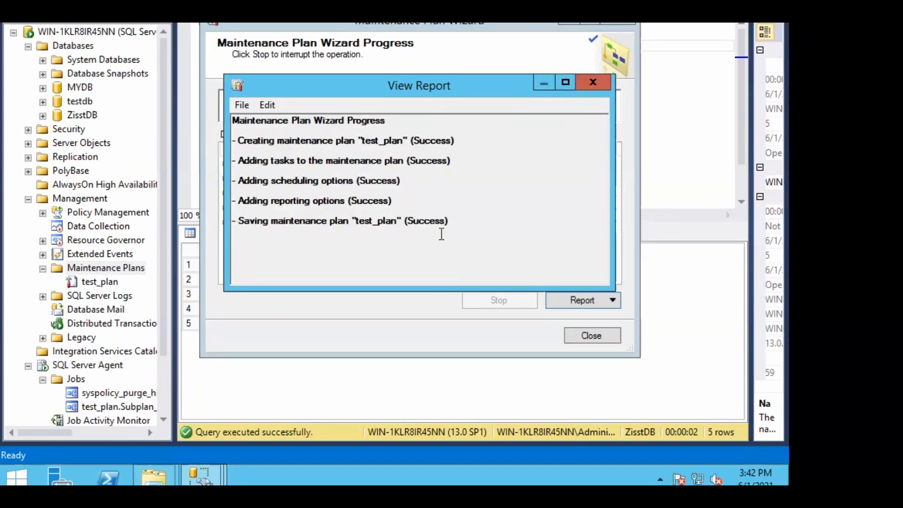
pyautogui.click(586, 84)
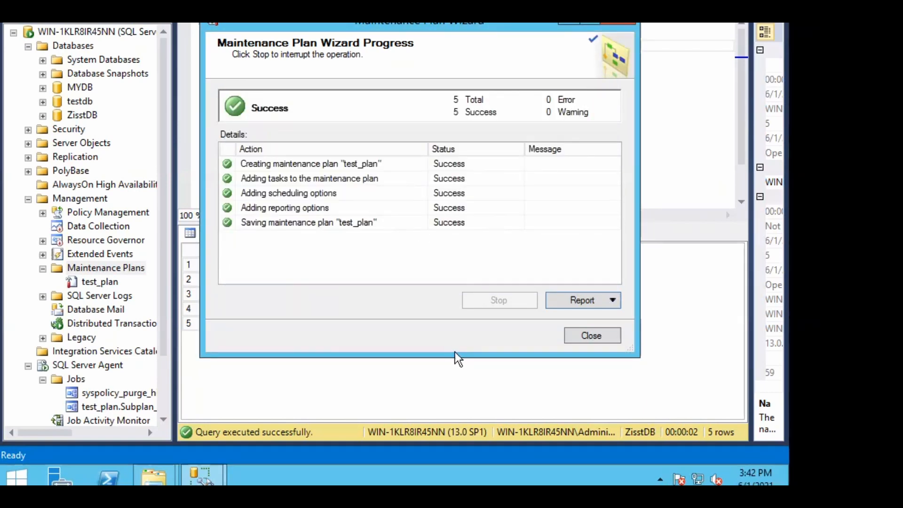
pyautogui.click(586, 334)
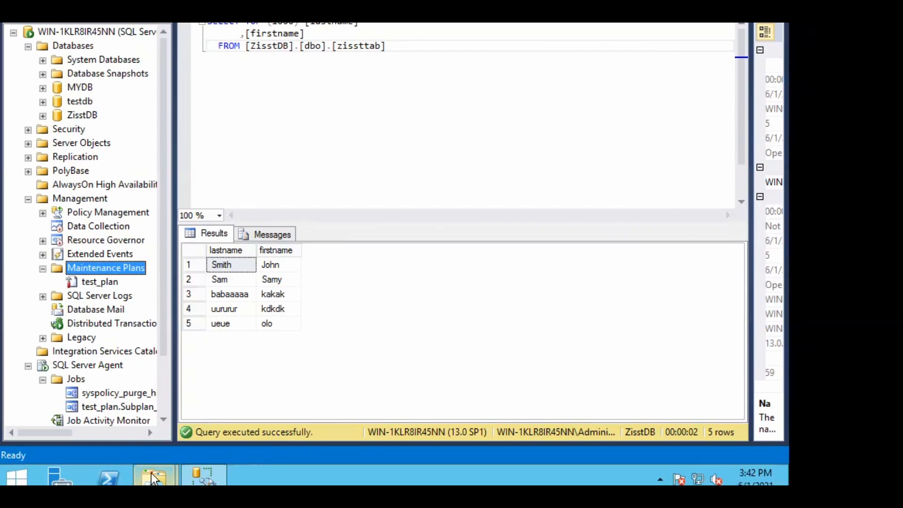
# In File Explorer, open the MSSQL Backup folder and sort the MYDB and testdb backups newest first
pyautogui.moveTo(155, 469)
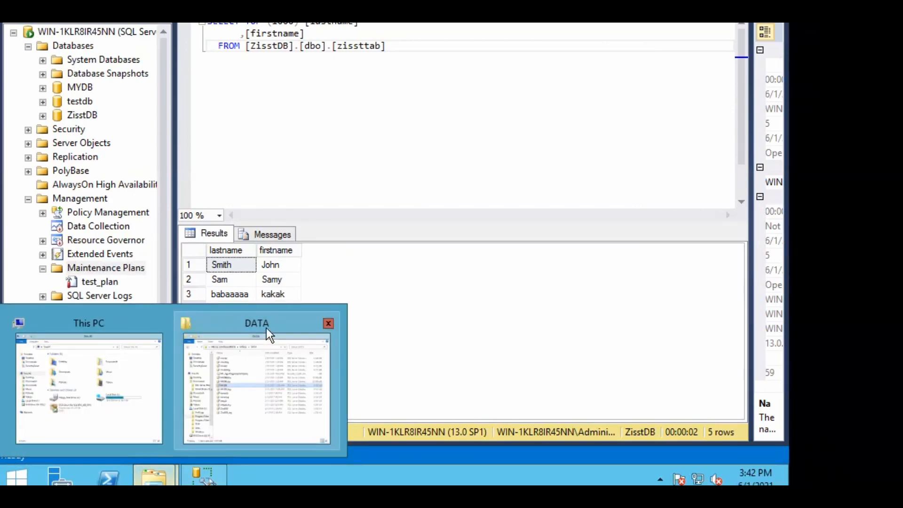
pyautogui.click(266, 330)
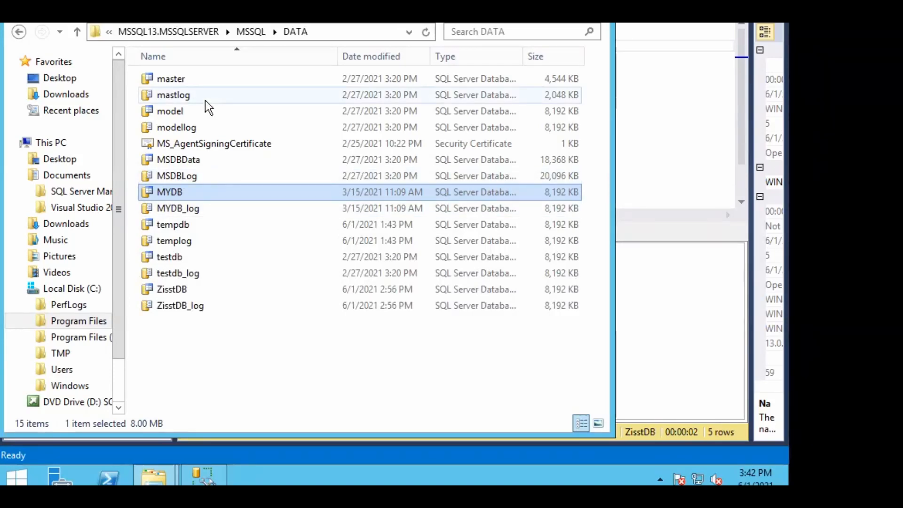
pyautogui.click(371, 56)
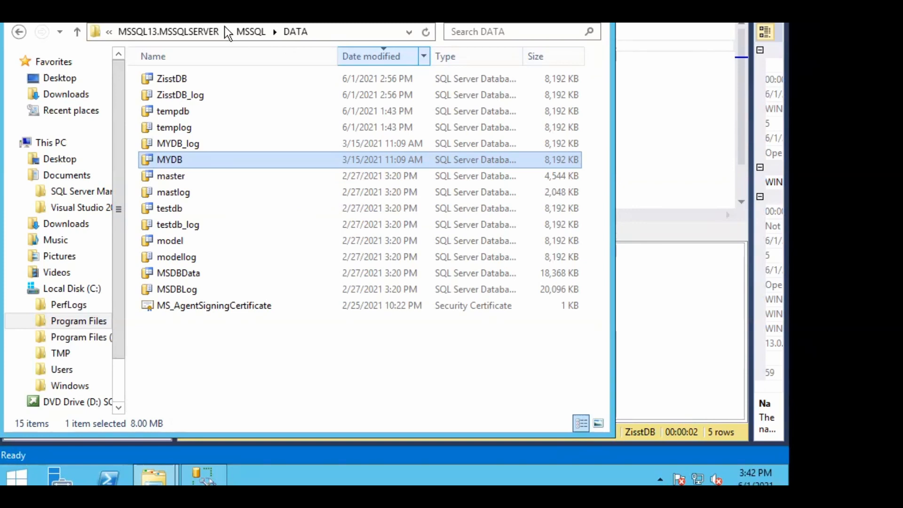
pyautogui.click(253, 32)
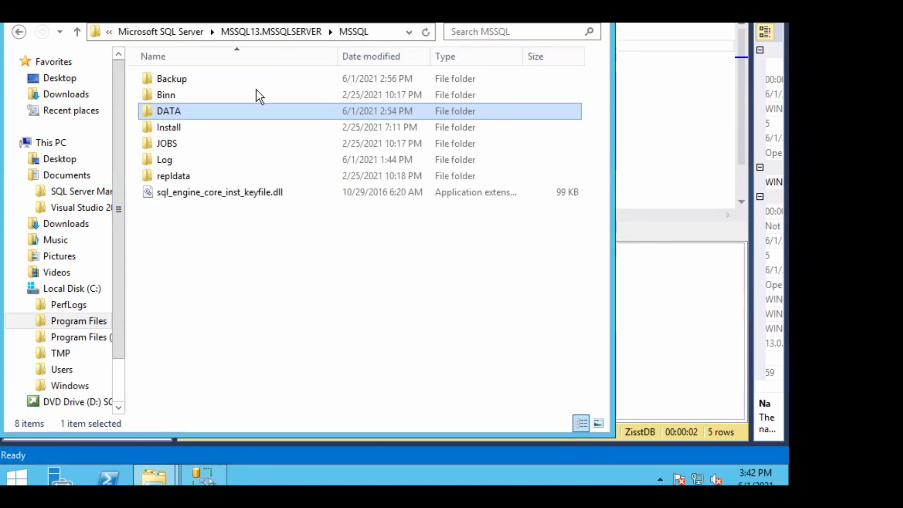
pyautogui.doubleClick(162, 82)
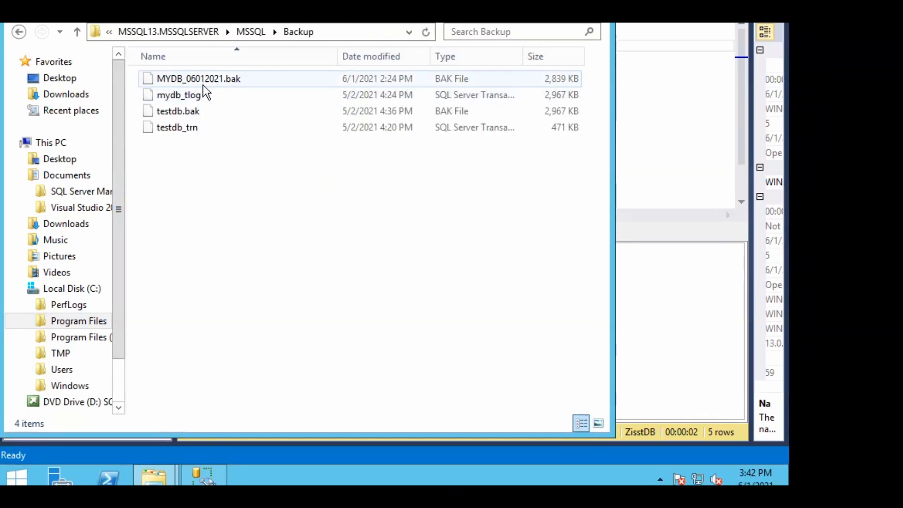
pyautogui.click(374, 55)
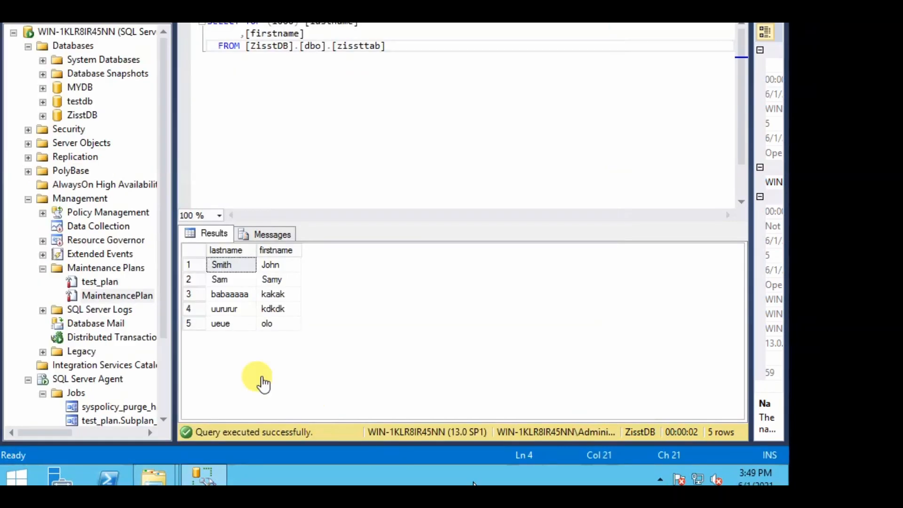
# Execute the test_plan maintenance plan from Object Explorer's Maintenance Plans folder
pyautogui.click(108, 281)
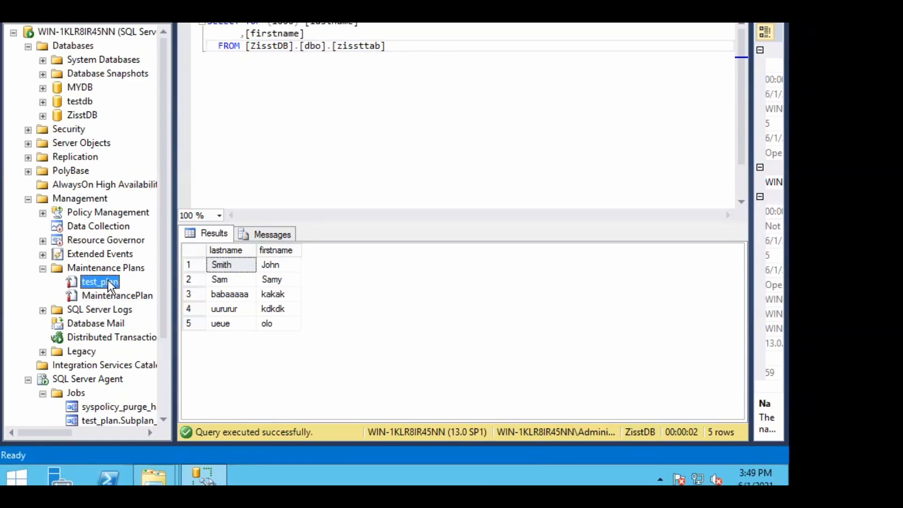
pyautogui.rightClick(108, 281)
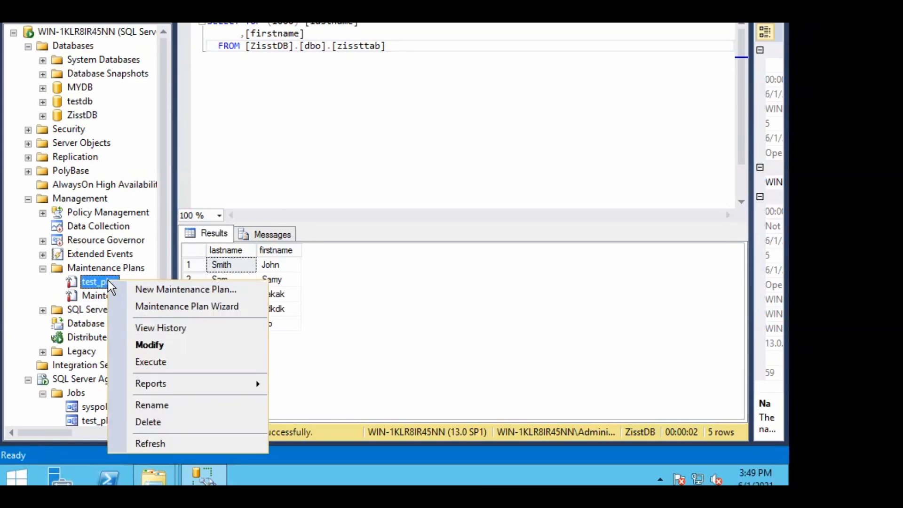
pyautogui.click(150, 362)
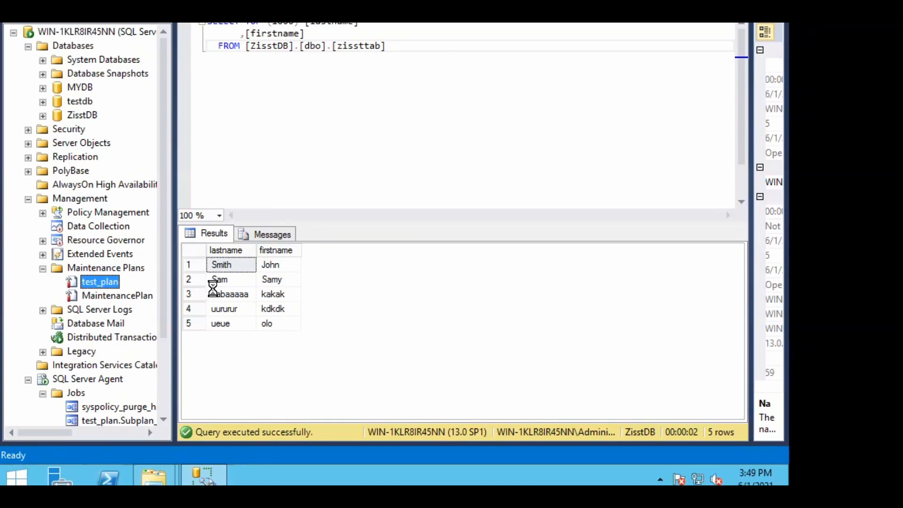
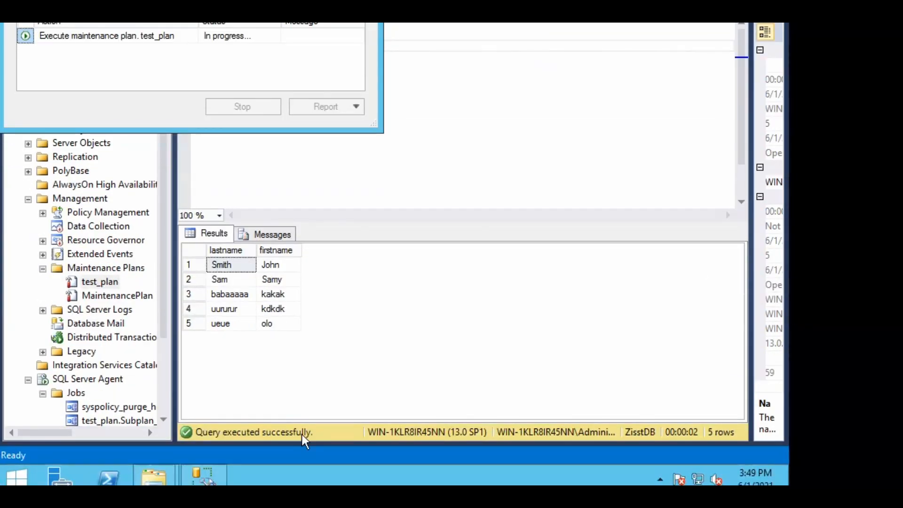
# Close the File Explorer Backup folder window
pyautogui.click(150, 481)
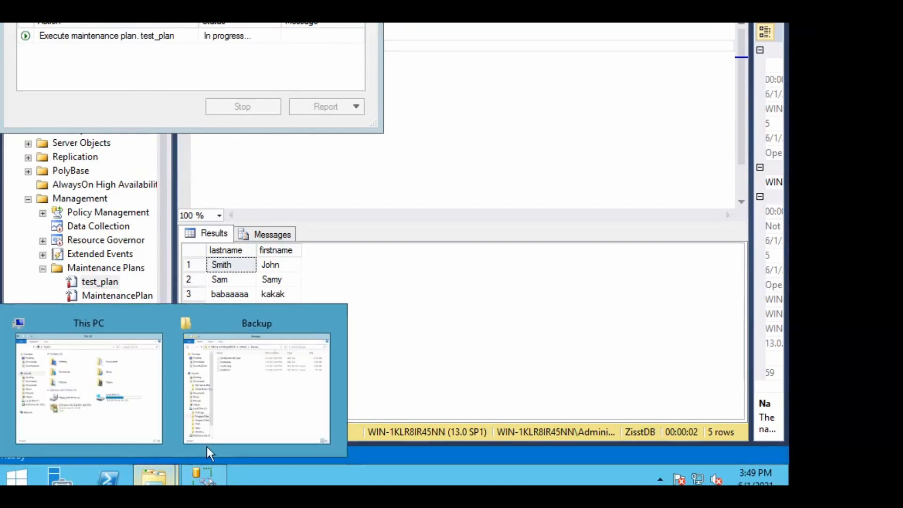
pyautogui.click(274, 408)
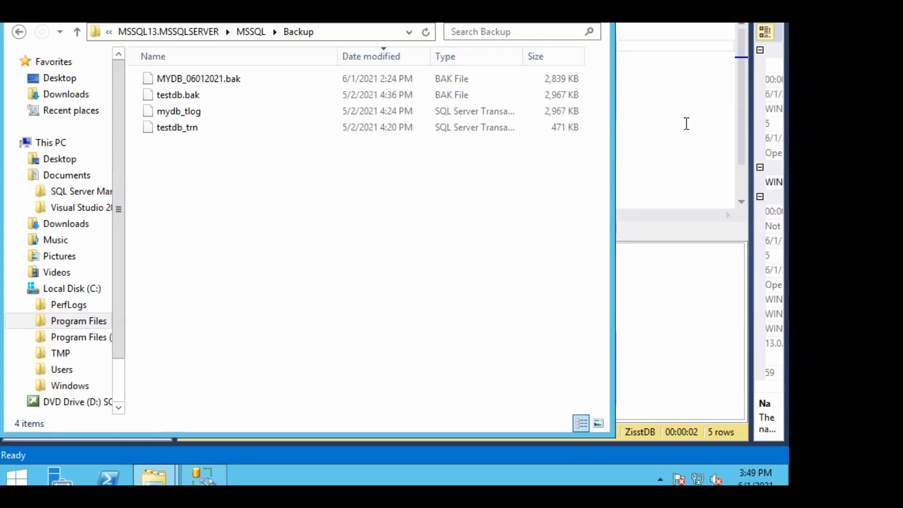
pyautogui.click(686, 124)
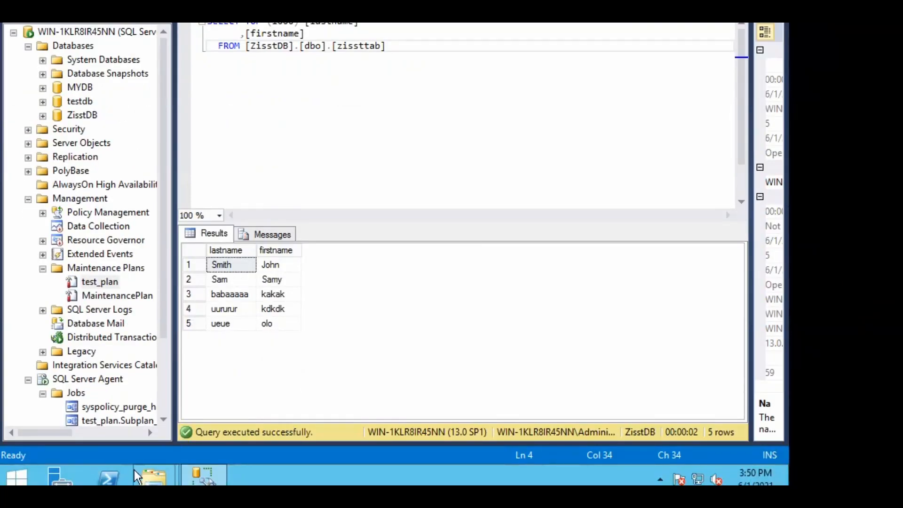
# Start the test_plan.Subplan_1 job under SQL Server Agent Jobs and close its success results
pyautogui.moveTo(205, 480)
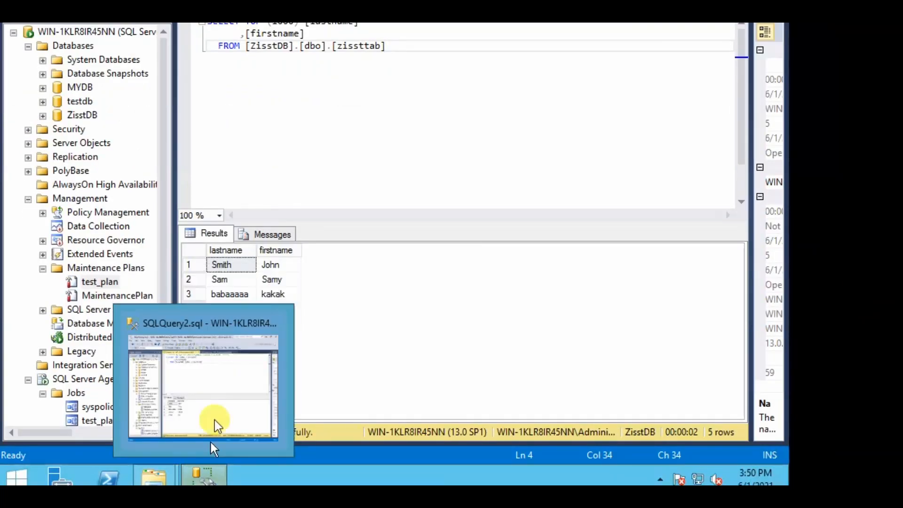
pyautogui.click(221, 390)
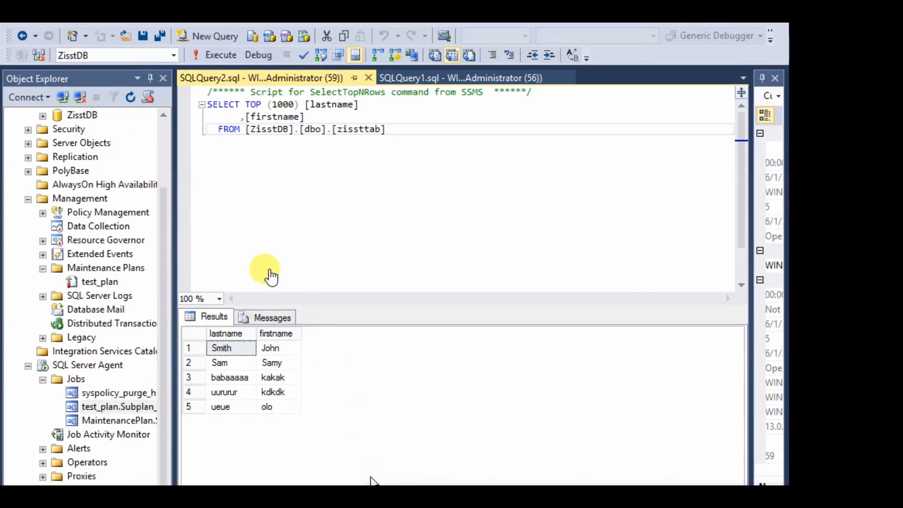
pyautogui.click(105, 283)
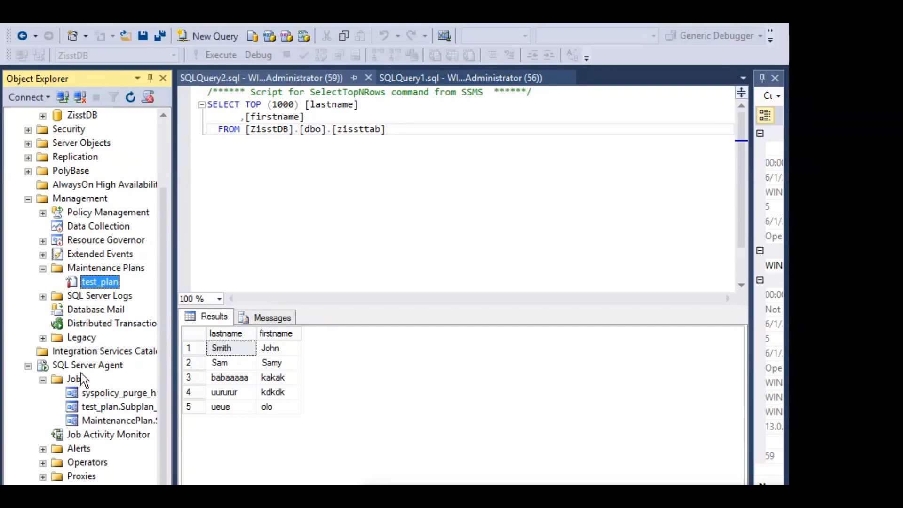
pyautogui.click(108, 409)
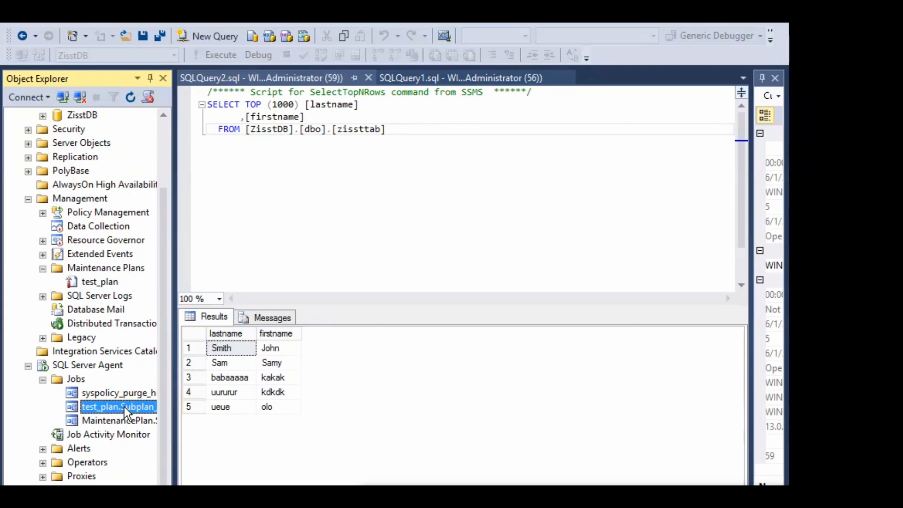
pyautogui.rightClick(125, 408)
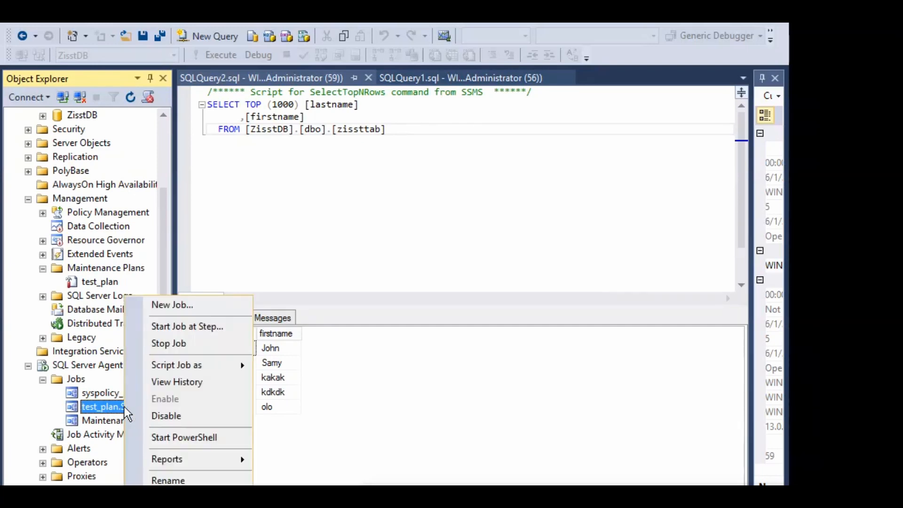
pyautogui.click(175, 327)
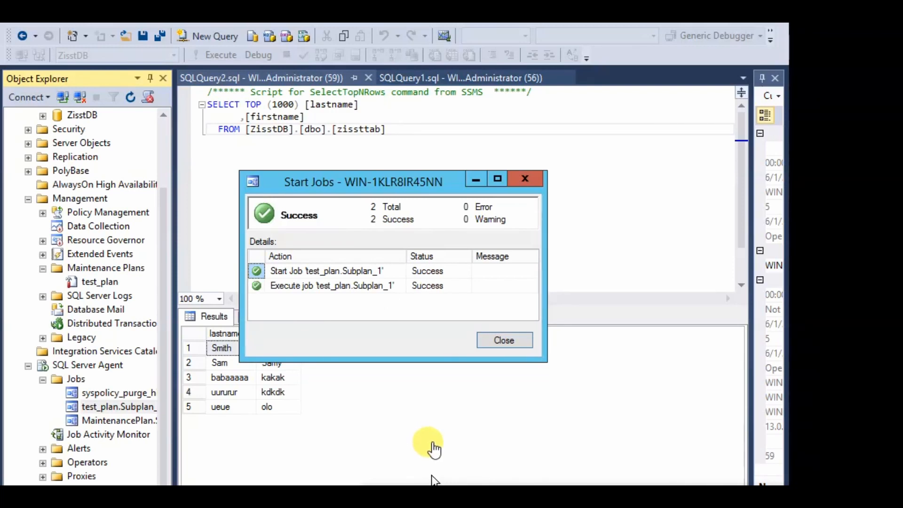
pyautogui.click(487, 342)
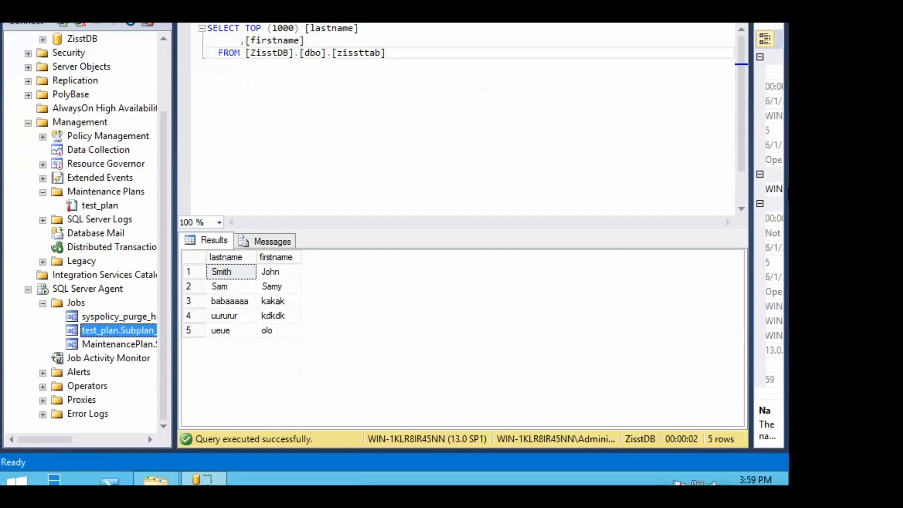
# Browse from This PC to C:\Program Files\Microsoft SQL Server\MSSQL13.MSSQLSERVER\MSSQL\Backup
pyautogui.click(141, 475)
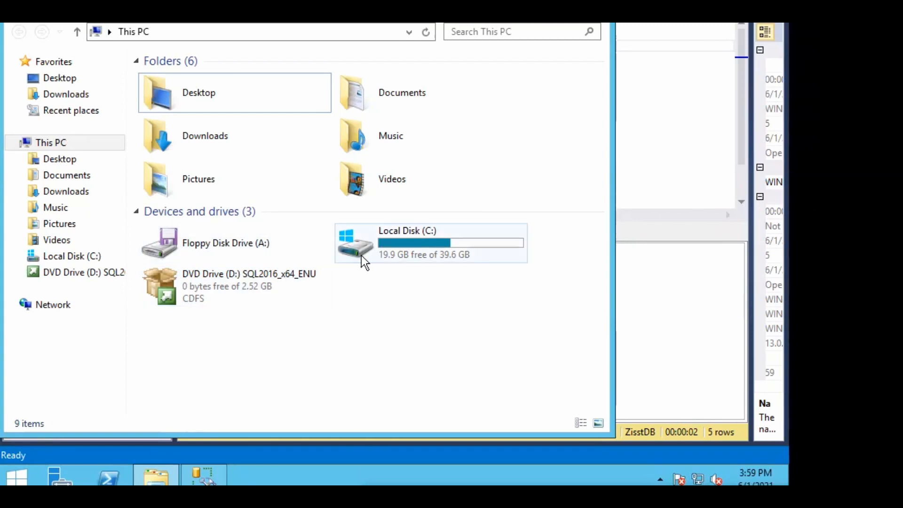
pyautogui.click(383, 242)
pyautogui.doubleClick(384, 241)
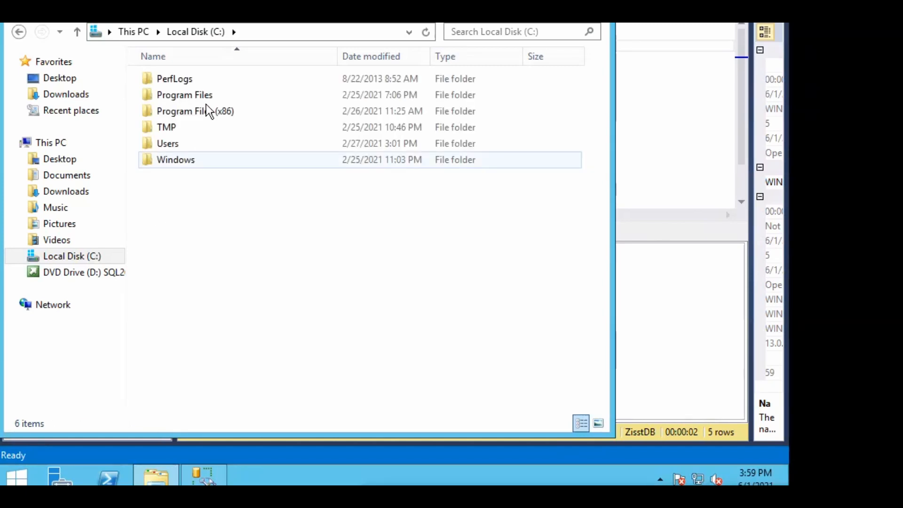
pyautogui.doubleClick(207, 99)
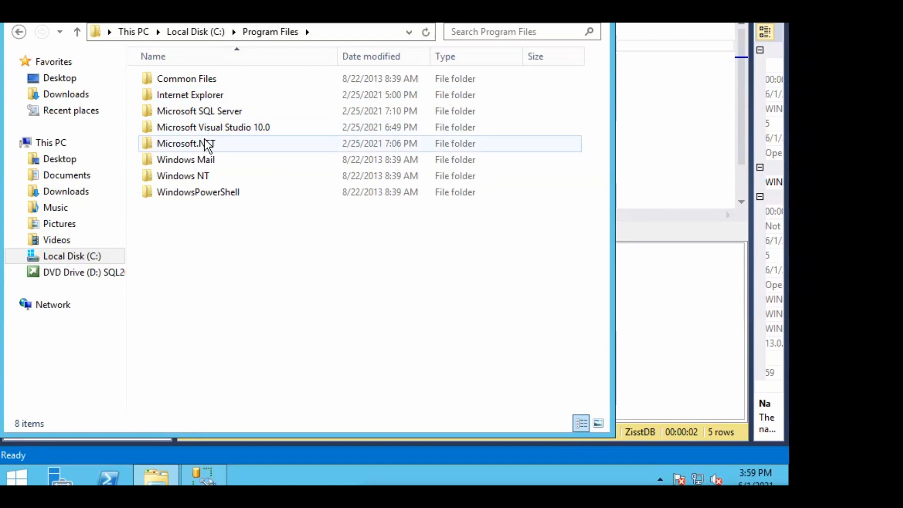
pyautogui.click(199, 118)
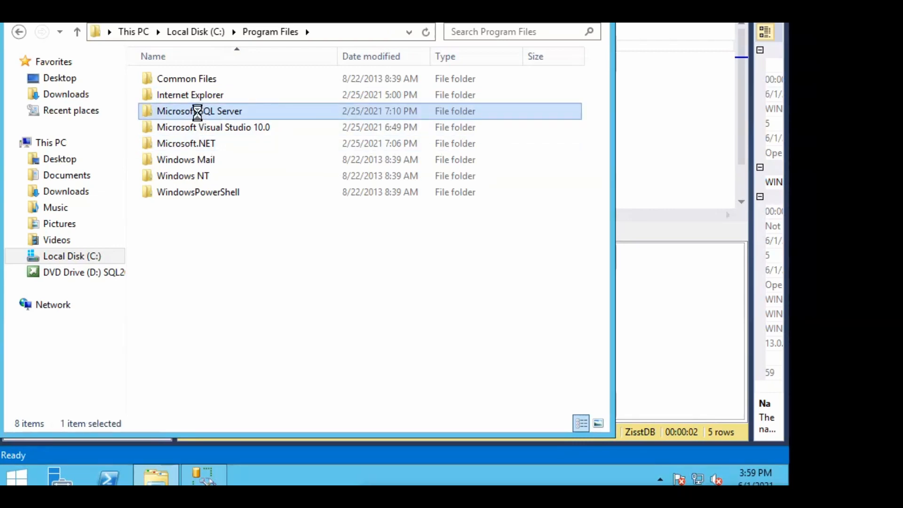
pyautogui.doubleClick(199, 118)
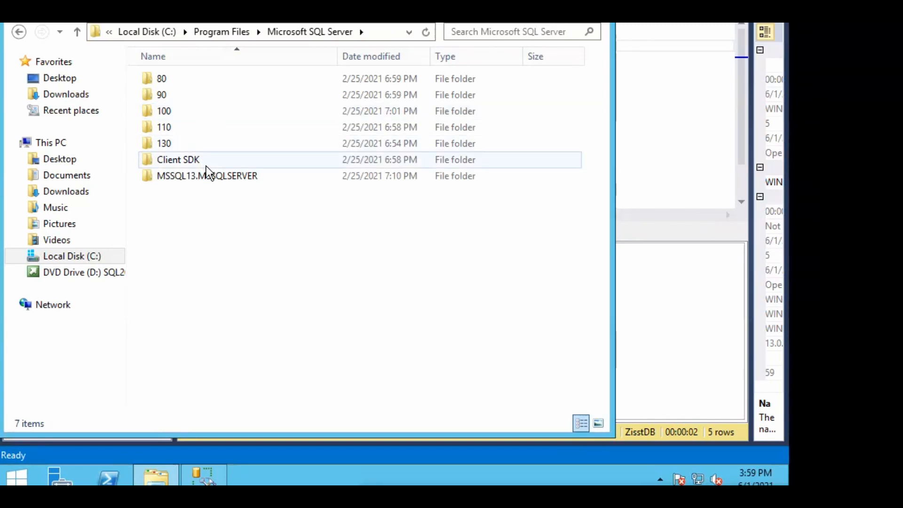
pyautogui.doubleClick(207, 177)
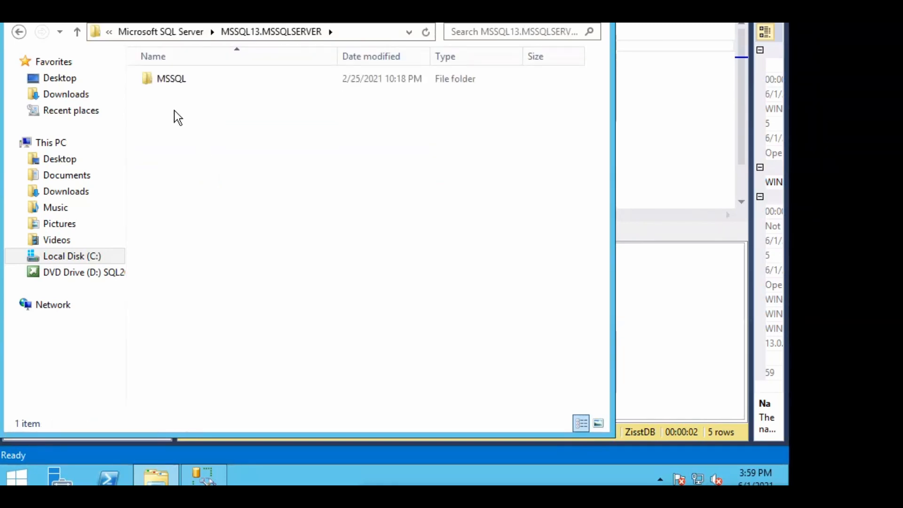
pyautogui.click(170, 83)
pyautogui.doubleClick(170, 84)
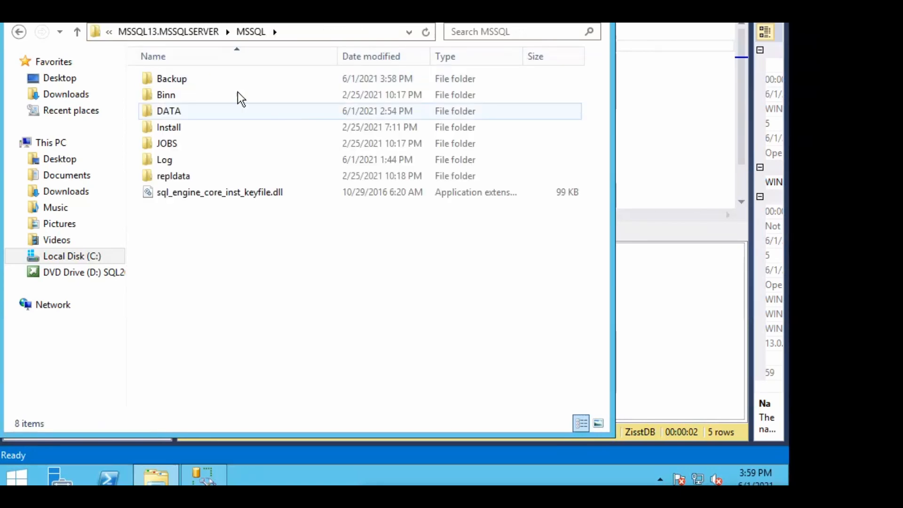
pyautogui.click(187, 87)
pyautogui.doubleClick(186, 87)
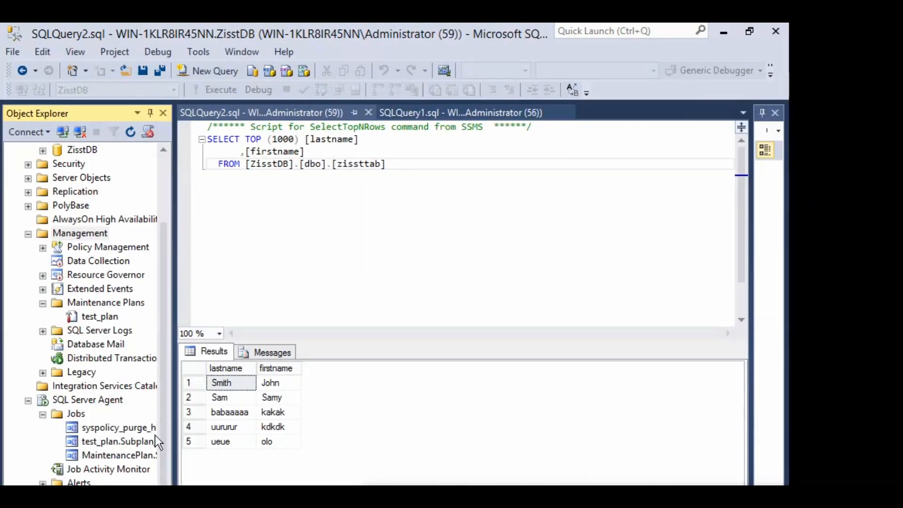
# Start a backup of the ZisstDB database from its Tasks menu in Object Explorer
pyautogui.click(75, 413)
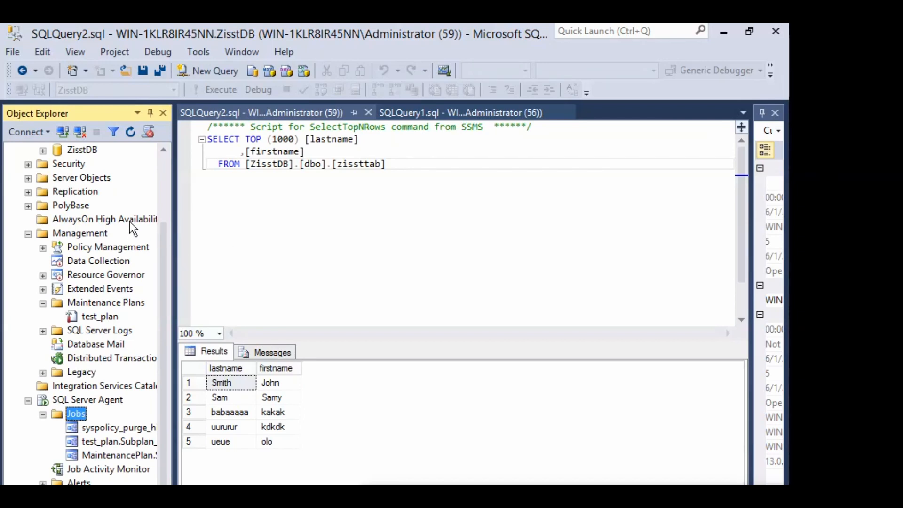
pyautogui.moveTo(165, 235); pyautogui.dragTo(166, 189)
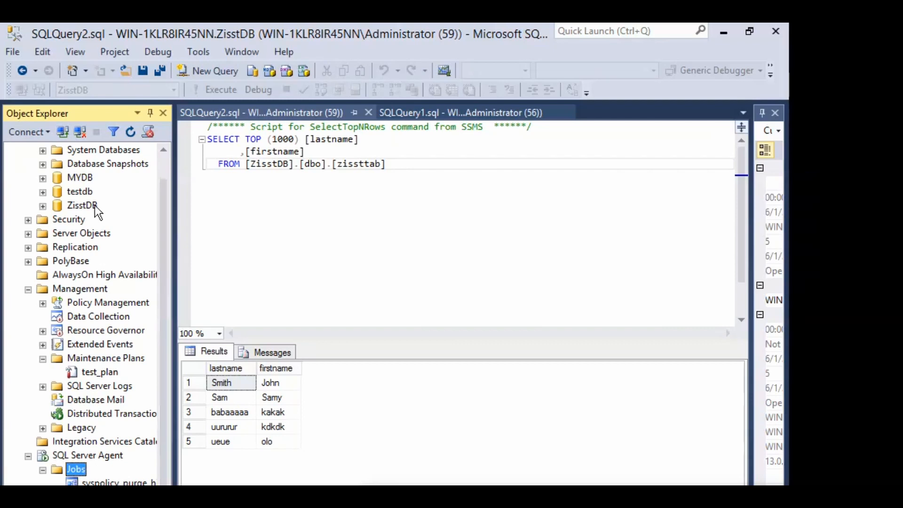
pyautogui.click(79, 206)
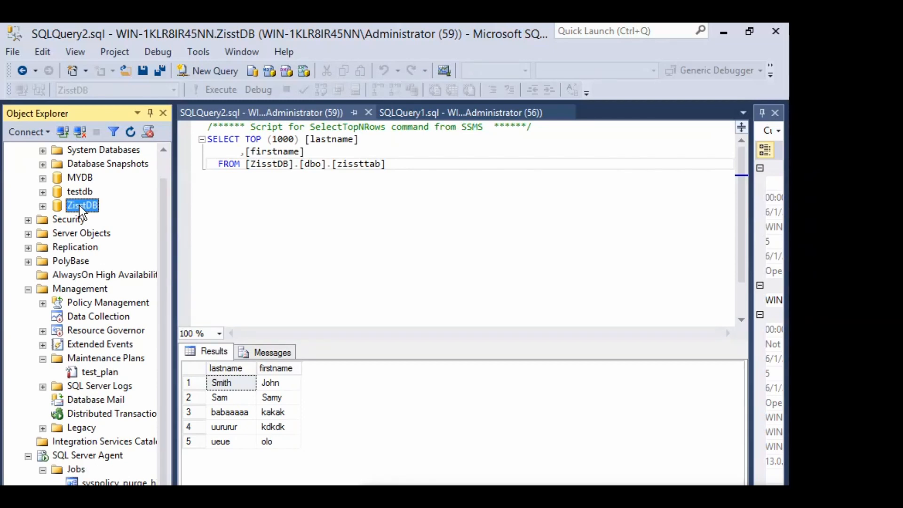
pyautogui.rightClick(79, 205)
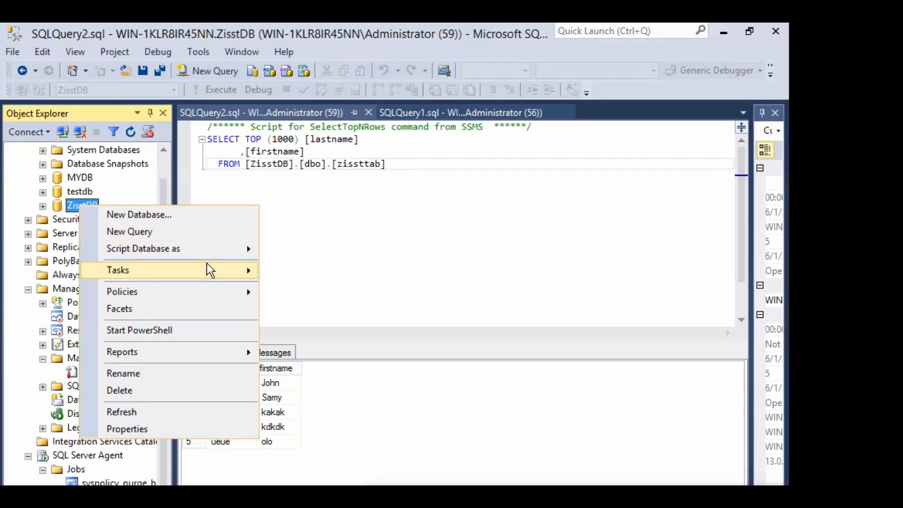
pyautogui.moveTo(209, 264)
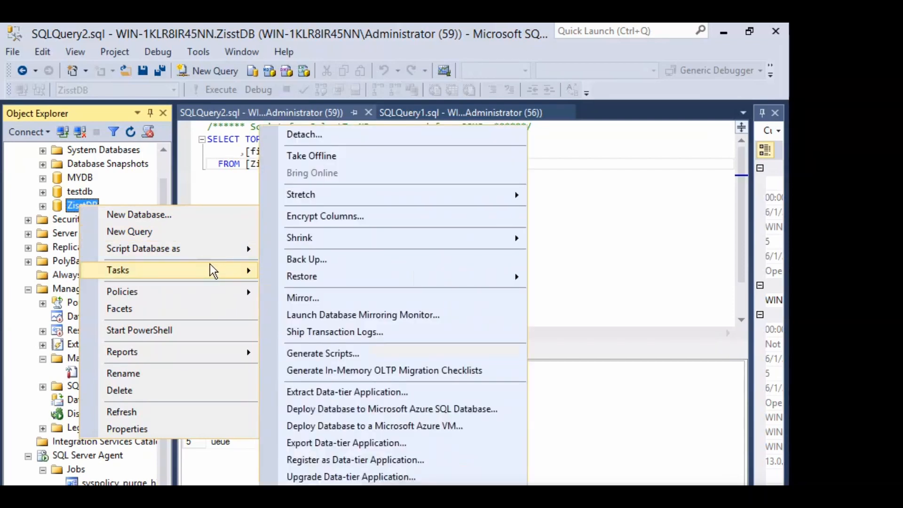
pyautogui.click(293, 260)
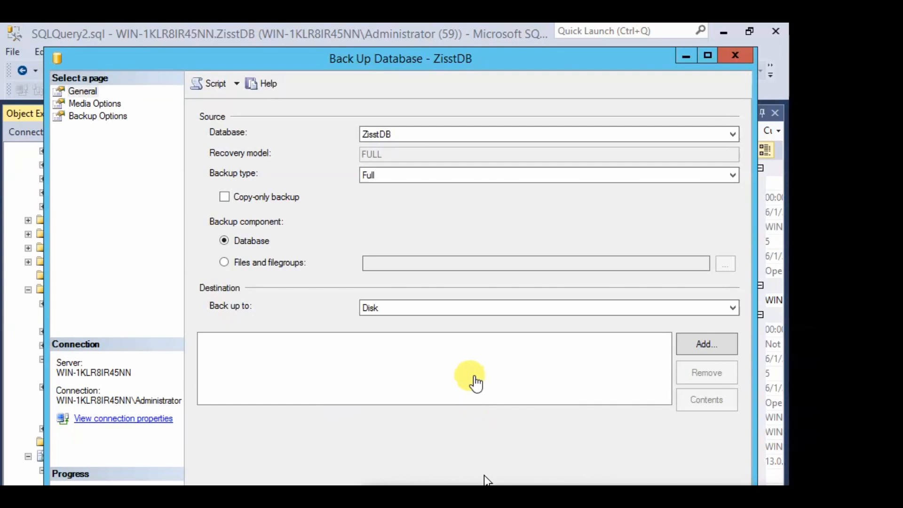
# Add ZisstDB_job_06012021.bak in the MSSQL Backup folder as the backup destination file
pyautogui.click(695, 344)
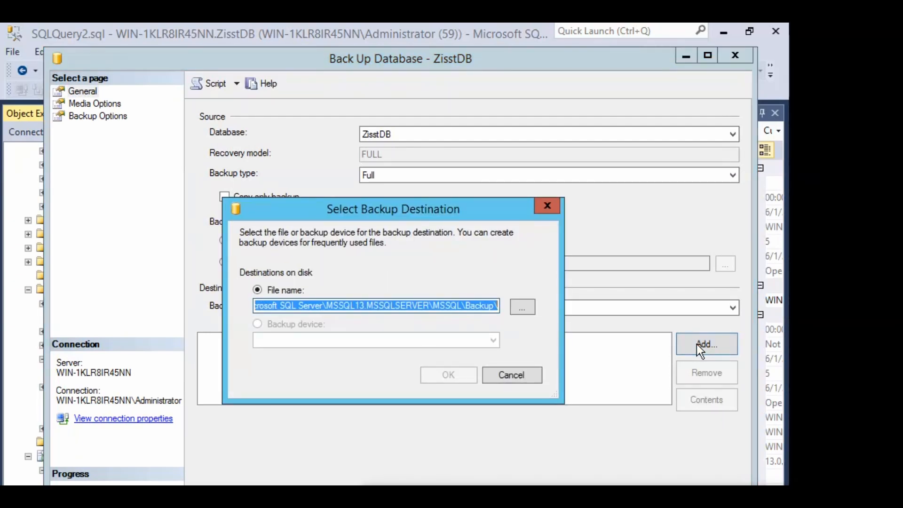
pyautogui.click(463, 308)
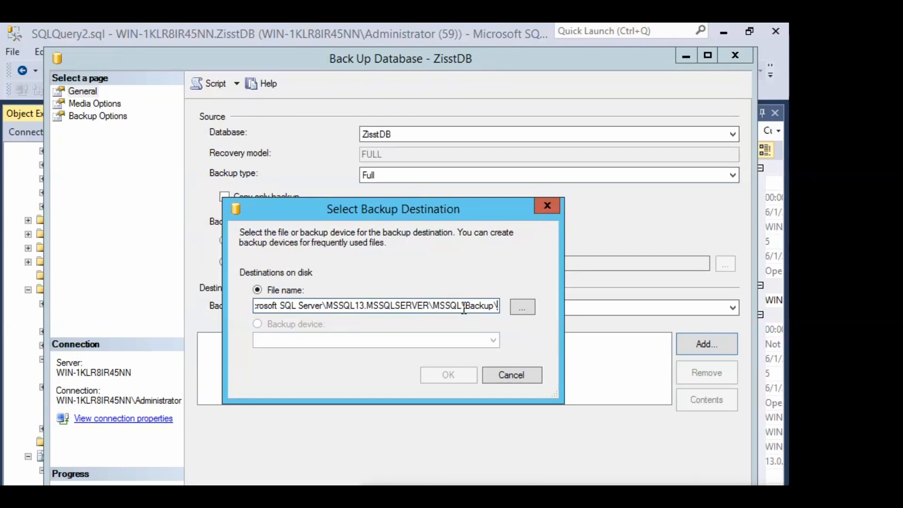
pyautogui.write('Zisst')
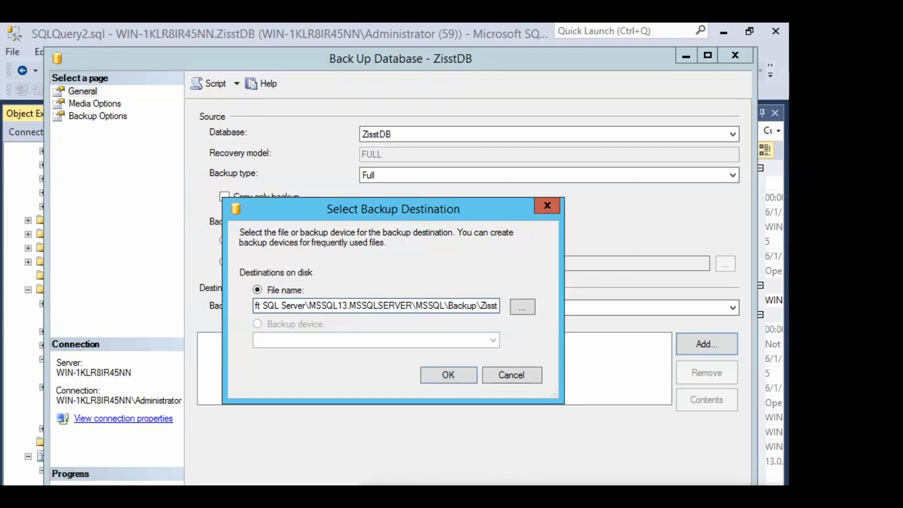
pyautogui.write('DB')
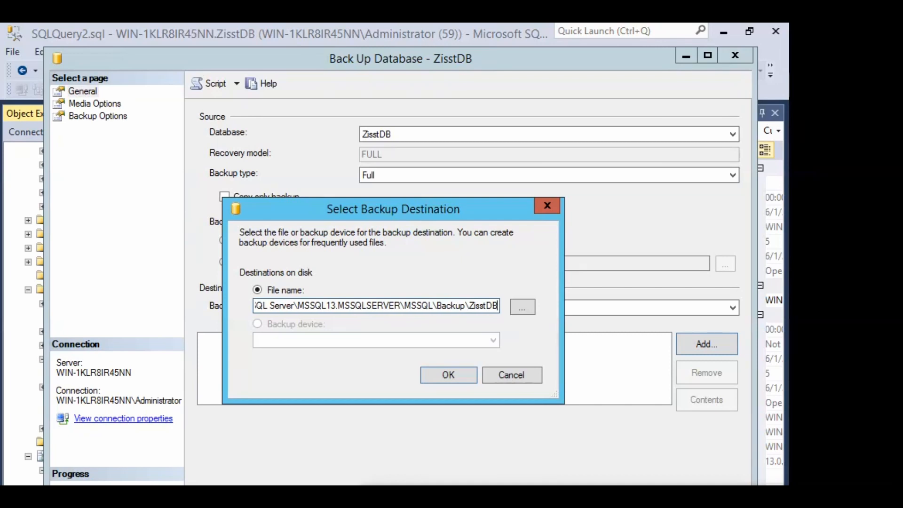
pyautogui.write('_')
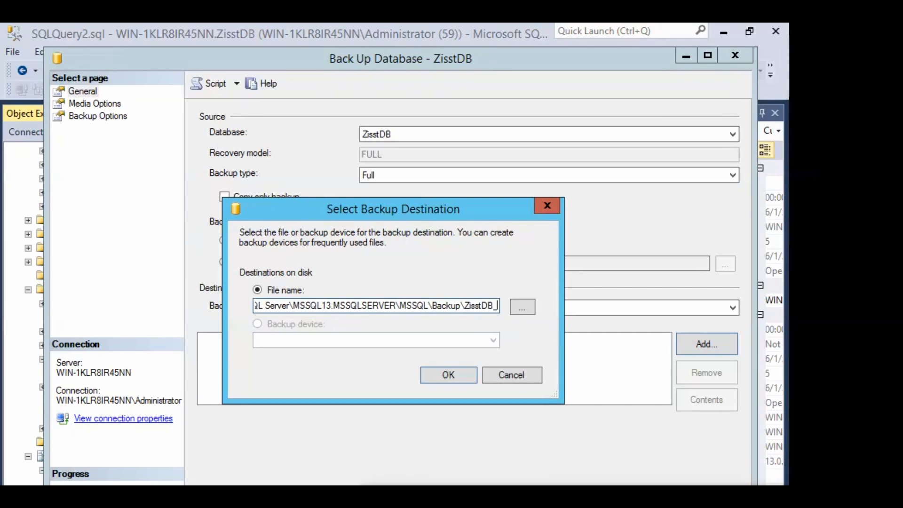
pyautogui.write('sd')
pyautogui.press('BackSpace')
pyautogui.press('BackSpace')
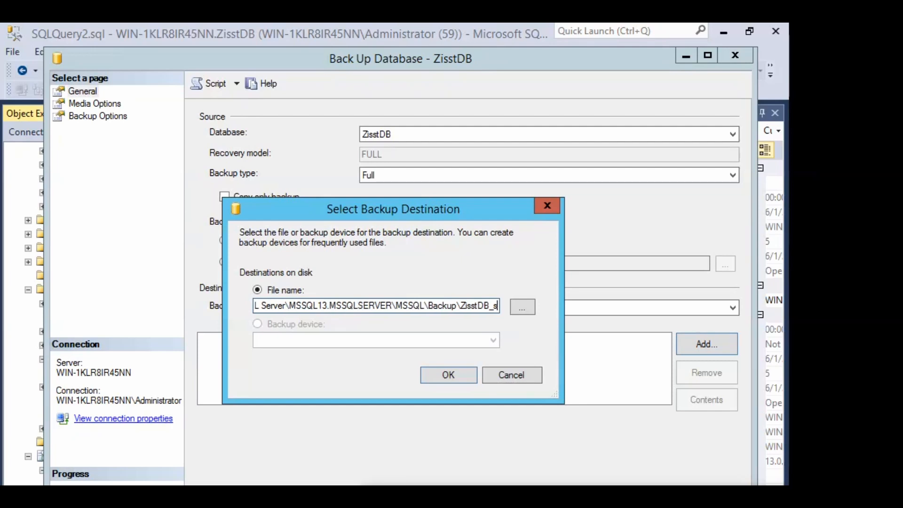
pyautogui.write('job')
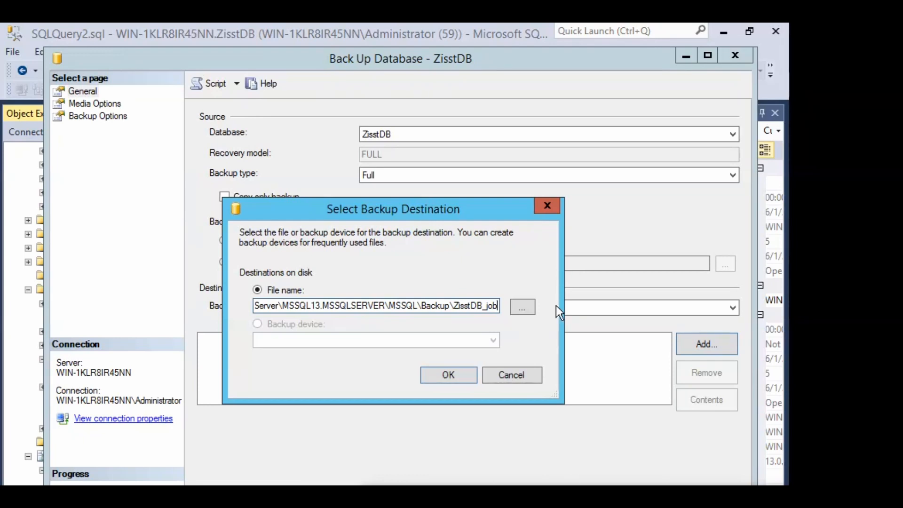
pyautogui.write('_')
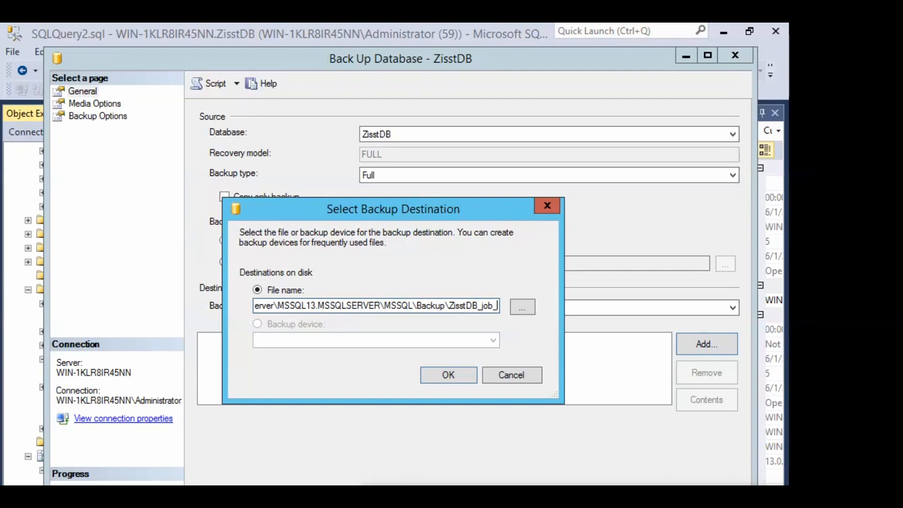
pyautogui.write('06012021')
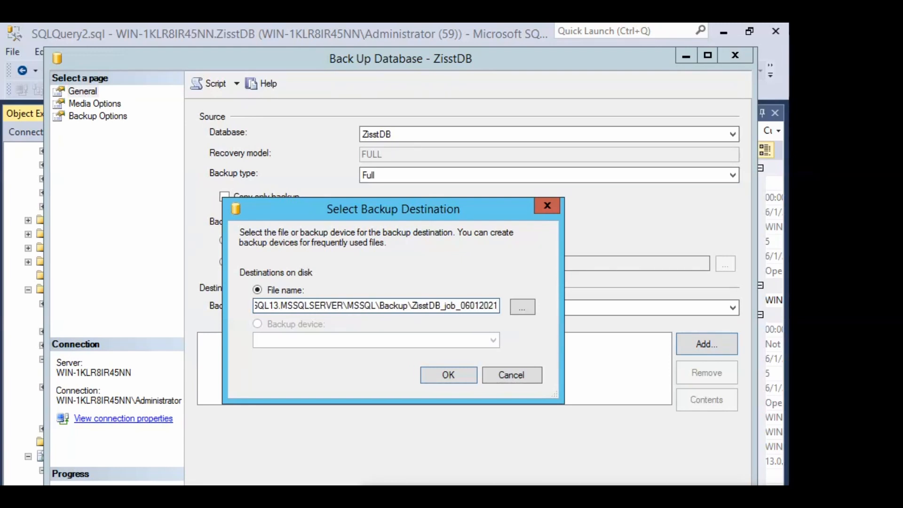
pyautogui.write('.bak')
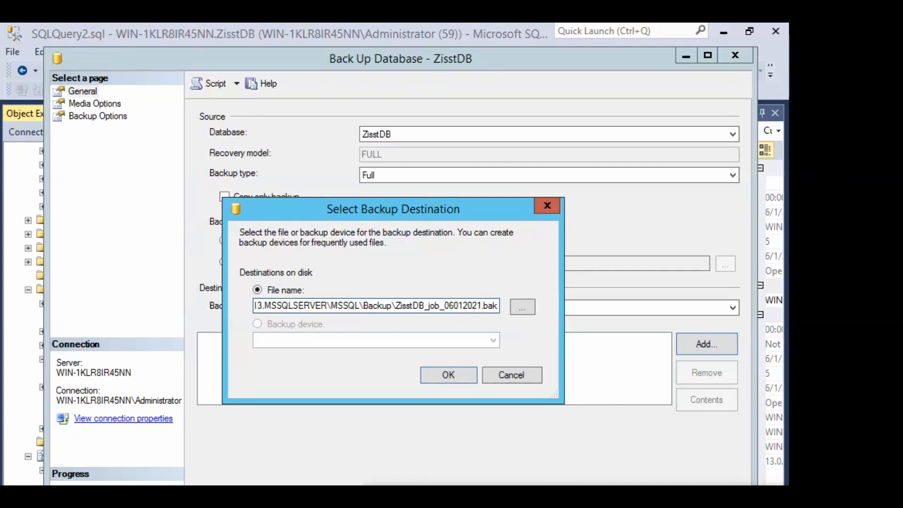
pyautogui.click(448, 375)
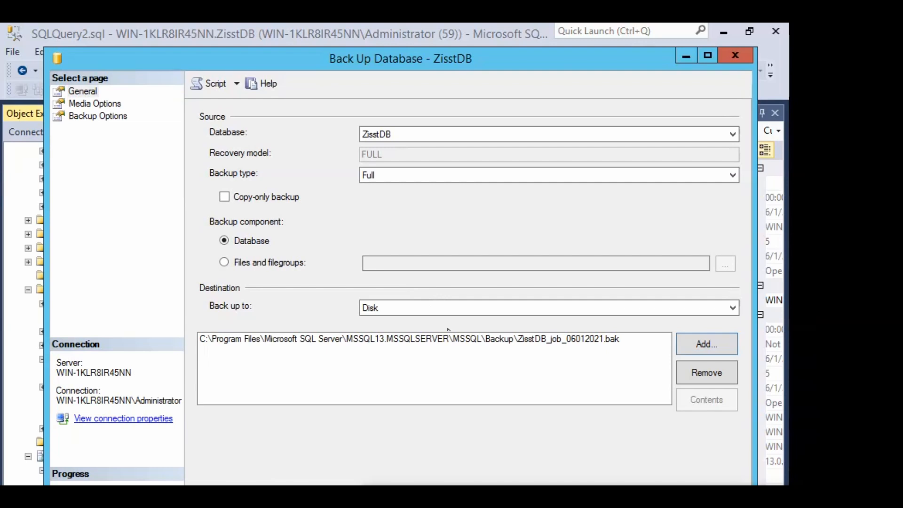
# Choose 'Overwrite all existing backup sets' and 'Compress backup' for the ZisstDB backup
pyautogui.click(120, 107)
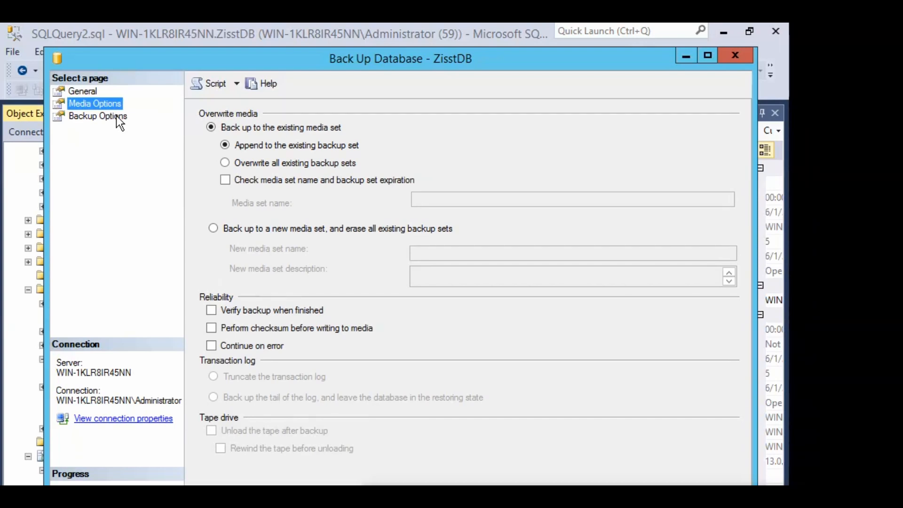
pyautogui.click(224, 162)
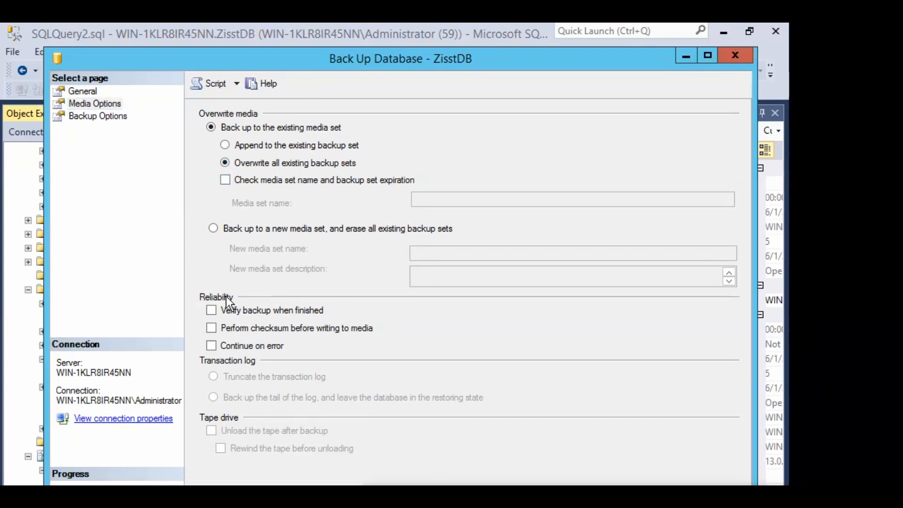
pyautogui.click(124, 120)
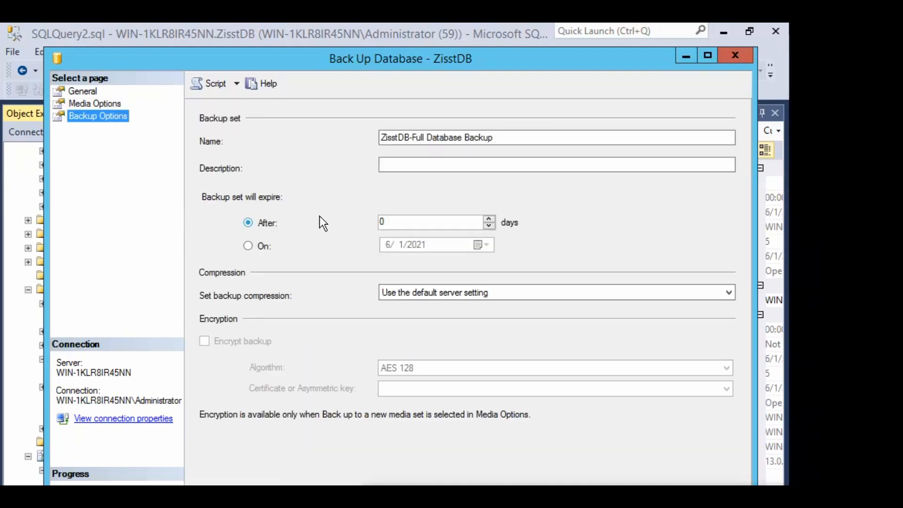
pyautogui.click(490, 292)
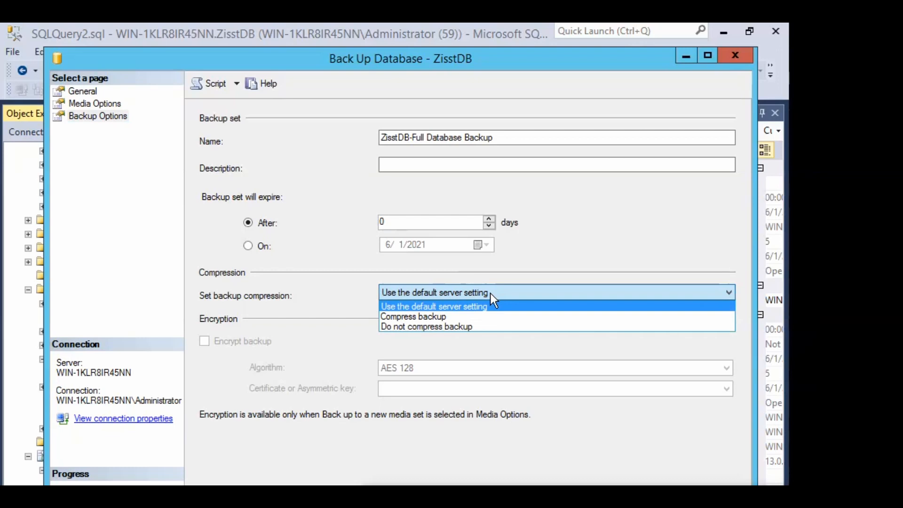
pyautogui.click(455, 315)
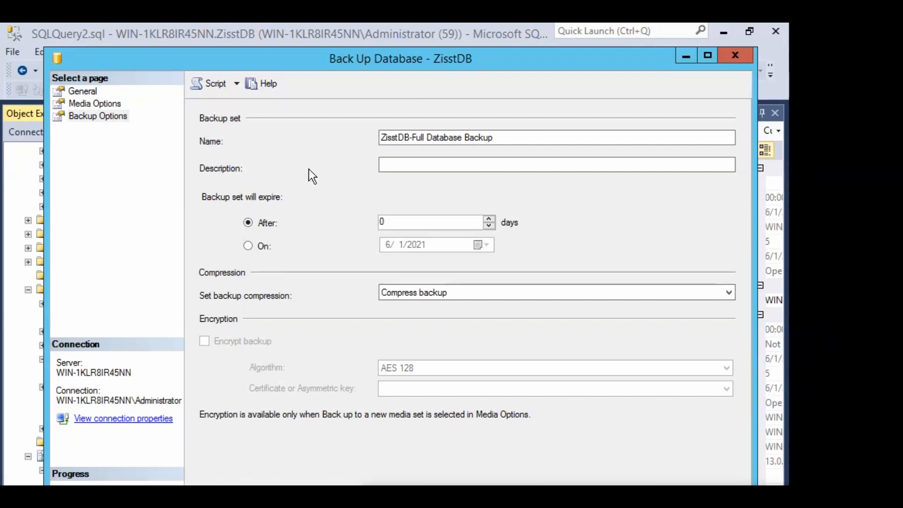
# Script the ZisstDB backup to a new query window, then cancel the Back Up Database dialog
pyautogui.click(214, 90)
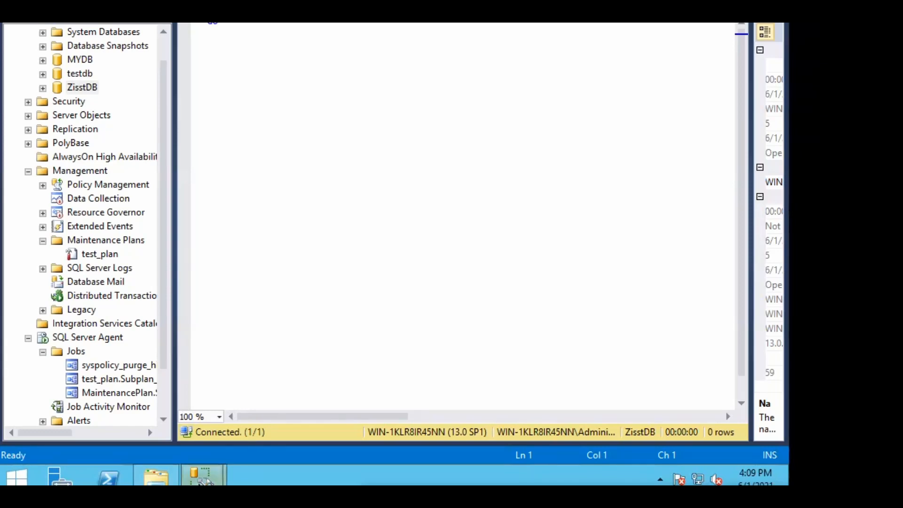
pyautogui.moveTo(207, 481)
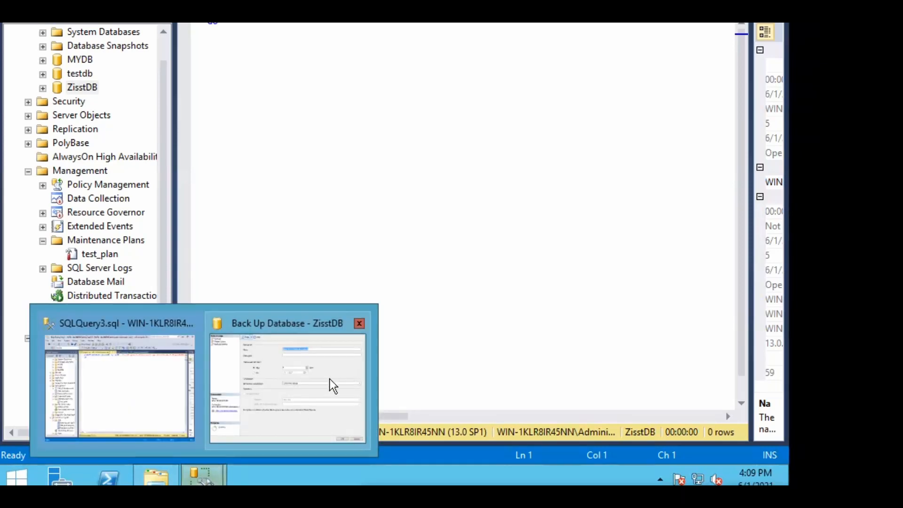
pyautogui.click(330, 379)
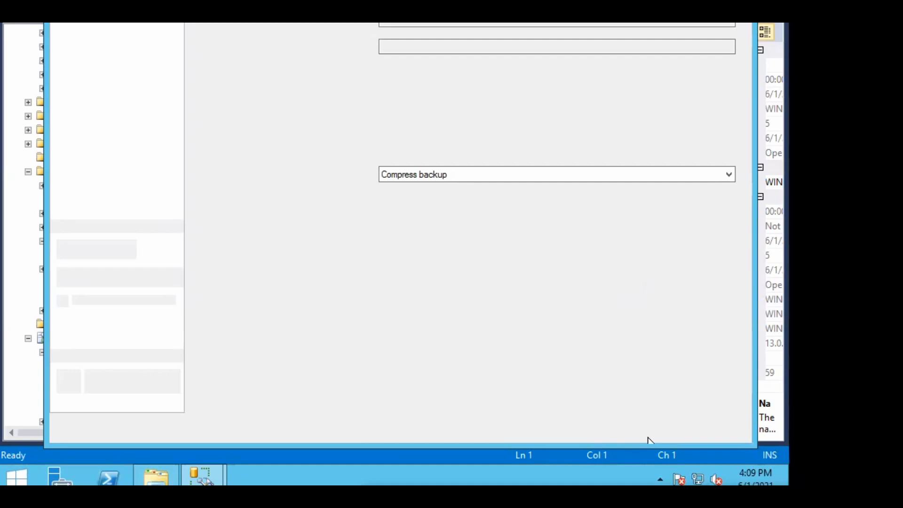
pyautogui.click(694, 428)
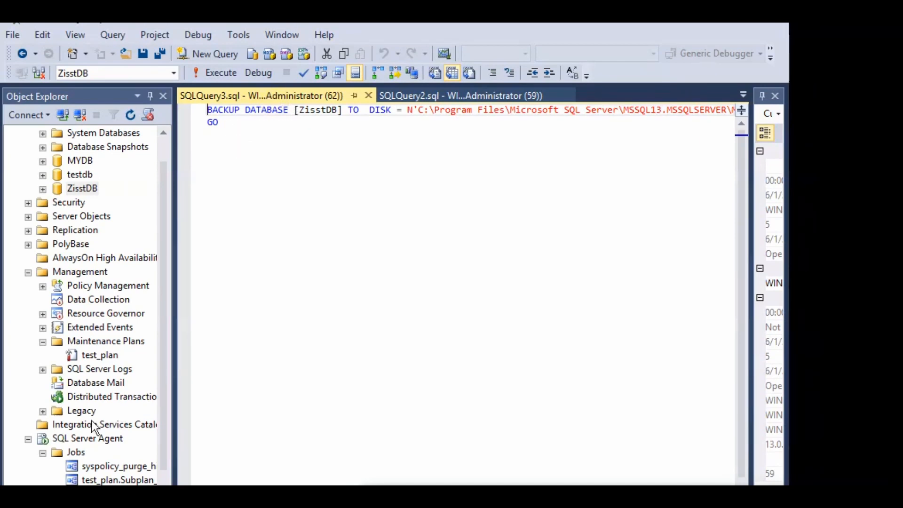
# Create a new job named backup_job, described 'backup_job using script', and show its Steps page
pyautogui.rightClick(74, 453)
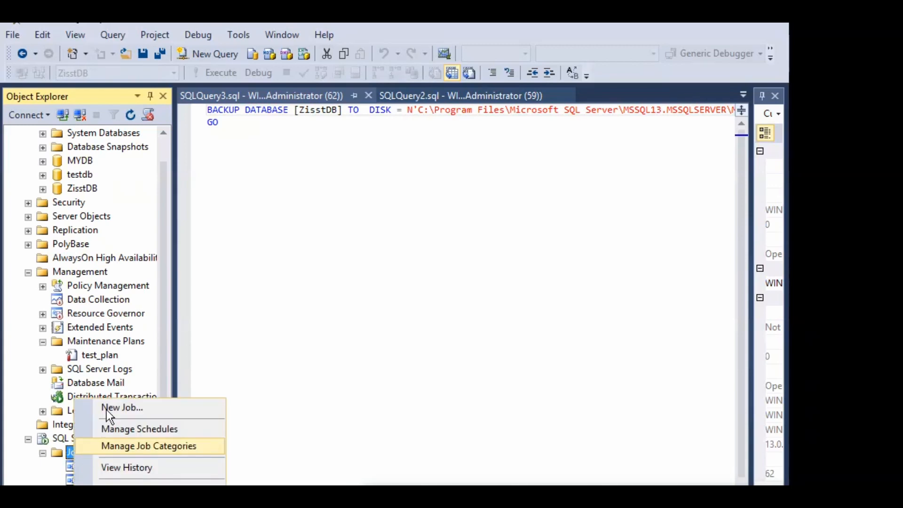
pyautogui.click(107, 409)
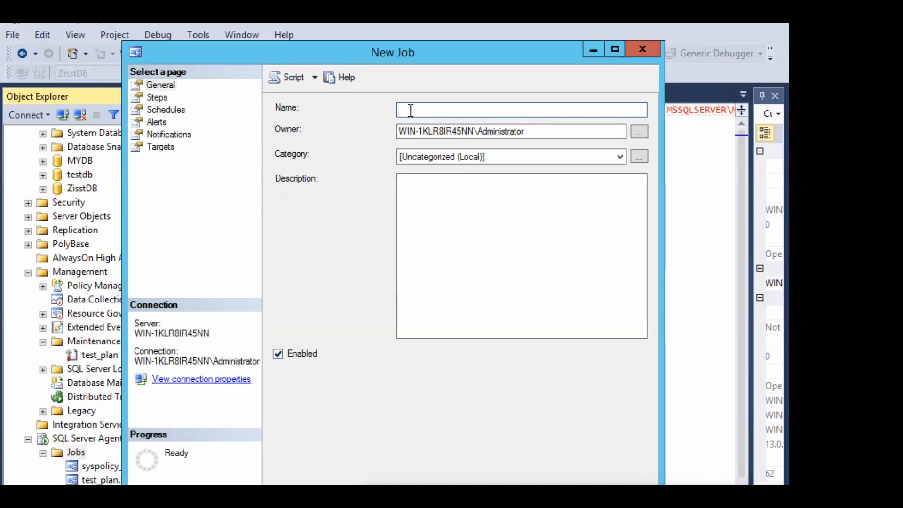
pyautogui.write('backup_job')
pyautogui.click(447, 214)
pyautogui.moveTo(451, 108); pyautogui.dragTo(387, 109)
pyautogui.hotkey('ctrl', 'c')
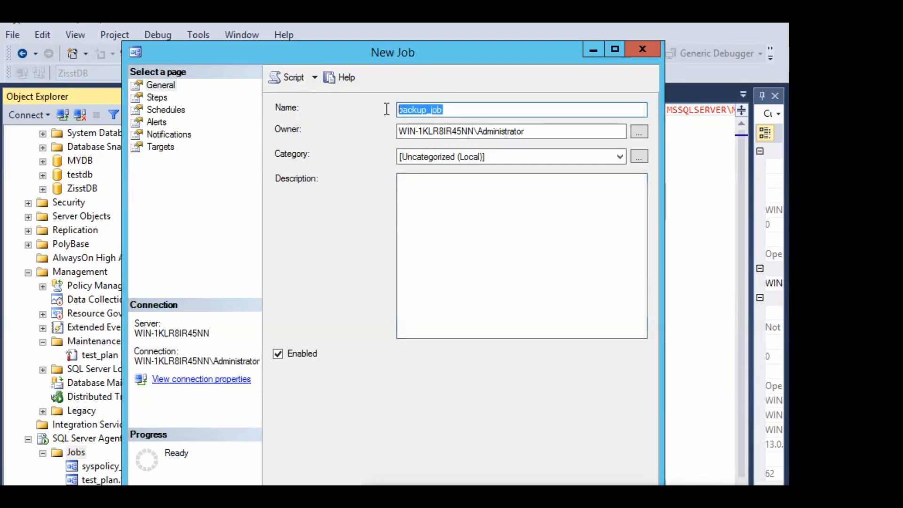
pyautogui.click(455, 220)
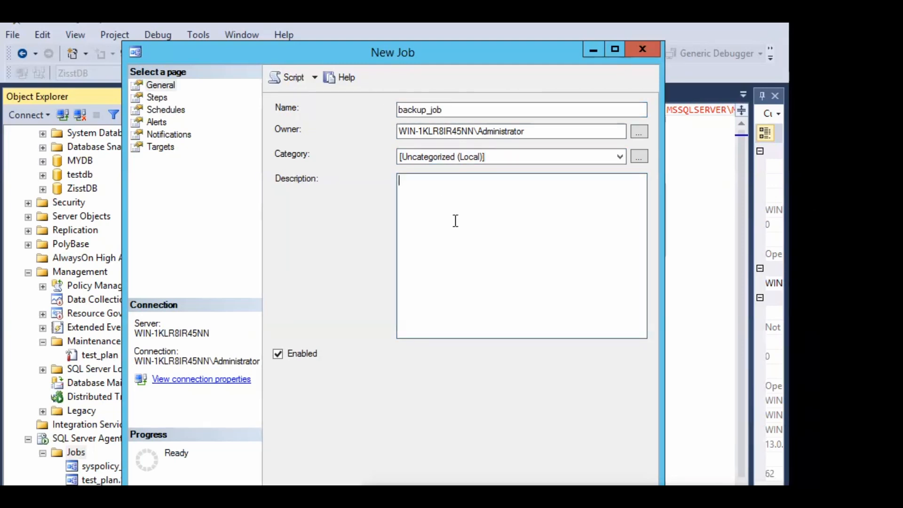
pyautogui.hotkey('ctrl', 'v')
pyautogui.write('using script')
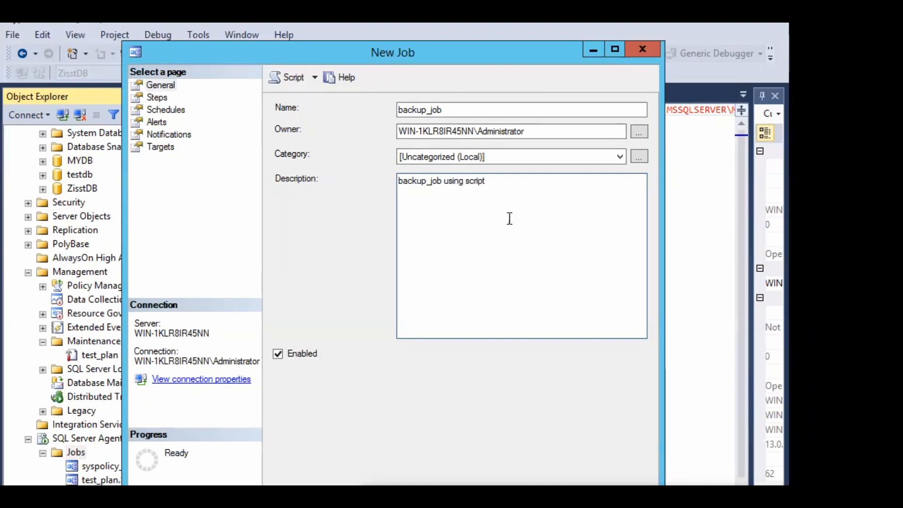
pyautogui.click(166, 99)
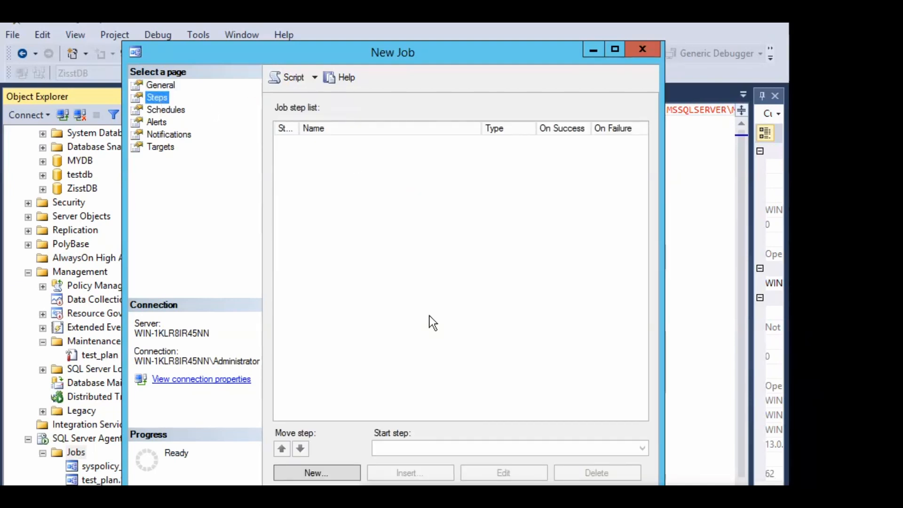
pyautogui.click(344, 470)
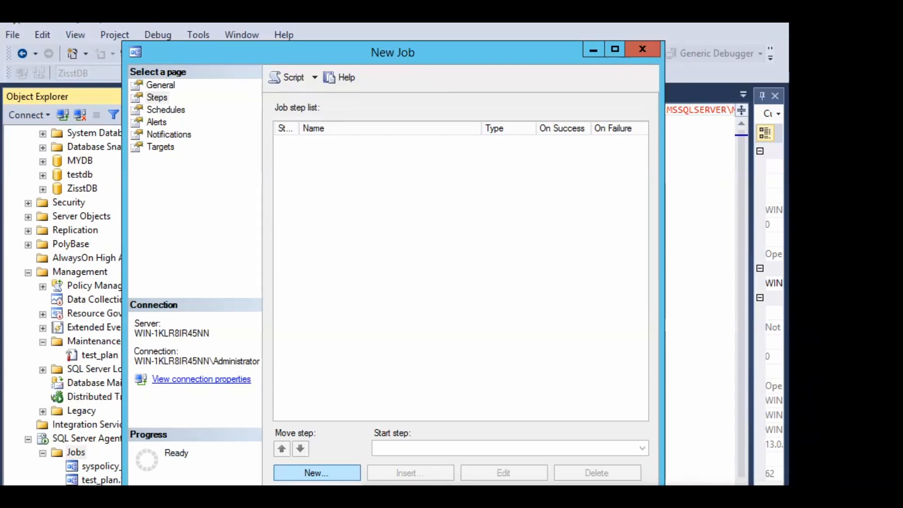
# Add a new job step and name it exec_backup_script
pyautogui.click(348, 478)
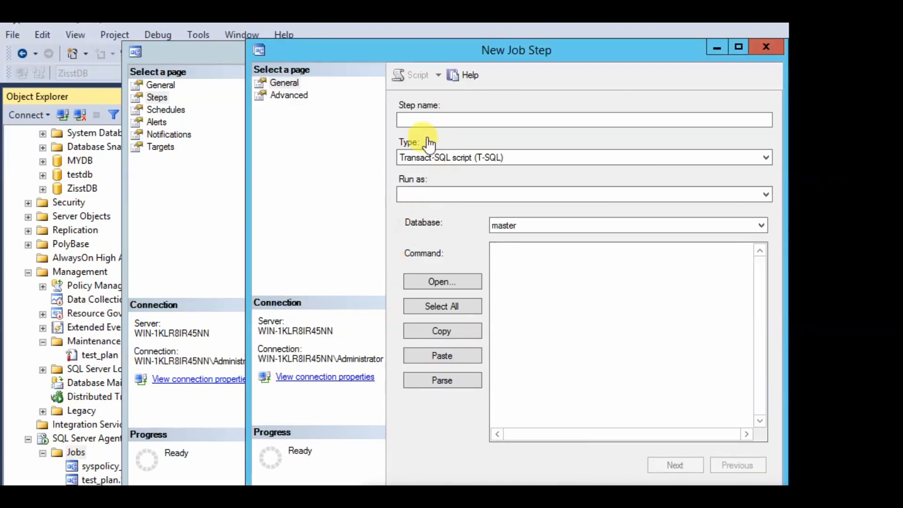
pyautogui.click(411, 122)
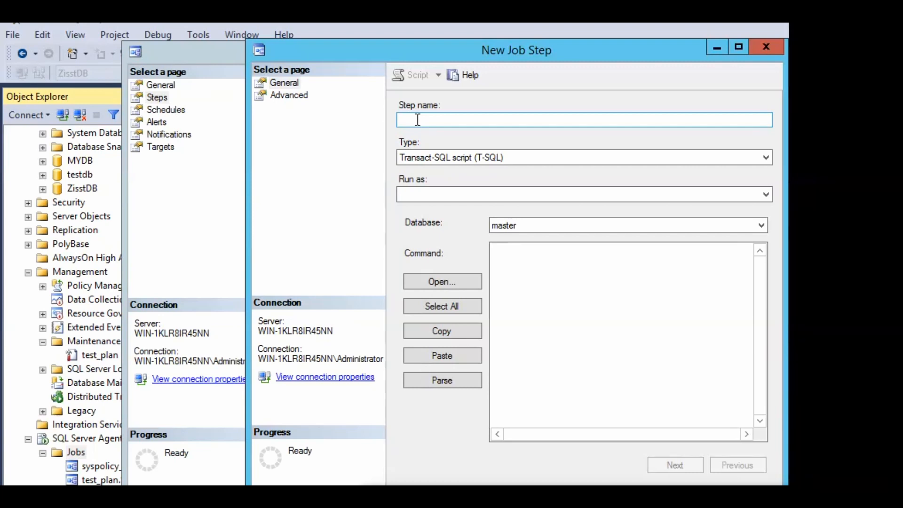
pyautogui.hotkey('alt', 'p')
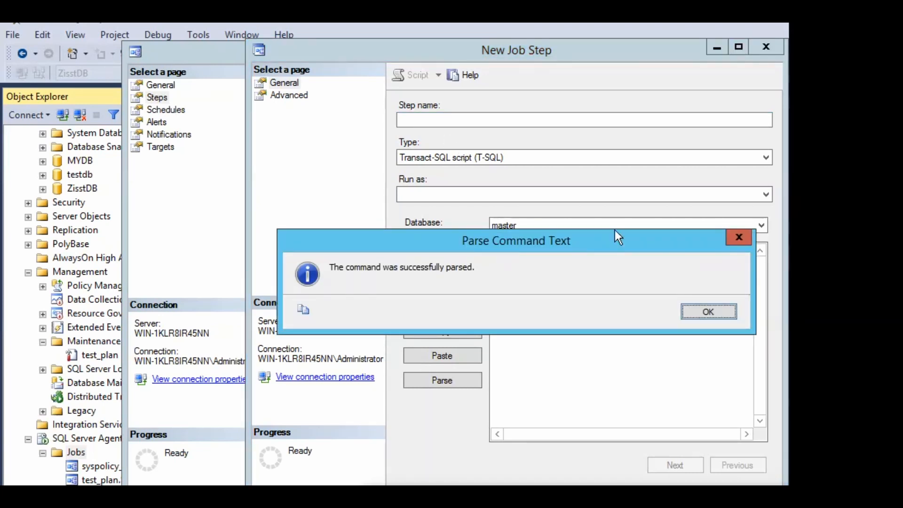
pyautogui.click(707, 312)
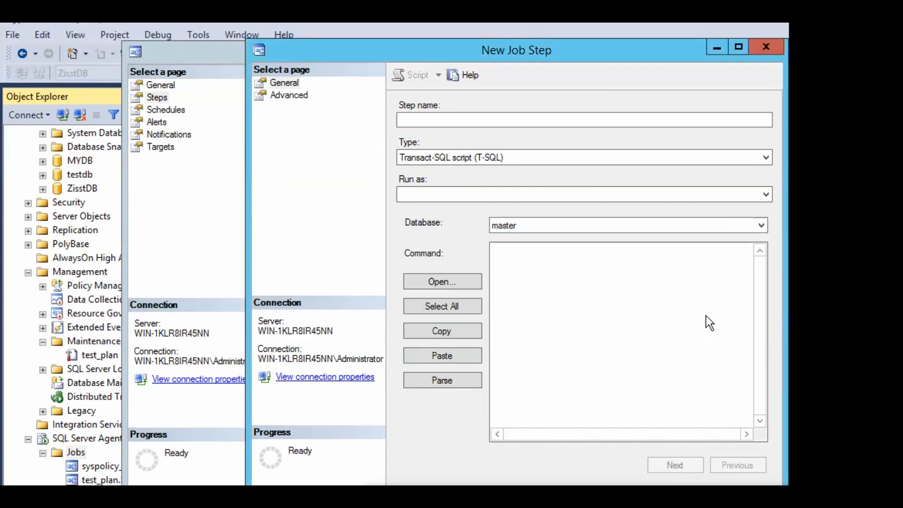
pyautogui.click(428, 120)
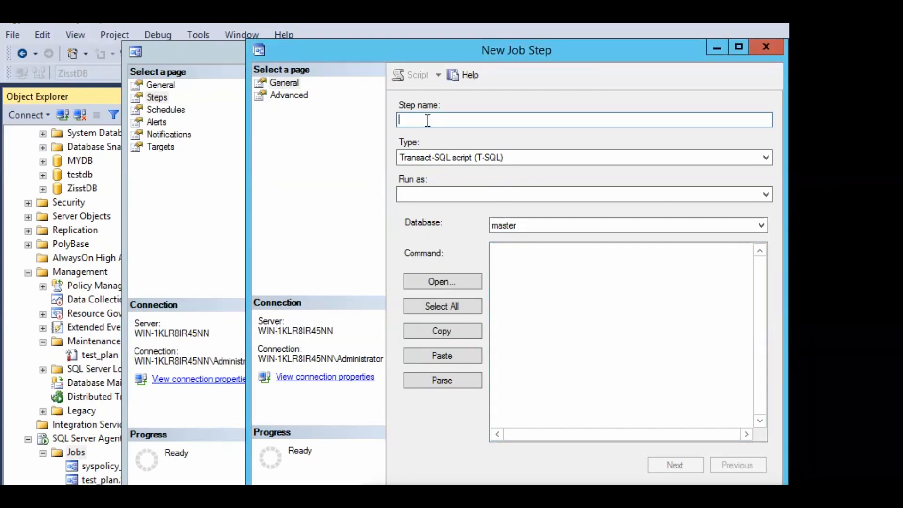
pyautogui.write('ee')
pyautogui.press('BackSpace')
pyautogui.write('ec_')
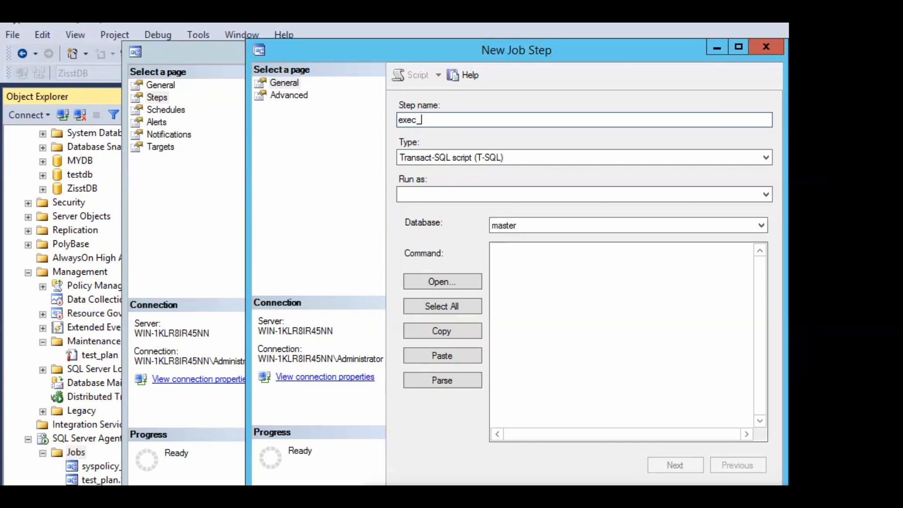
pyautogui.write('backup_script')
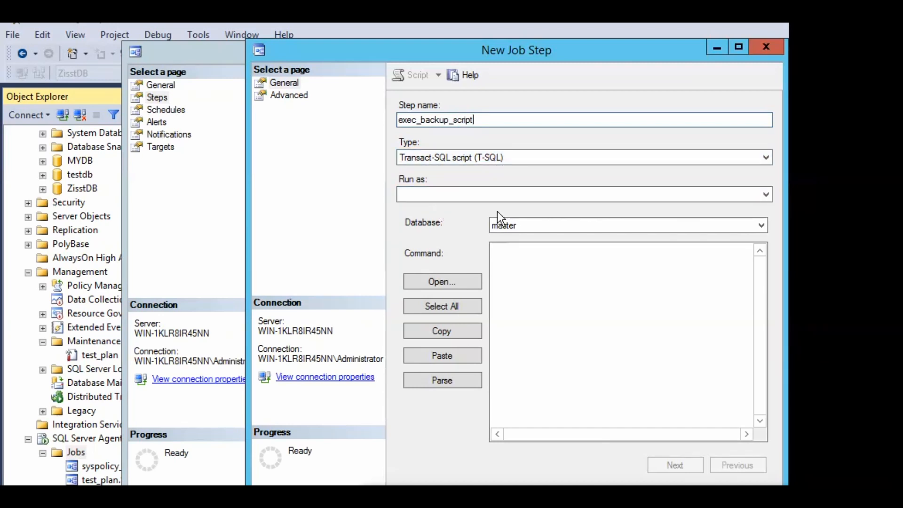
# Copy the entire ZisstDB BACKUP DATABASE script from the query window
pyautogui.click(613, 282)
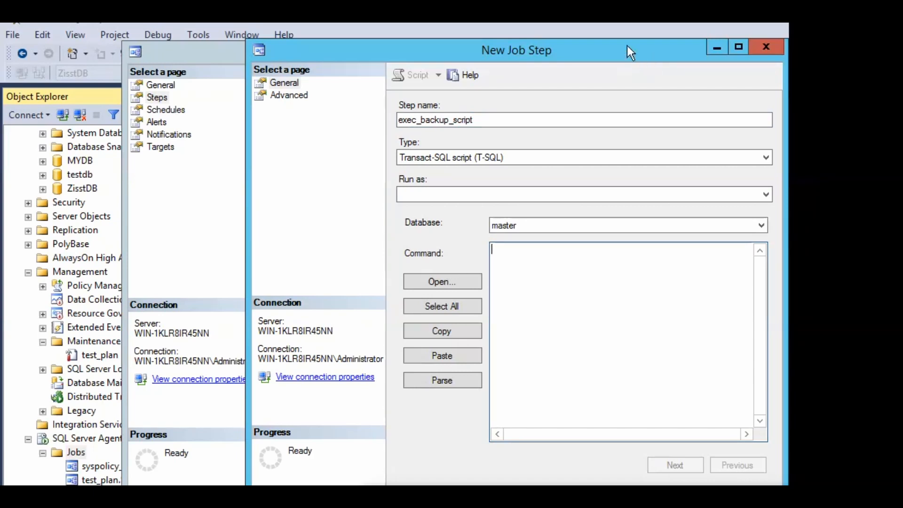
pyautogui.moveTo(627, 46); pyautogui.dragTo(469, 60)
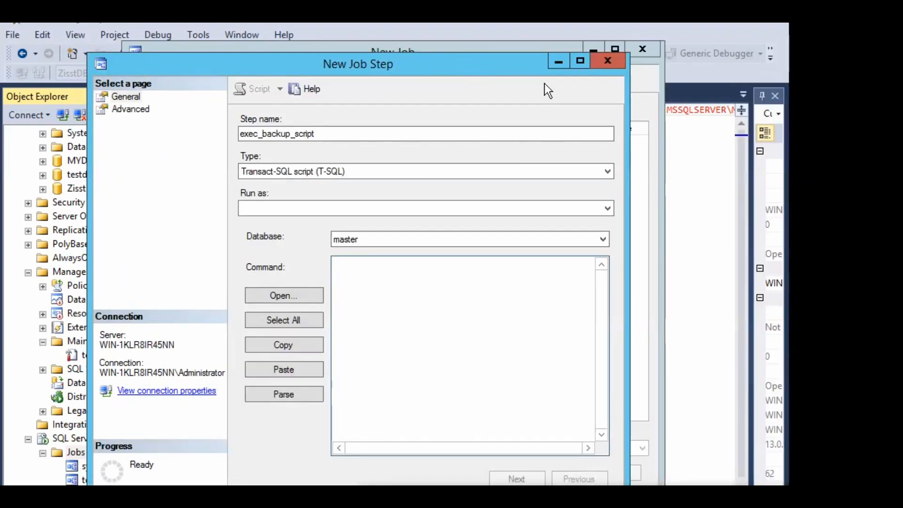
pyautogui.click(709, 195)
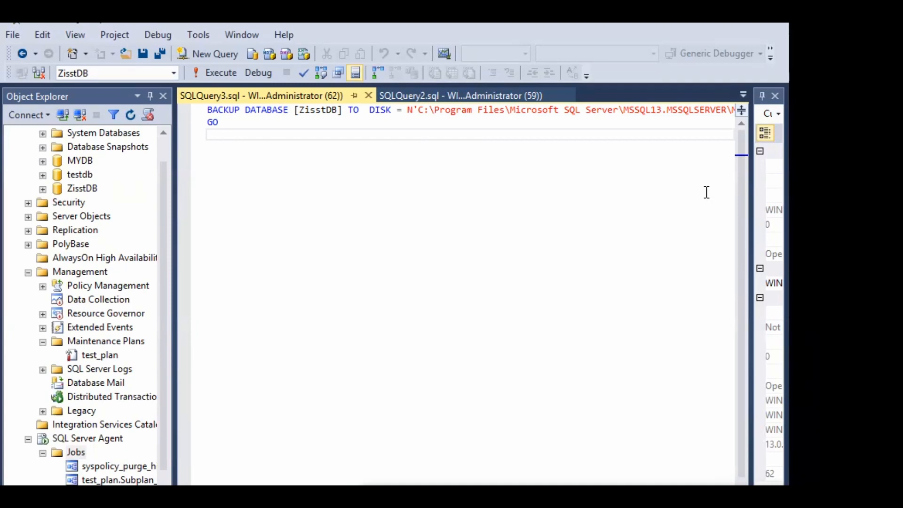
pyautogui.hotkey('ctrl', 'a')
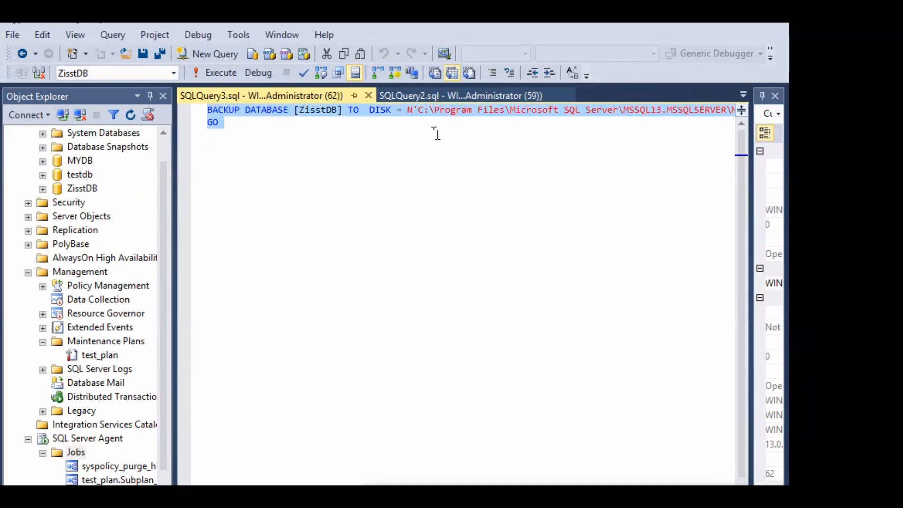
pyautogui.hotkey('ctrl', 'c')
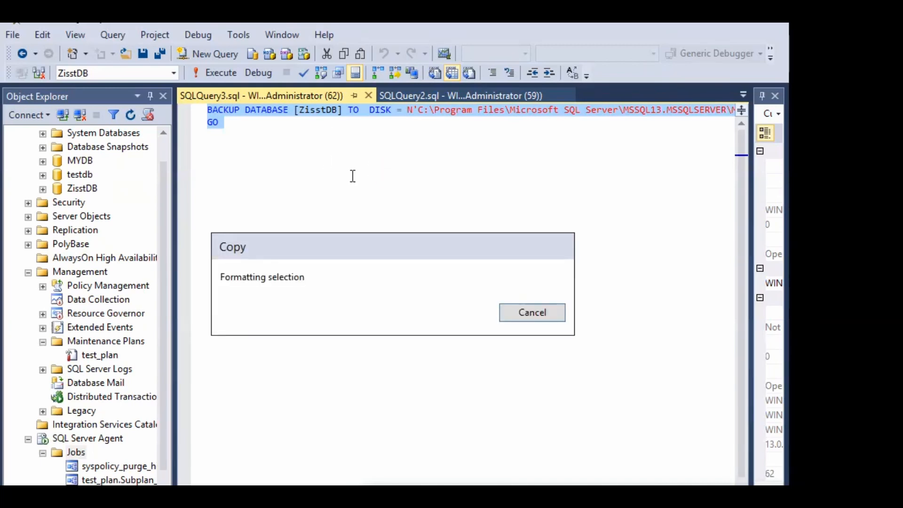
pyautogui.click(533, 313)
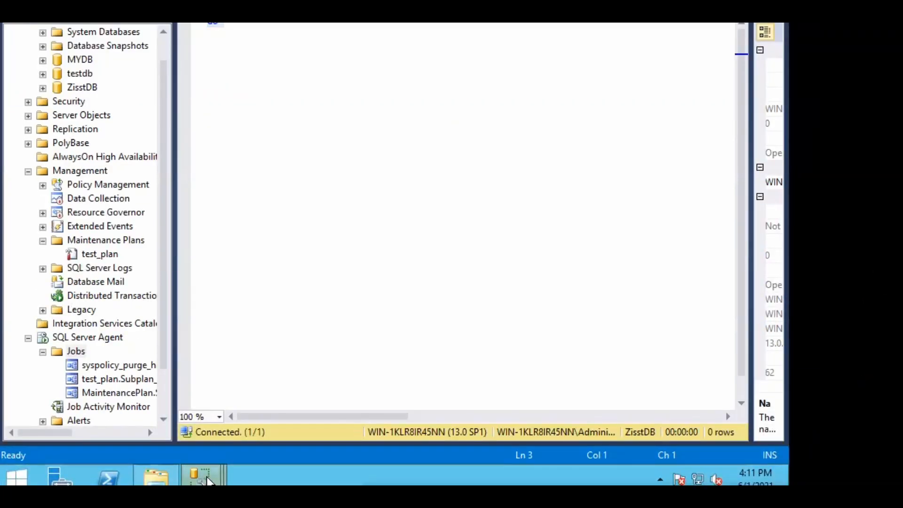
# Paste the backup script as the step command and parse it successfully
pyautogui.moveTo(221, 478)
pyautogui.click(426, 394)
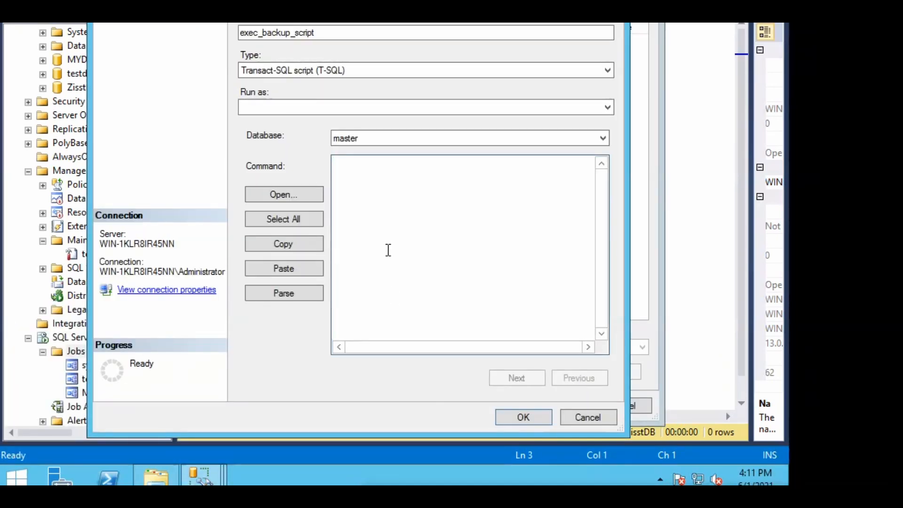
pyautogui.hotkey('ctrl', 'v')
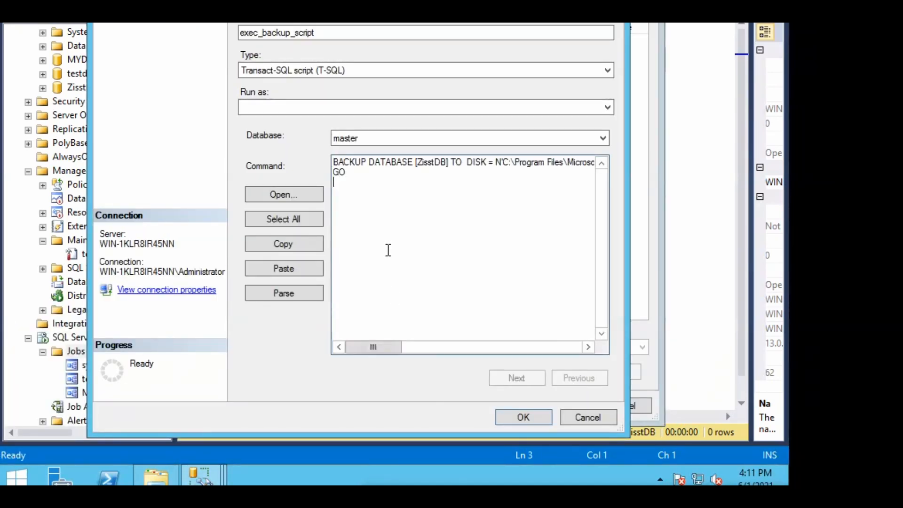
pyautogui.click(299, 220)
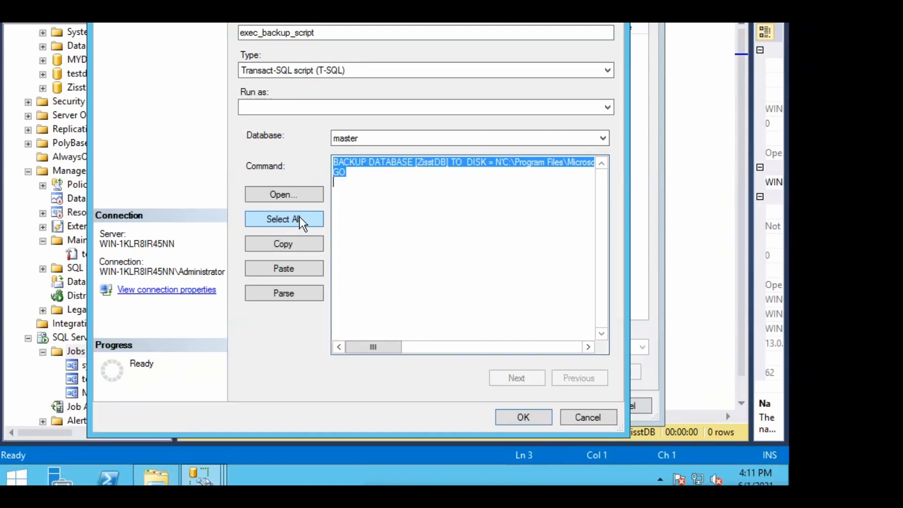
pyautogui.click(299, 299)
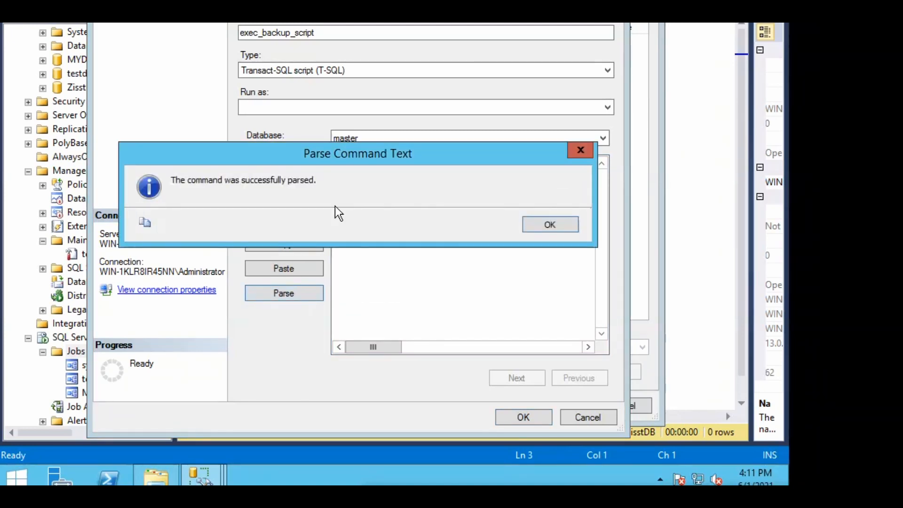
pyautogui.click(545, 227)
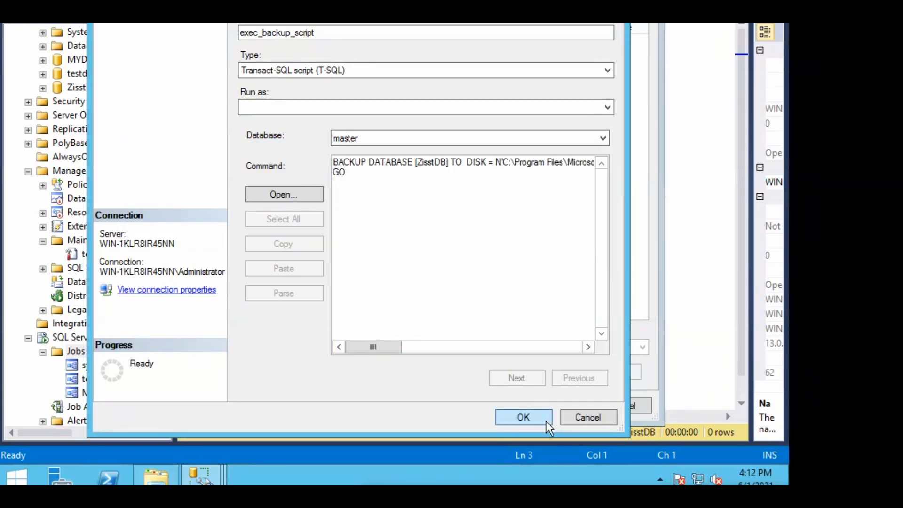
# Save the exec_backup_script step, review the empty Schedules page, and create backup_job
pyautogui.click(547, 423)
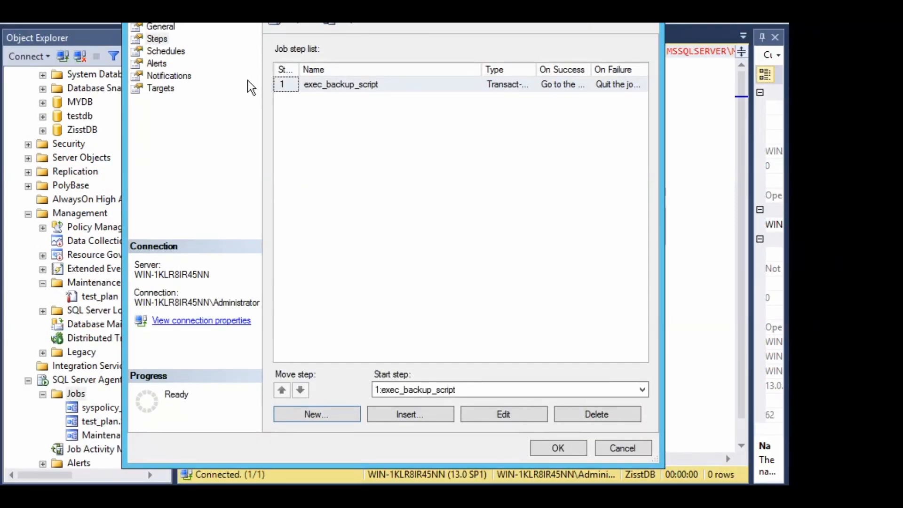
pyautogui.click(183, 51)
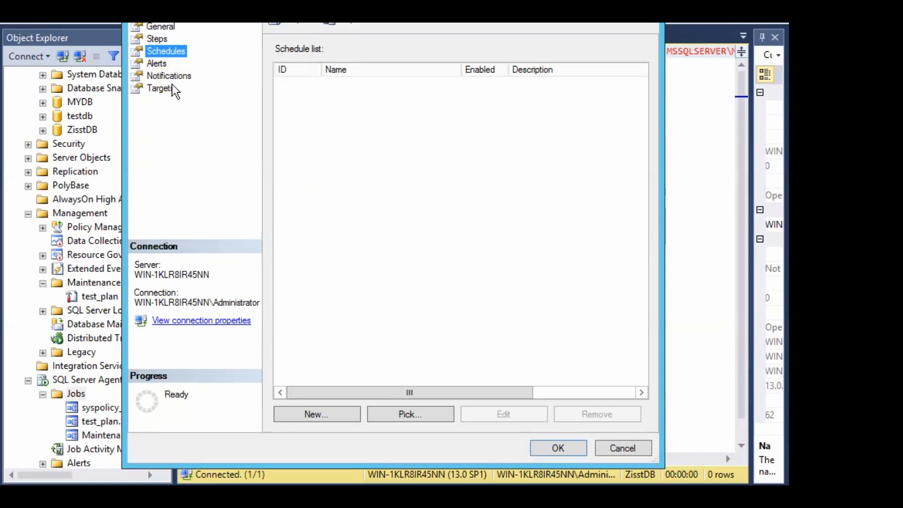
pyautogui.click(574, 454)
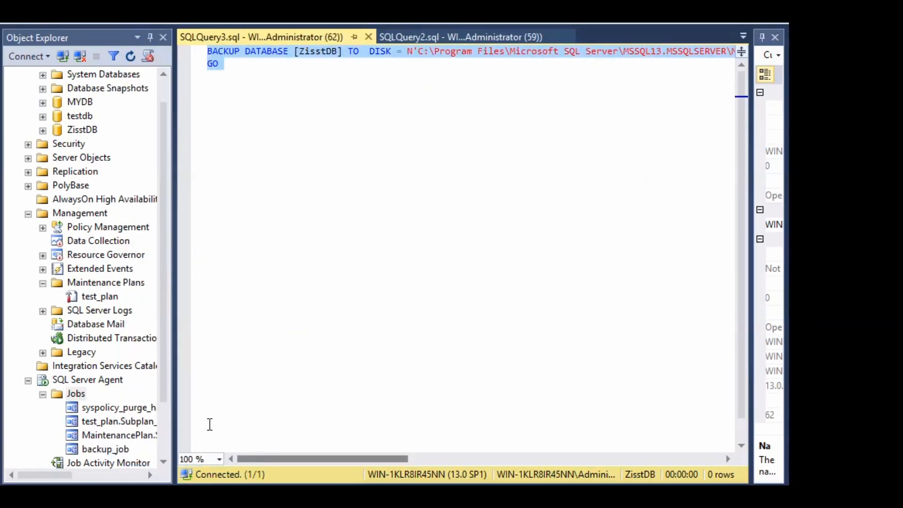
# Refresh the Jobs folder, start backup_job, and close the 2-of-2 successful results dialog
pyautogui.click(77, 395)
pyautogui.rightClick(78, 399)
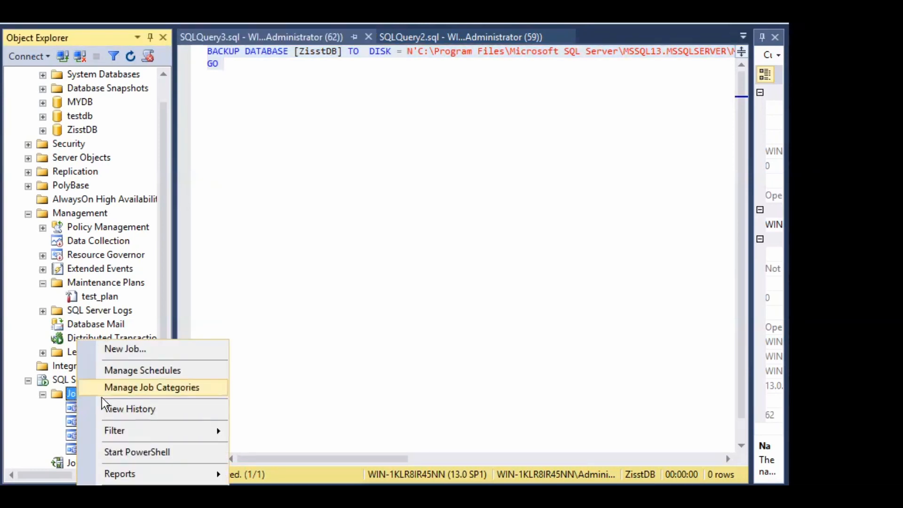
pyautogui.click(121, 496)
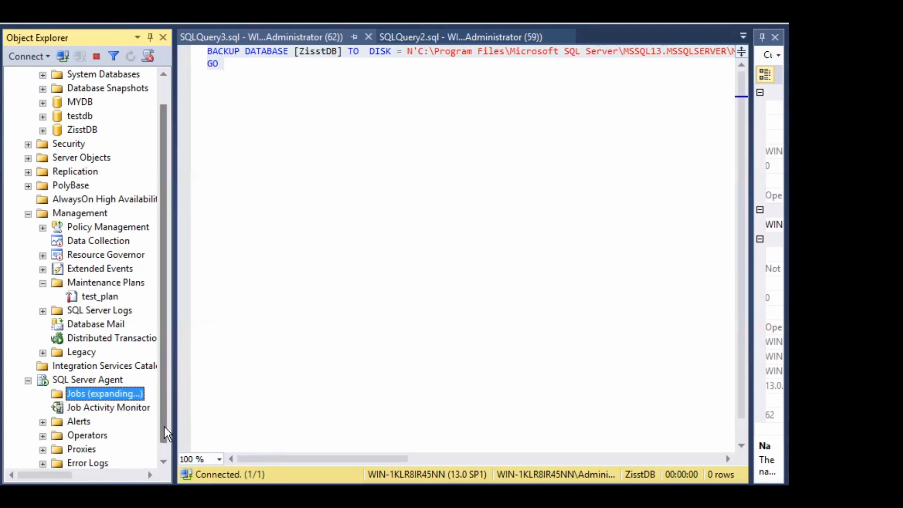
pyautogui.moveTo(164, 427); pyautogui.dragTo(166, 451)
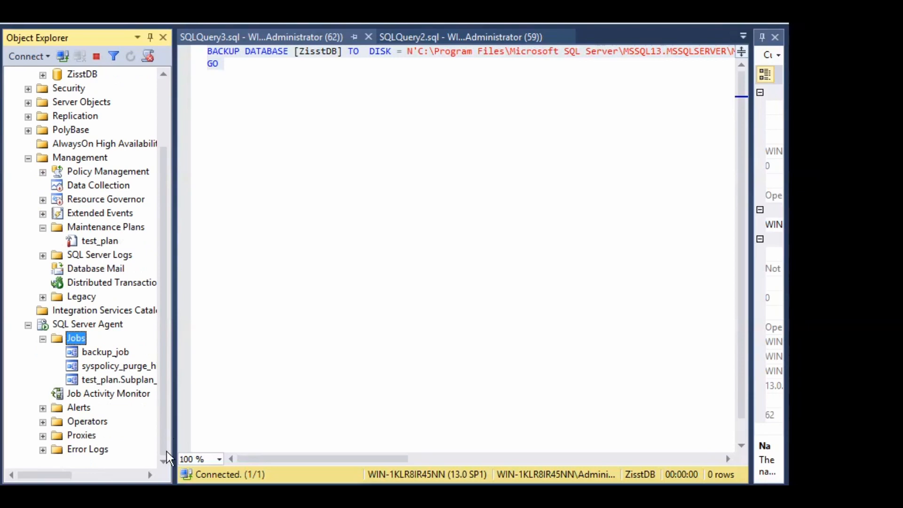
pyautogui.click(112, 353)
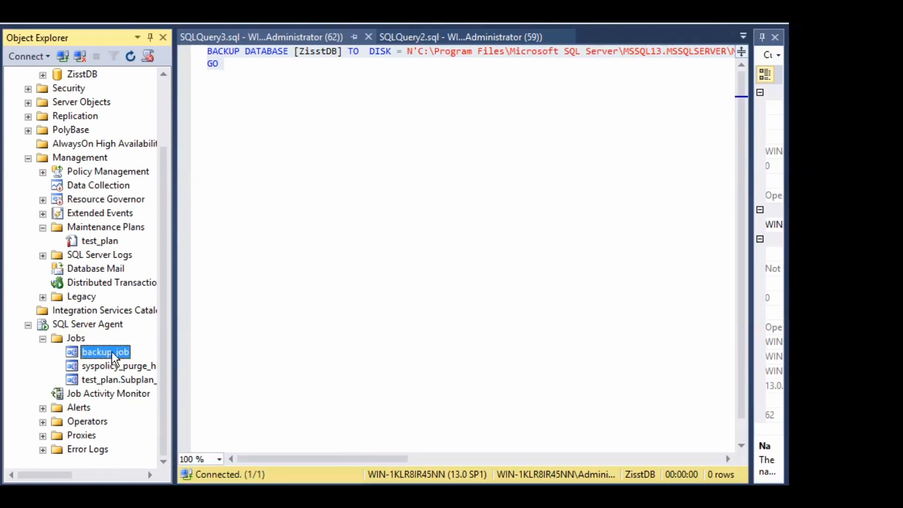
pyautogui.rightClick(118, 360)
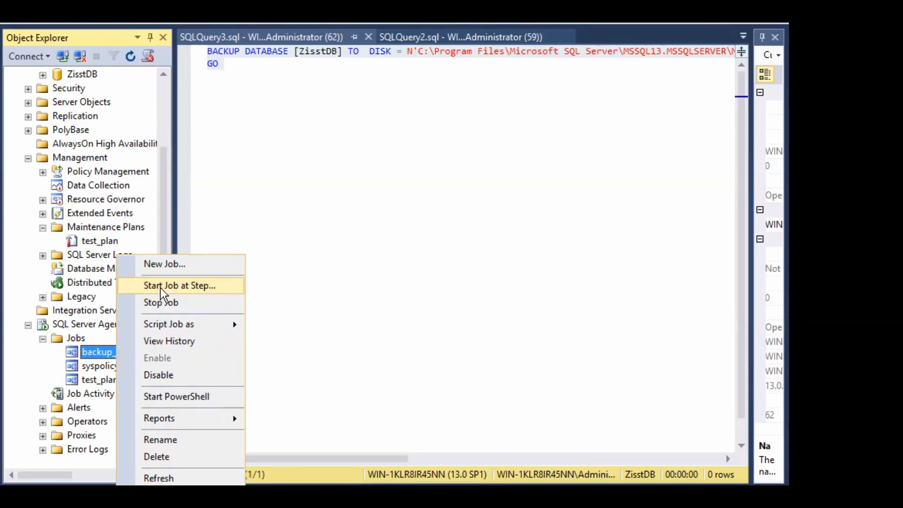
pyautogui.click(186, 285)
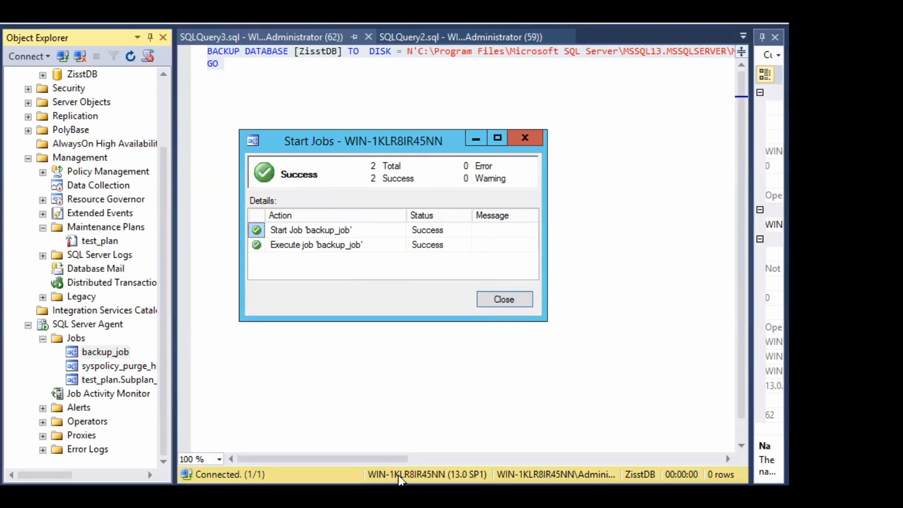
pyautogui.click(502, 300)
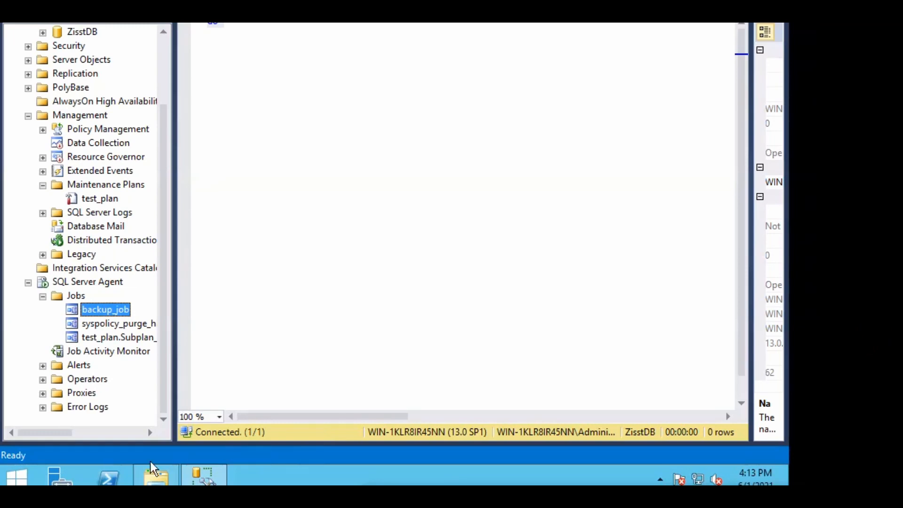
# Confirm the 429 KB ZisstDB_job_06012021.bak in the Backup folder, then return to Management Studio
pyautogui.click(151, 478)
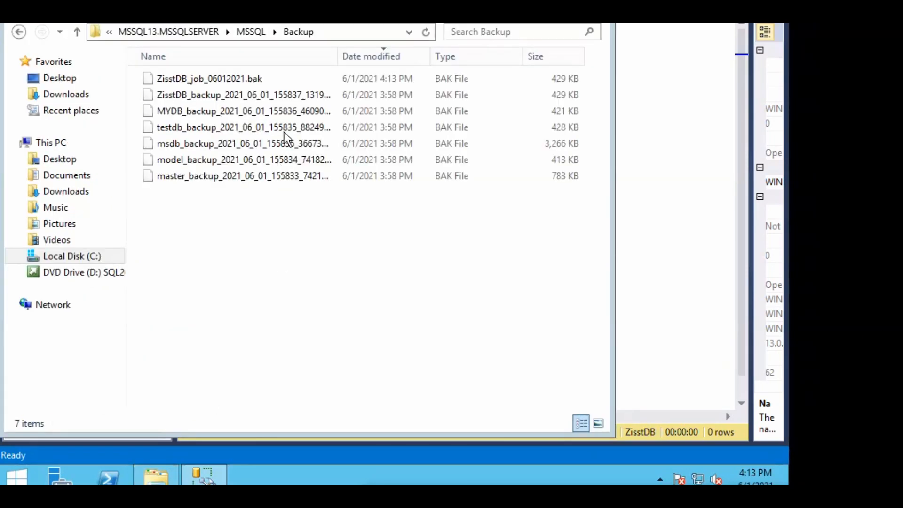
pyautogui.click(211, 81)
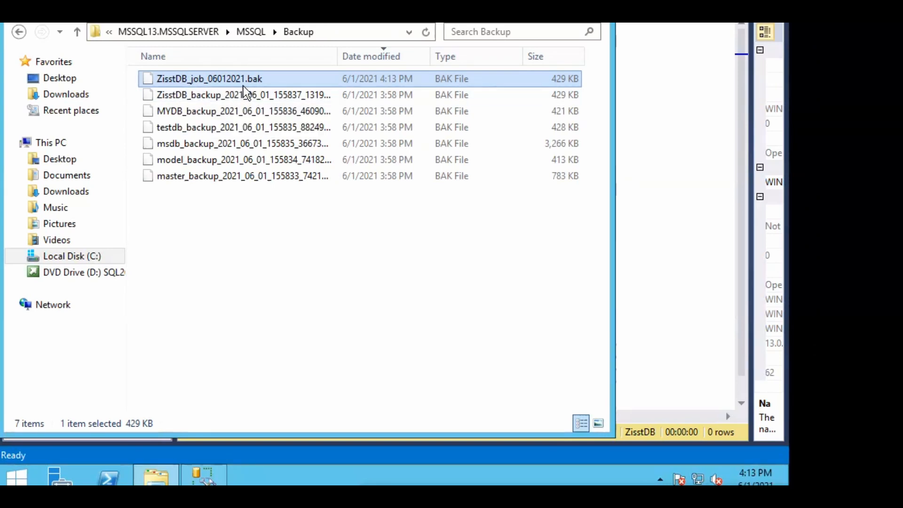
pyautogui.click(656, 137)
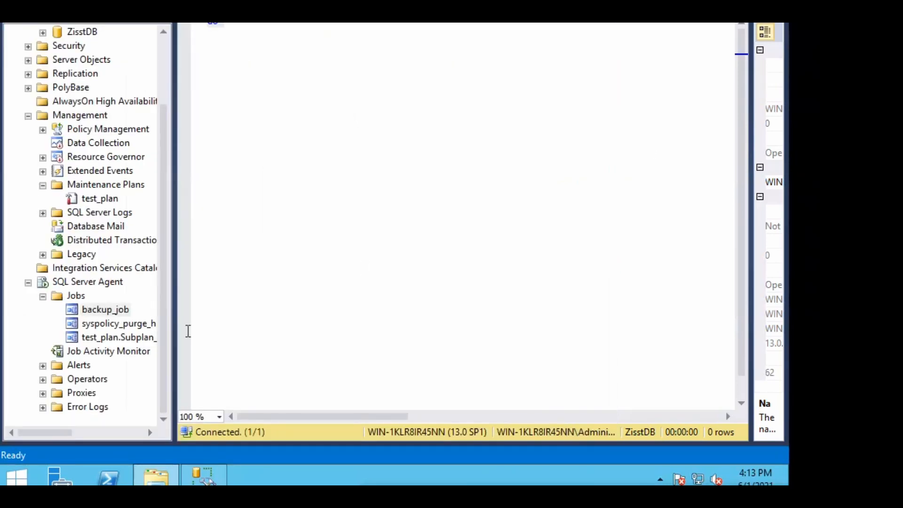
# Refresh the SQL Server Agent Jobs list
pyautogui.click(78, 296)
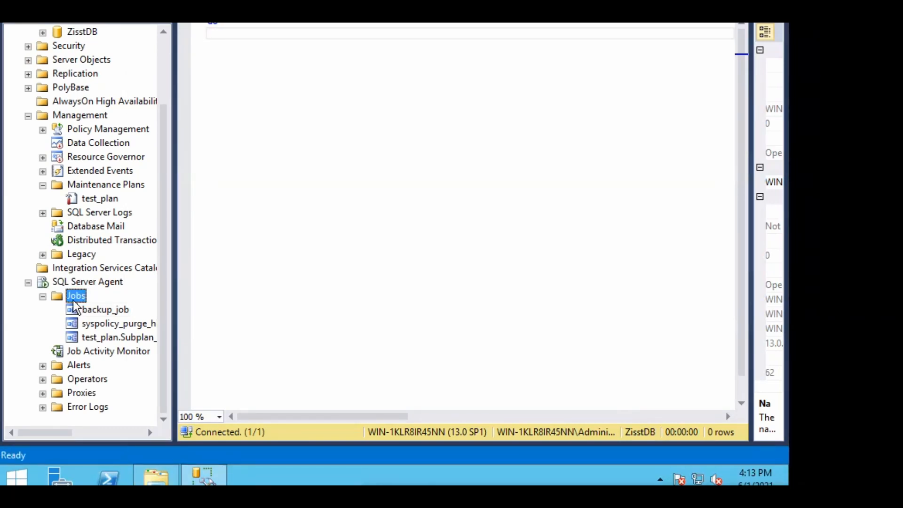
pyautogui.rightClick(78, 298)
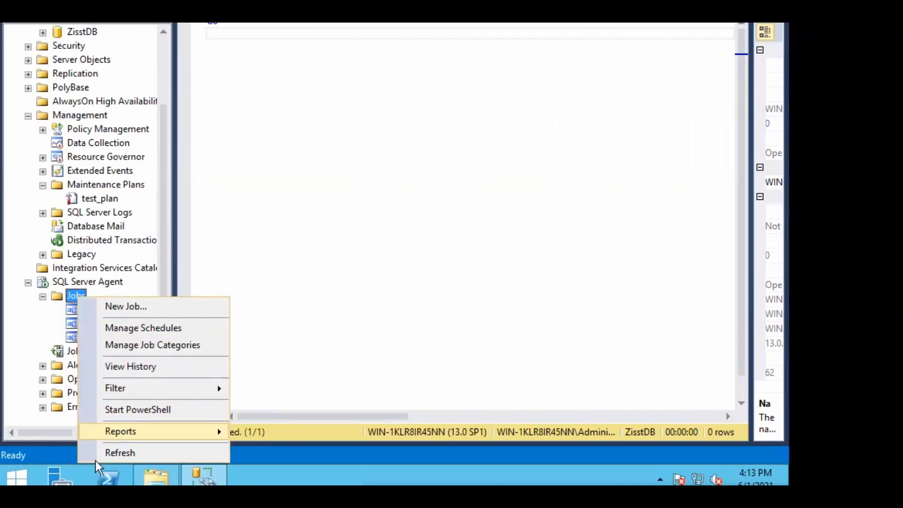
pyautogui.click(109, 453)
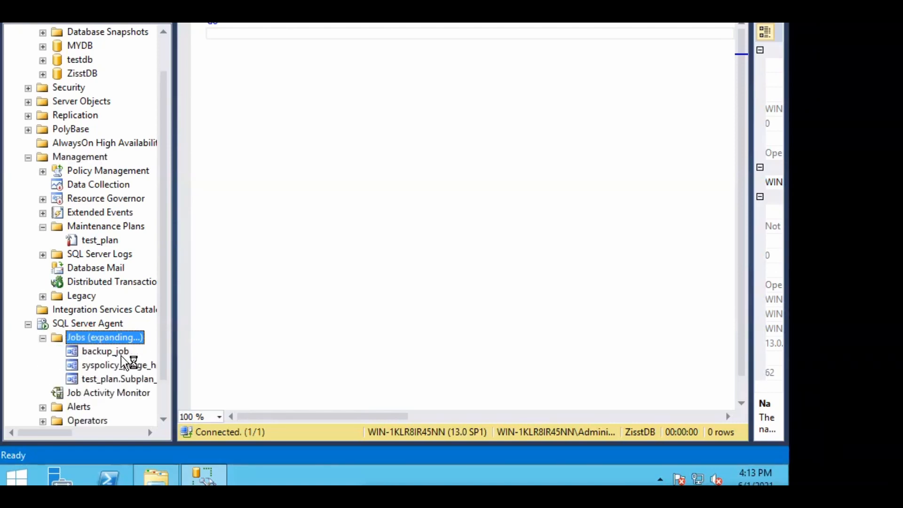
# Open backup_job's run history in the Log File Viewer
pyautogui.click(103, 353)
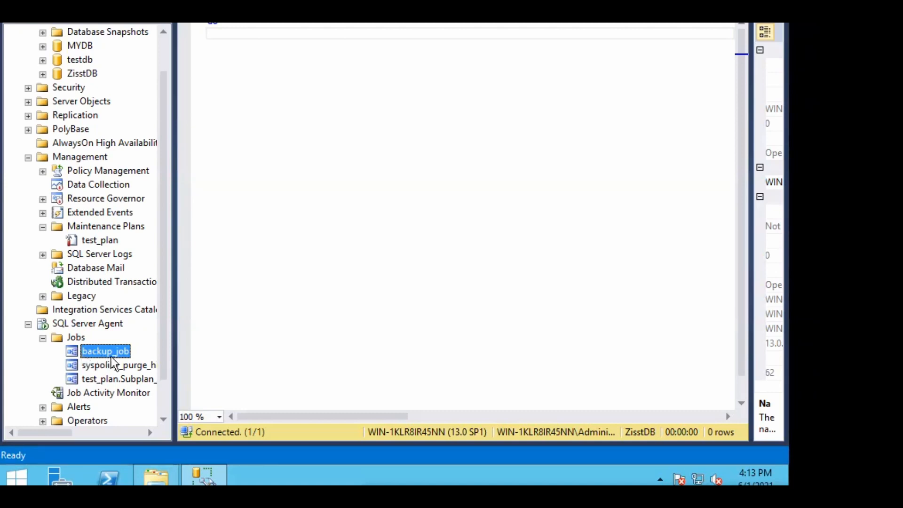
pyautogui.rightClick(118, 358)
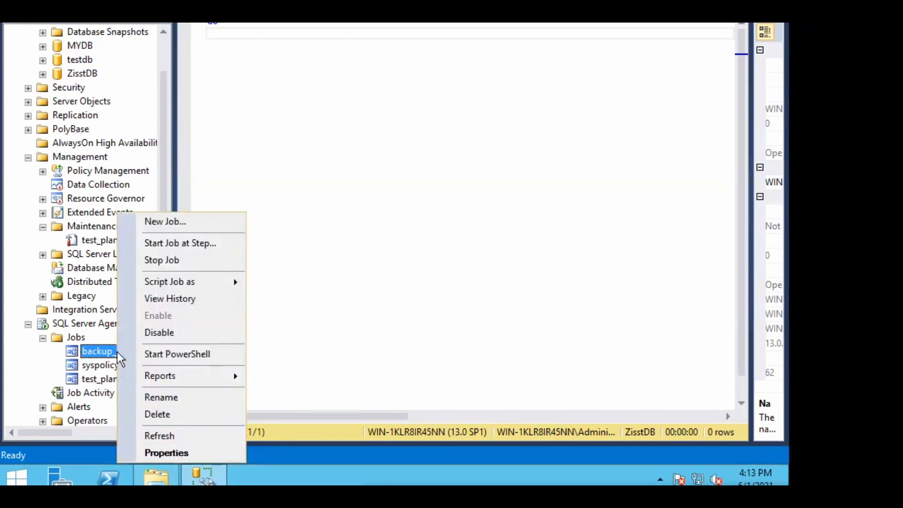
pyautogui.click(174, 299)
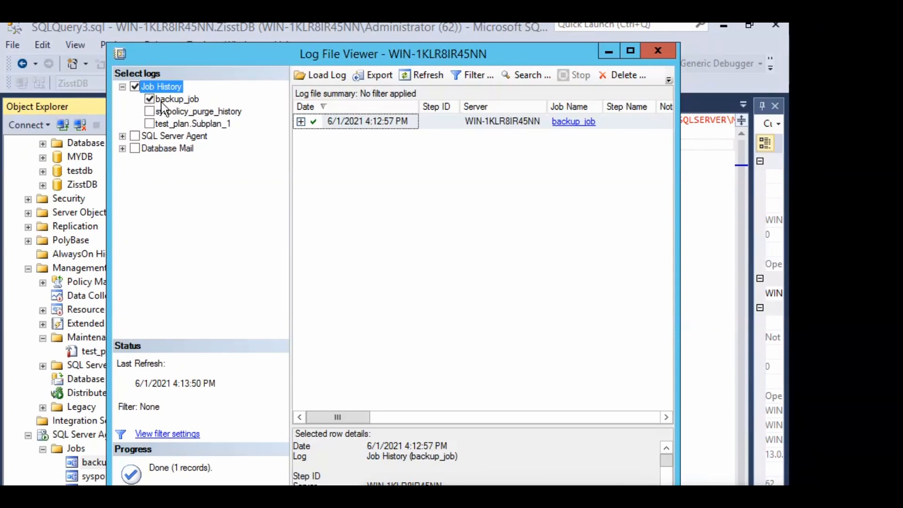
# Inspect the successful ZisstDB backup step and its output message, then close the history viewer
pyautogui.click(301, 122)
pyautogui.click(355, 138)
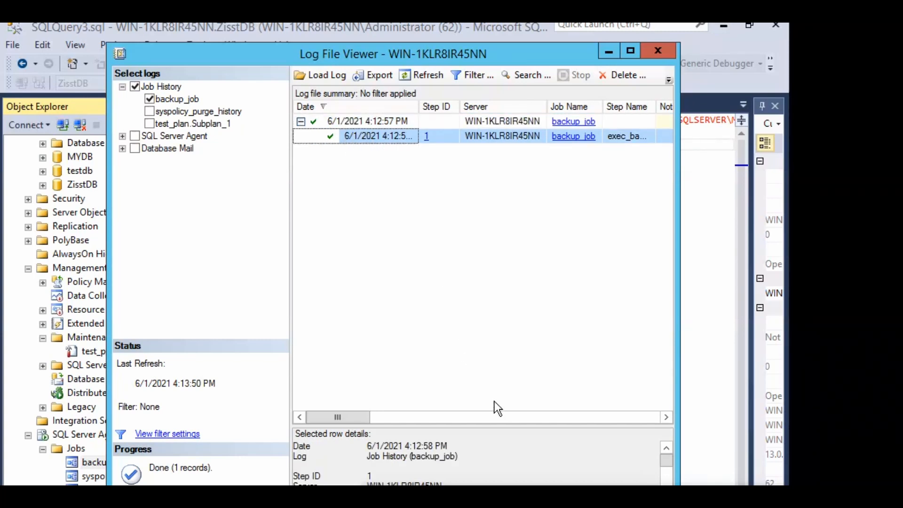
pyautogui.moveTo(497, 425); pyautogui.dragTo(515, 198)
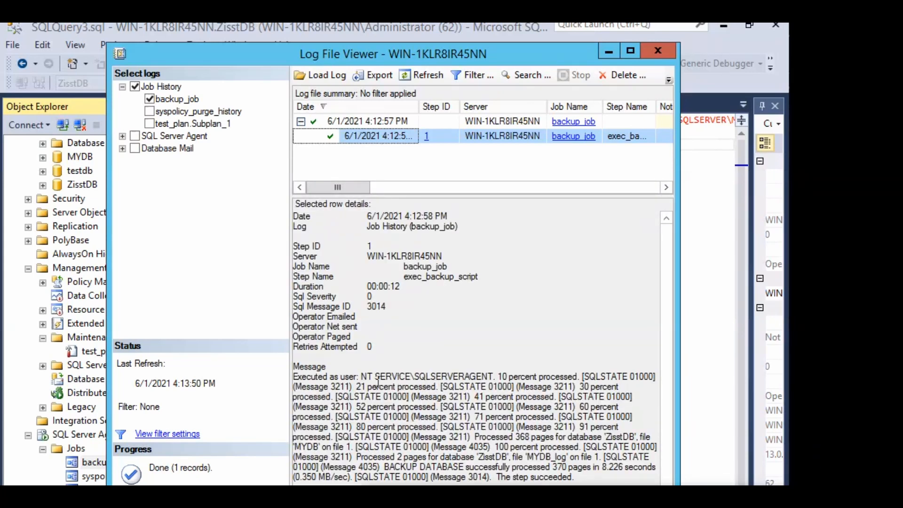
pyautogui.moveTo(364, 381); pyautogui.dragTo(510, 380)
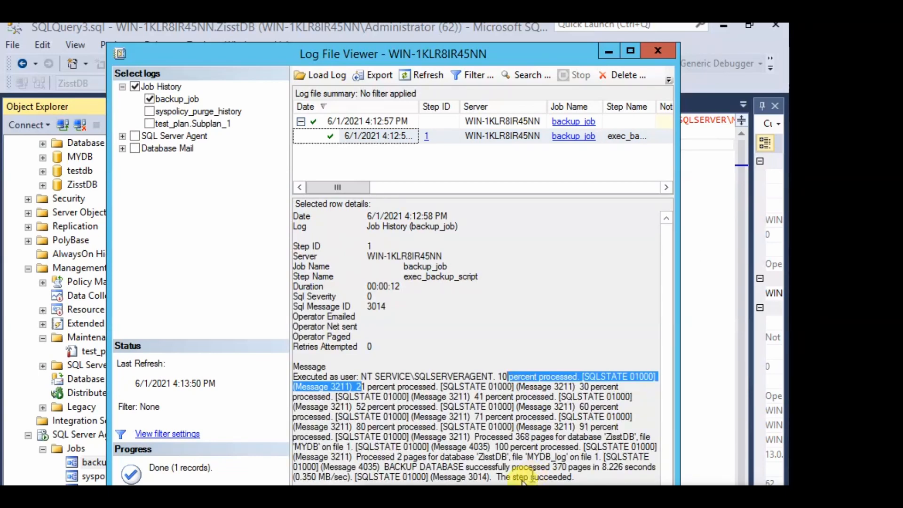
pyautogui.click(745, 271)
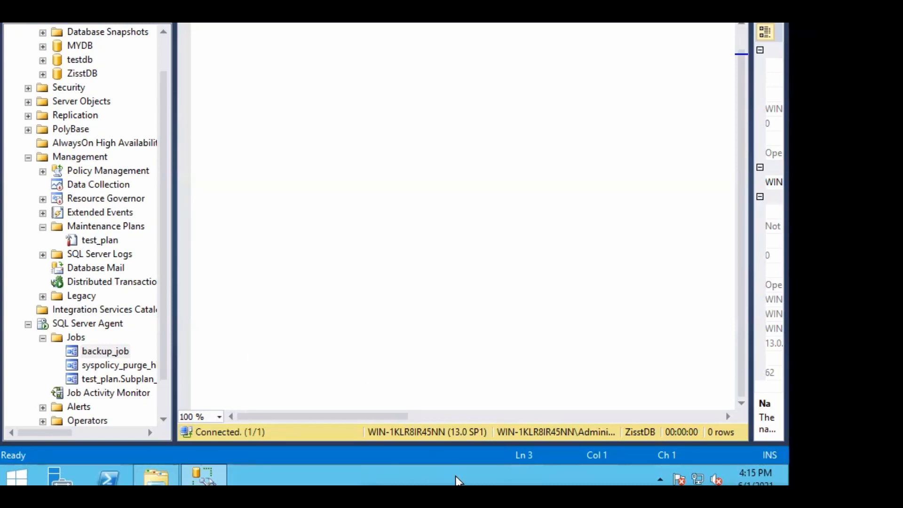
pyautogui.click(120, 396)
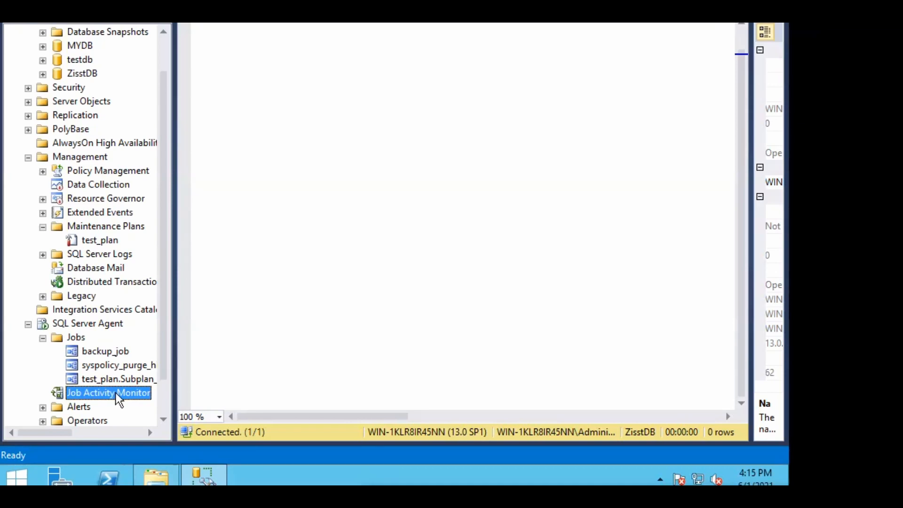
pyautogui.rightClick(117, 400)
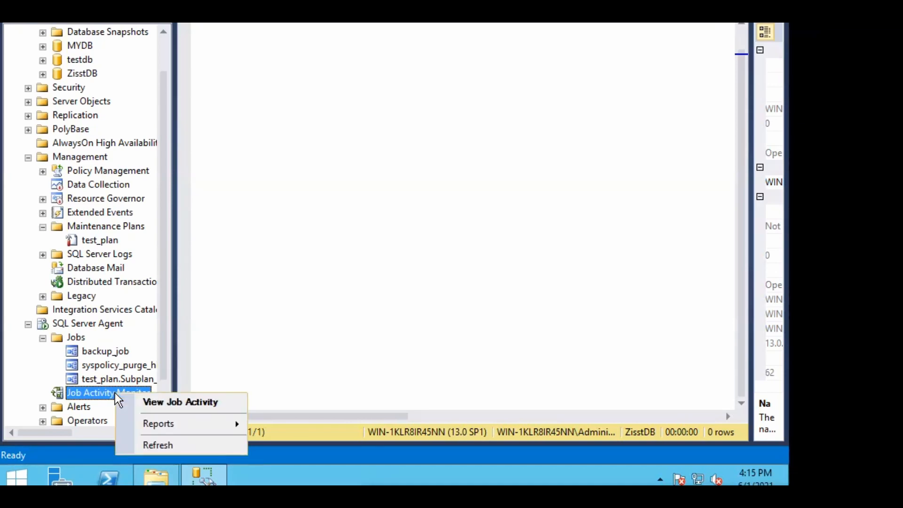
pyautogui.click(152, 402)
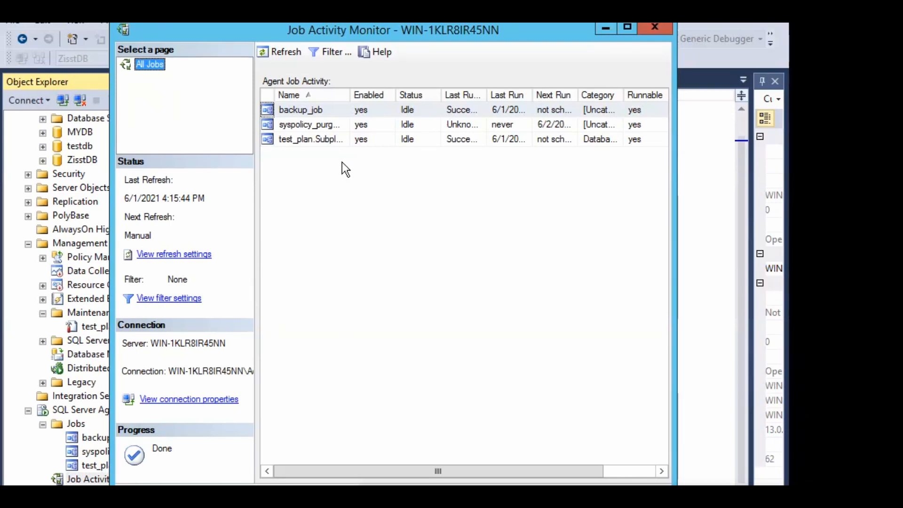
pyautogui.click(653, 29)
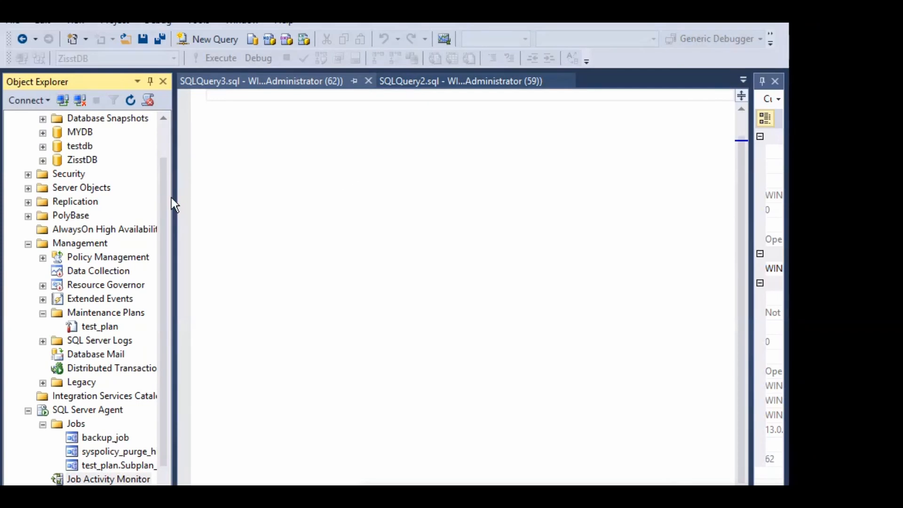
# Open Activity Monitor for the WIN-1KLR8IR45NN server
pyautogui.moveTo(162, 205); pyautogui.dragTo(168, 128)
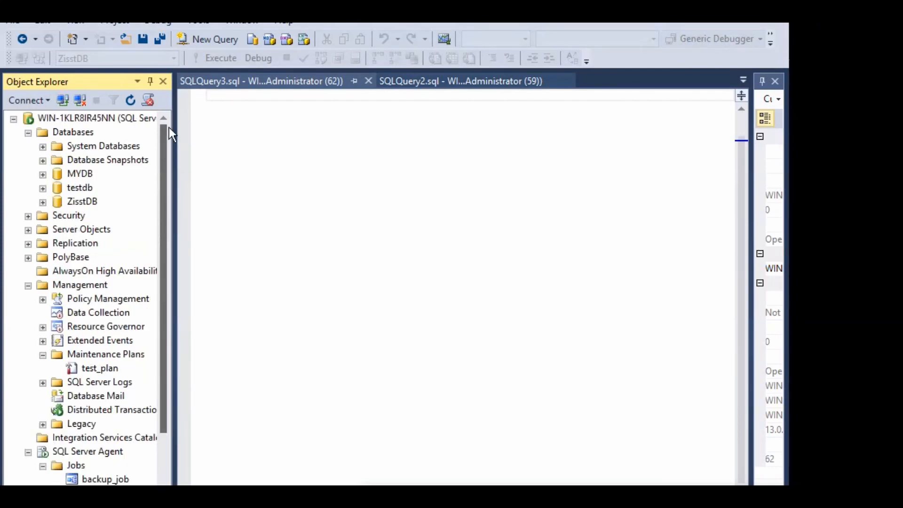
pyautogui.click(77, 118)
pyautogui.rightClick(77, 118)
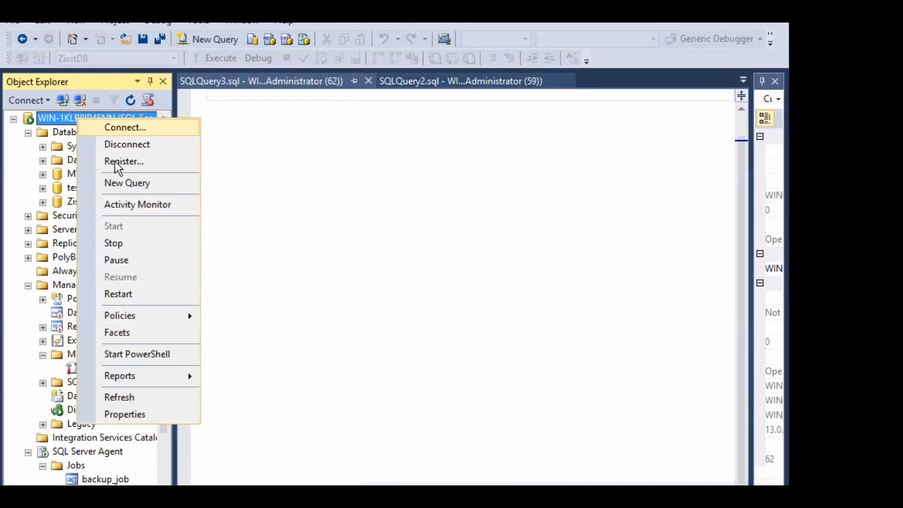
pyautogui.click(140, 205)
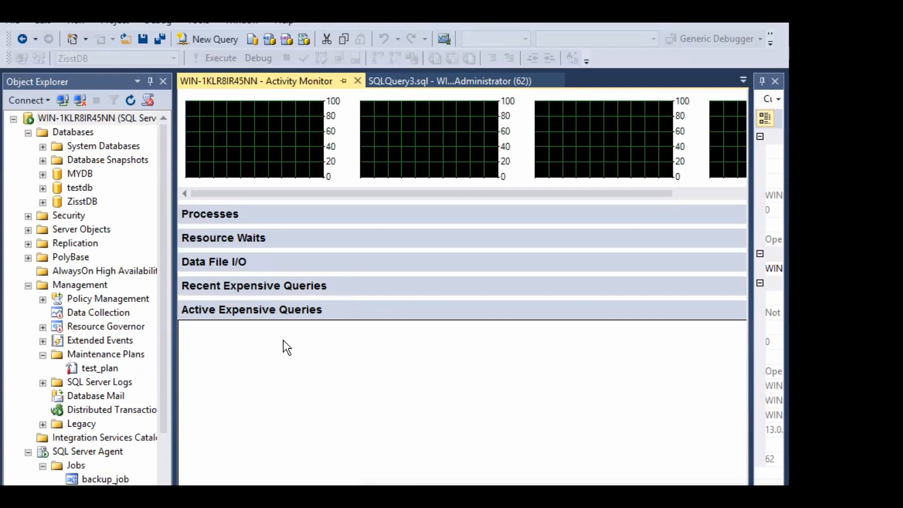
# Expand and collapse Recent Expensive Queries, then expand Processes and Resource Waits
pyautogui.click(258, 289)
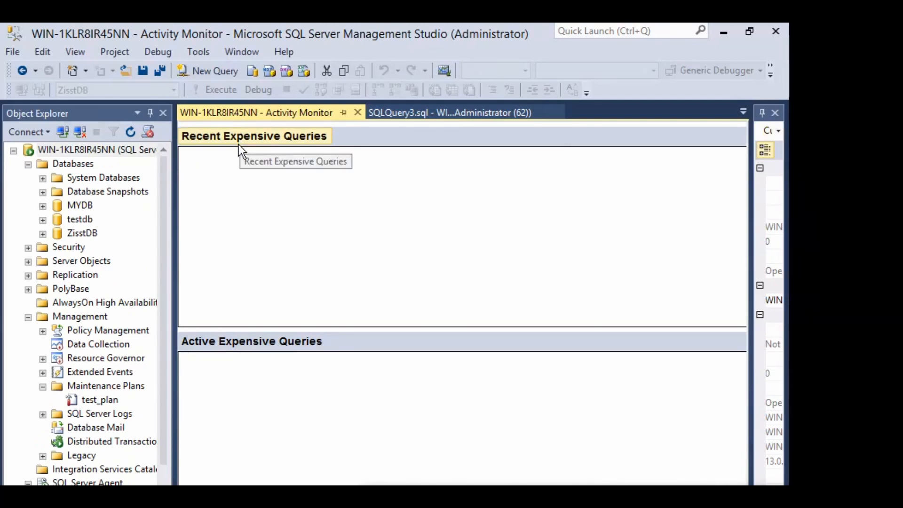
pyautogui.click(244, 135)
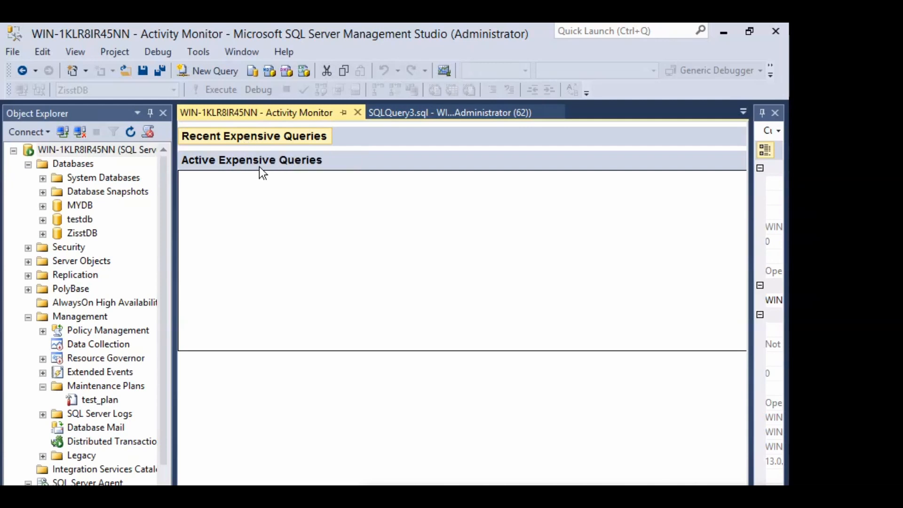
pyautogui.scroll(4, 365, 239)
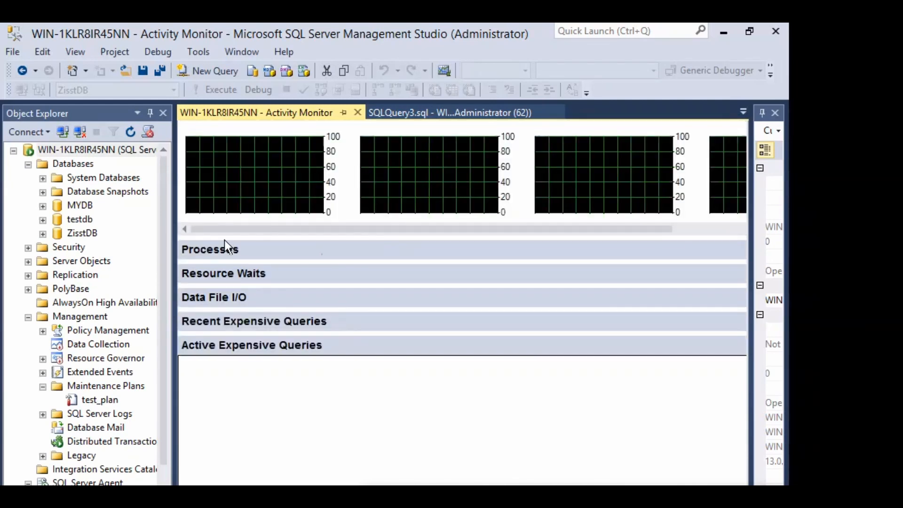
pyautogui.click(218, 250)
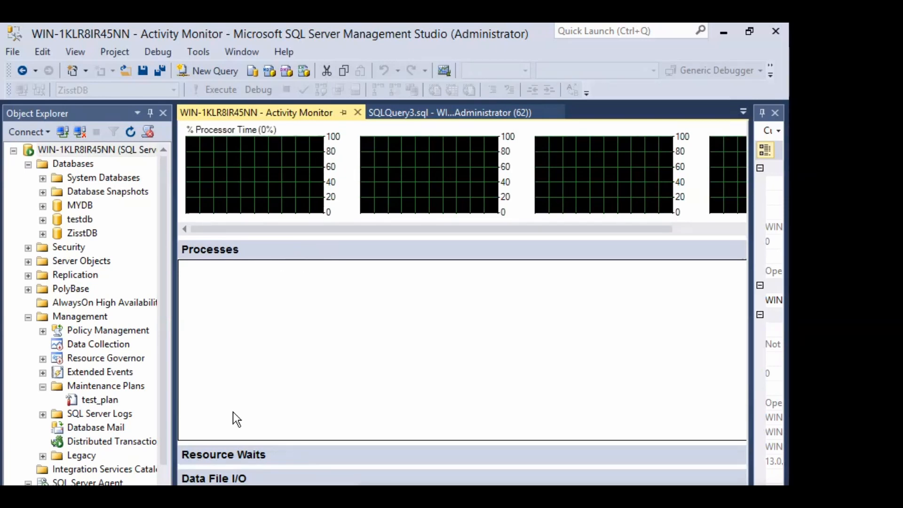
pyautogui.click(232, 449)
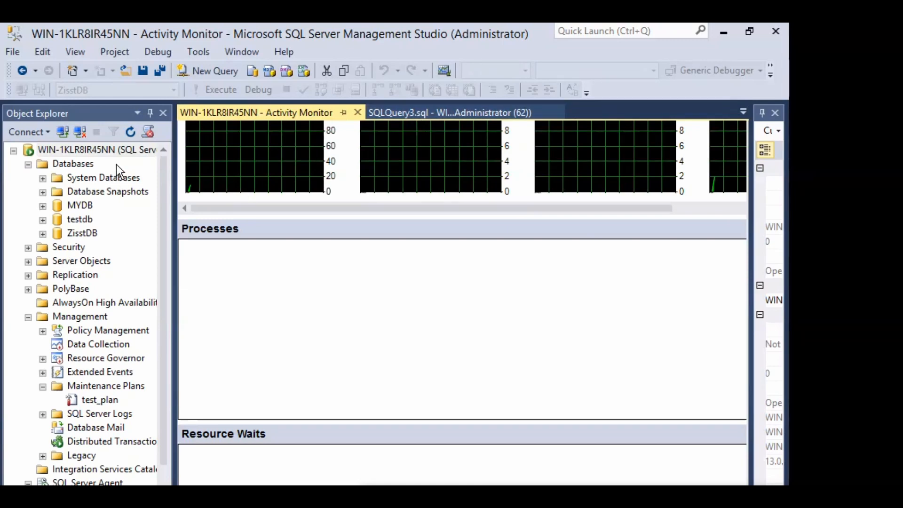
pyautogui.rightClick(103, 149)
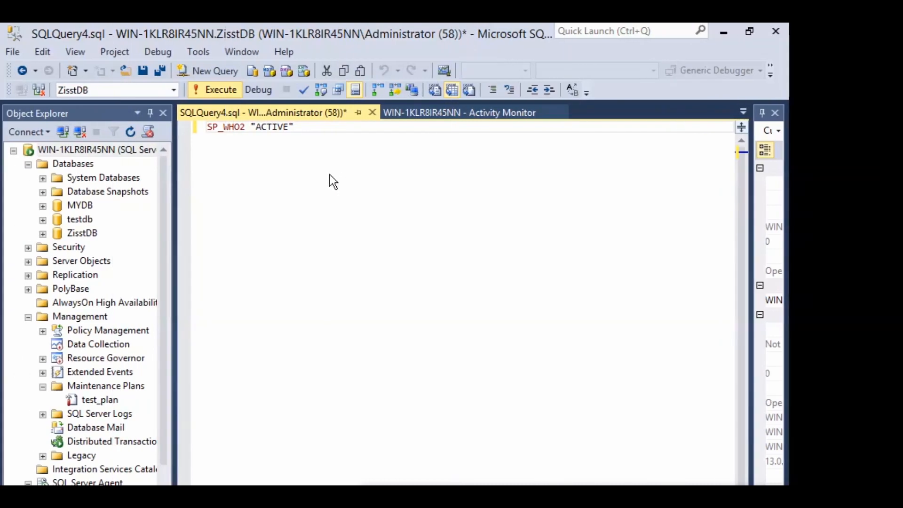
# Run SP_WHO2 "ACTIVE" and scroll through the 38 returned session rows
pyautogui.press('F5')
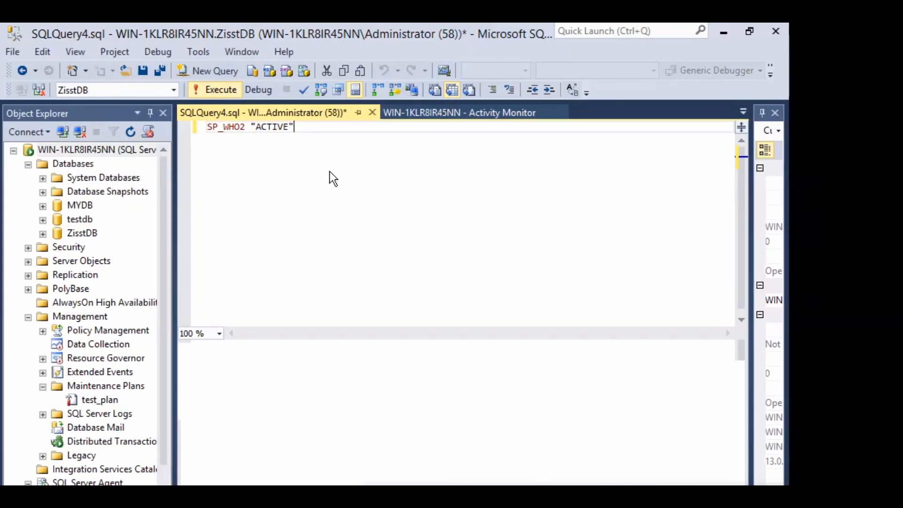
pyautogui.press('F5')
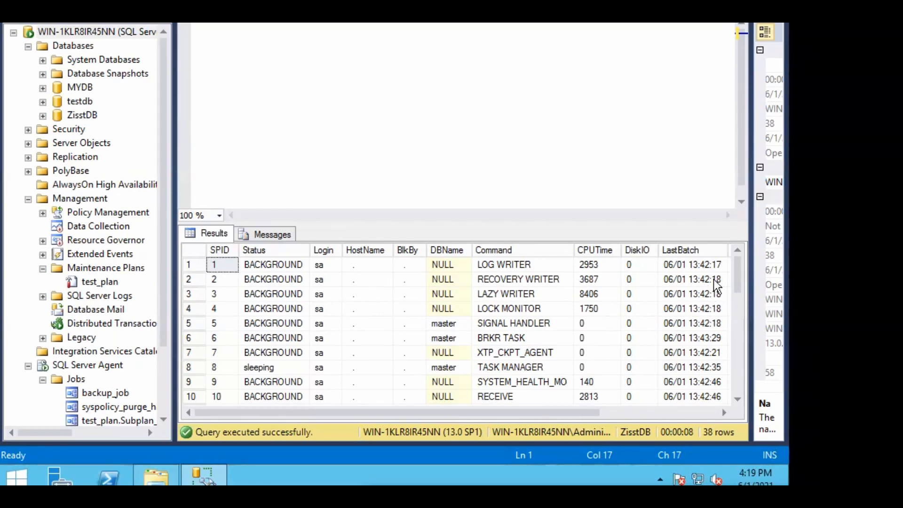
pyautogui.moveTo(737, 269); pyautogui.dragTo(741, 361)
pyautogui.scroll(-6, 731, 398)
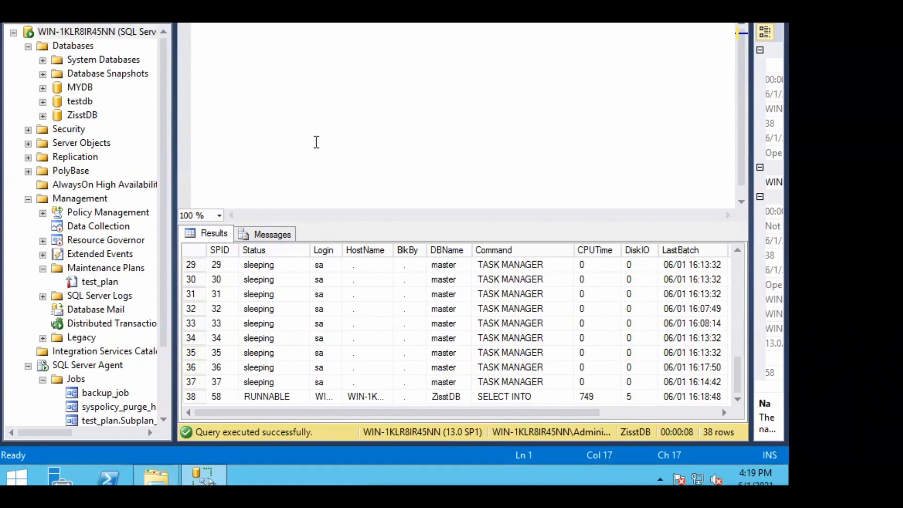
pyautogui.moveTo(738, 381); pyautogui.dragTo(741, 302)
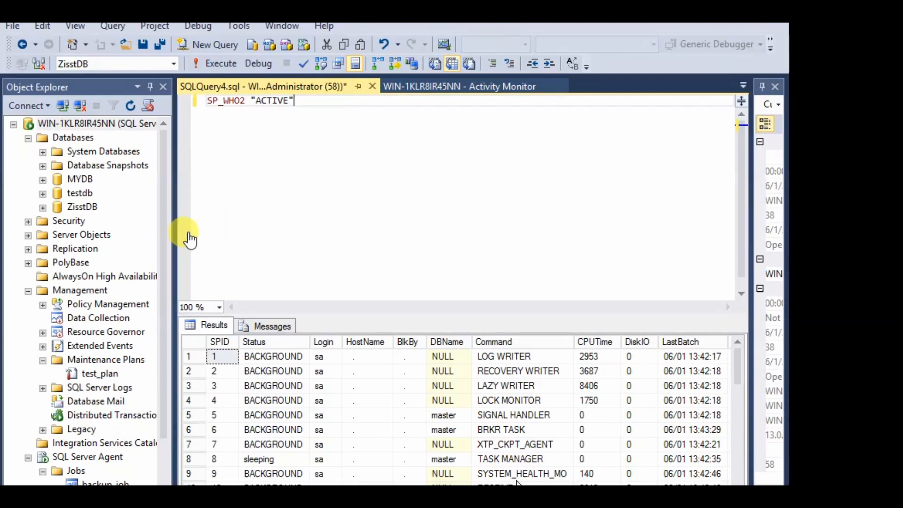
# Start a Differential backup of ZisstDB
pyautogui.click(77, 207)
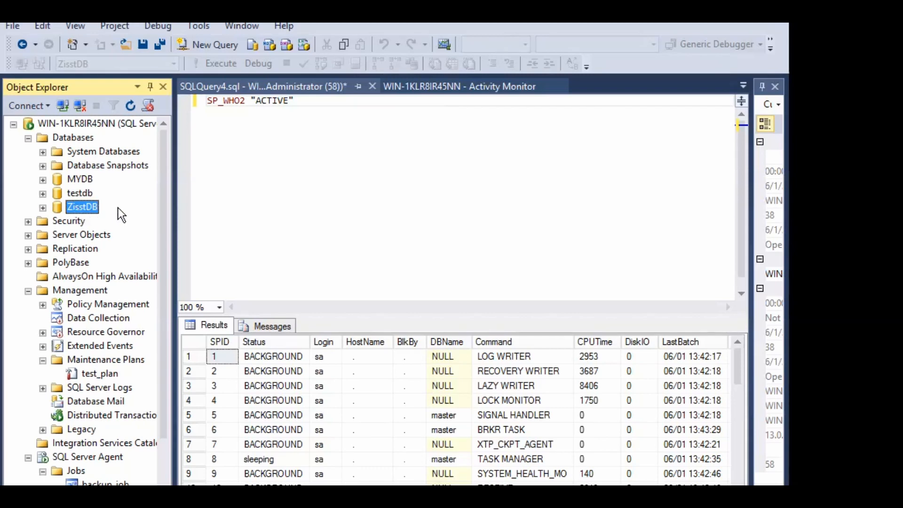
pyautogui.rightClick(90, 209)
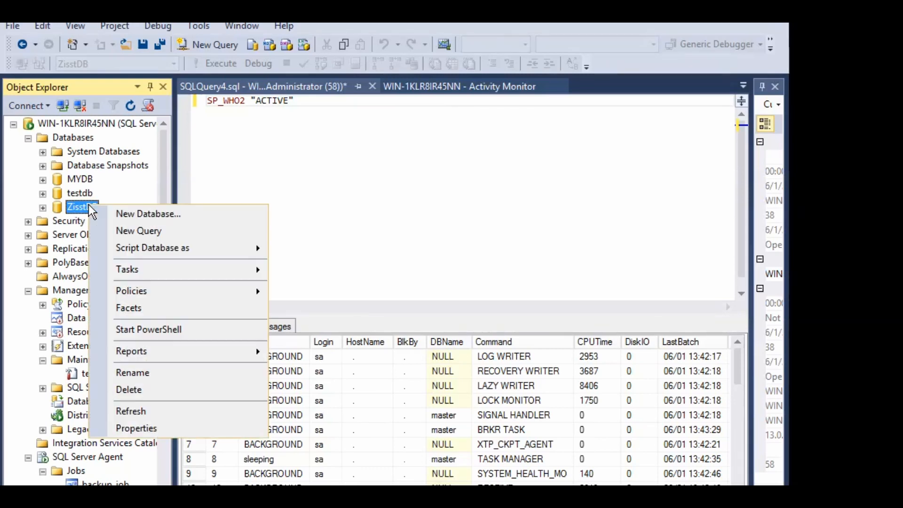
pyautogui.moveTo(247, 275)
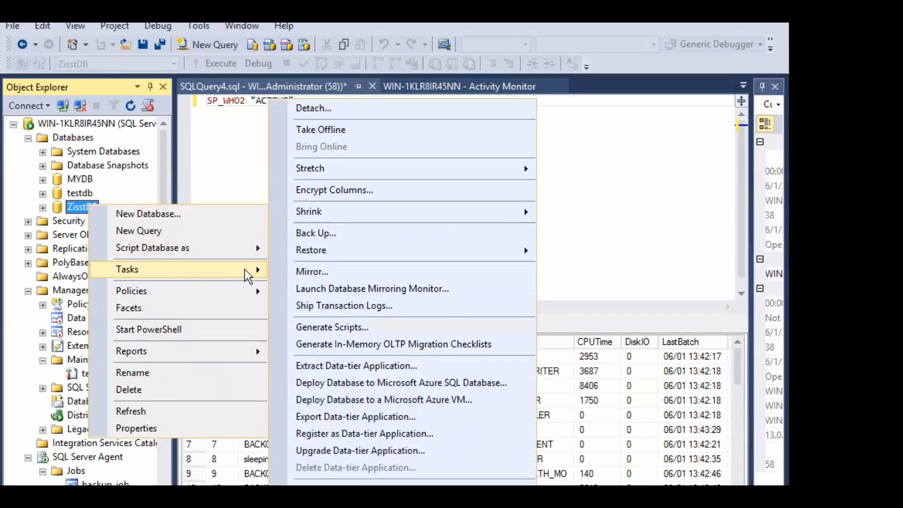
pyautogui.click(312, 234)
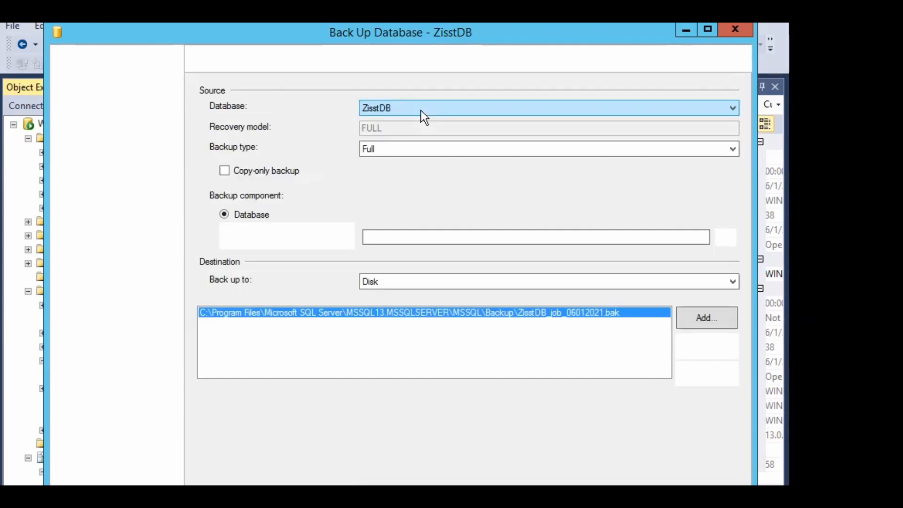
pyautogui.click(389, 149)
pyautogui.click(392, 171)
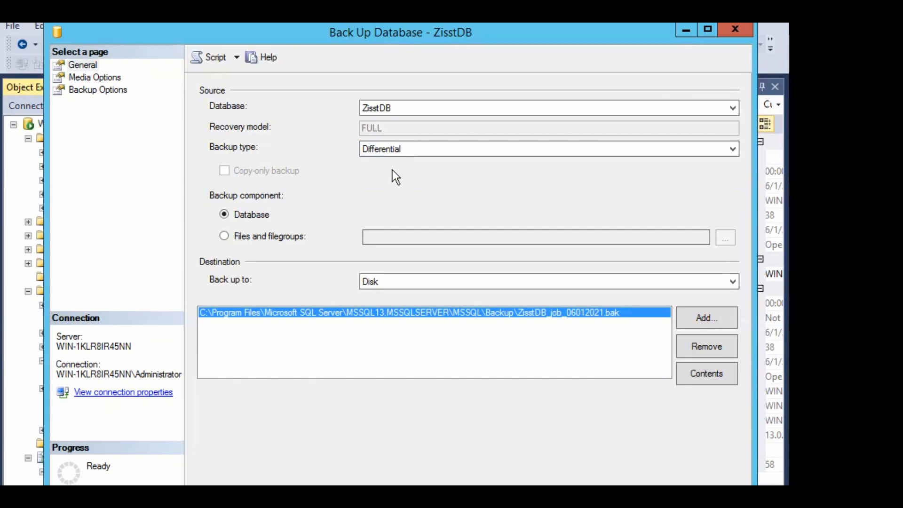
# Replace the backup destination with Zisstdb_diff_06012021.trn in the Backup folder
pyautogui.click(692, 343)
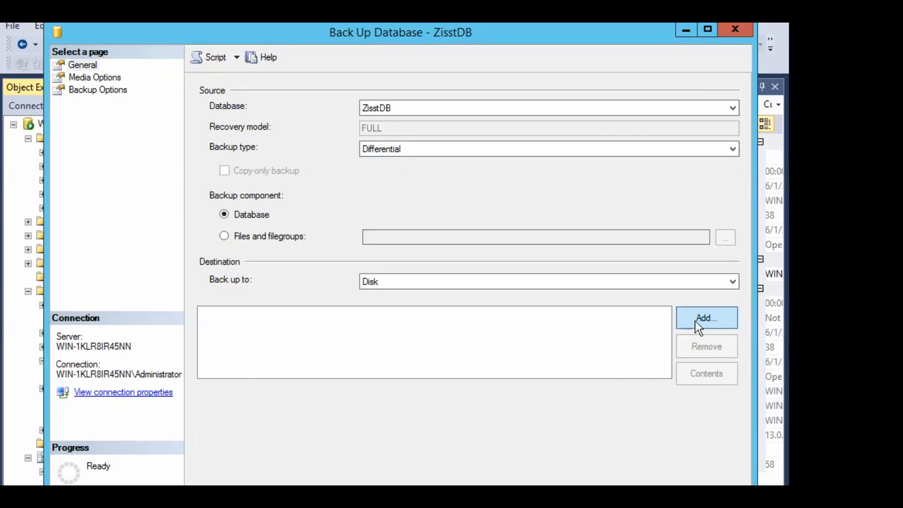
pyautogui.click(695, 320)
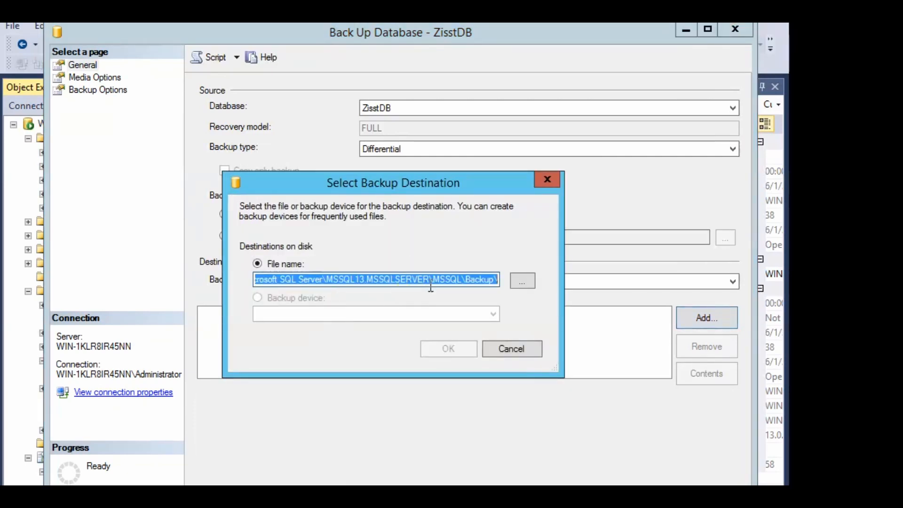
pyautogui.click(495, 280)
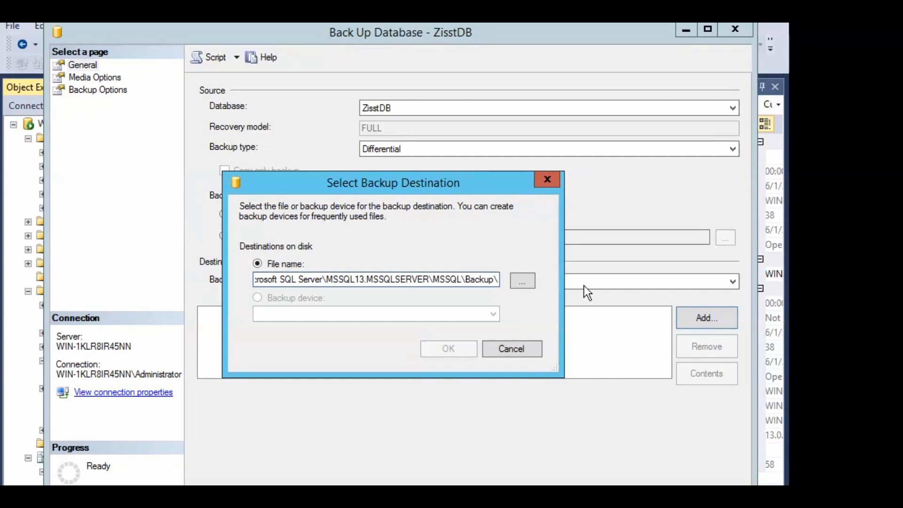
pyautogui.write('Zisstdb')
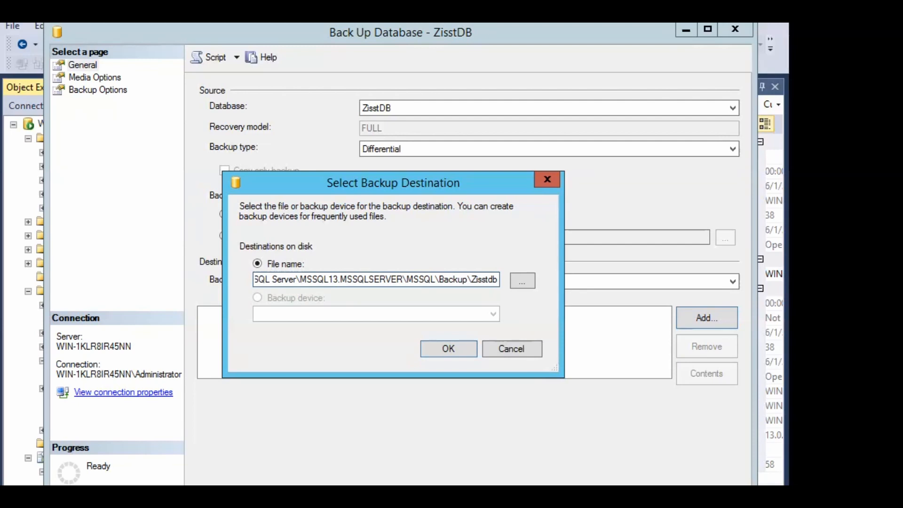
pyautogui.write('_di')
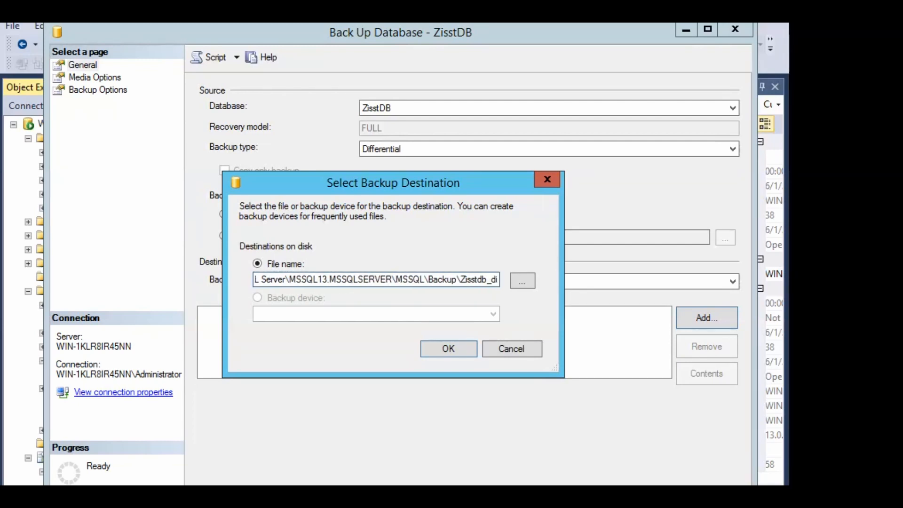
pyautogui.write('ff_06')
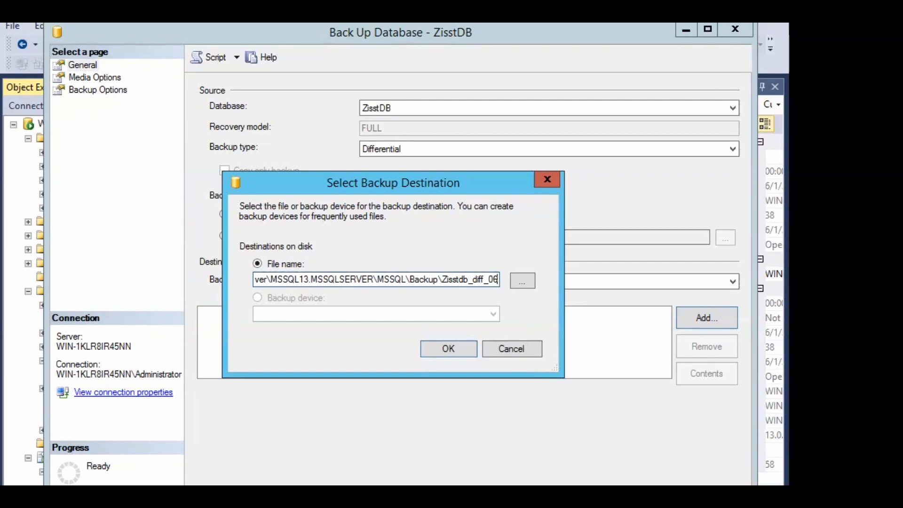
pyautogui.write('01')
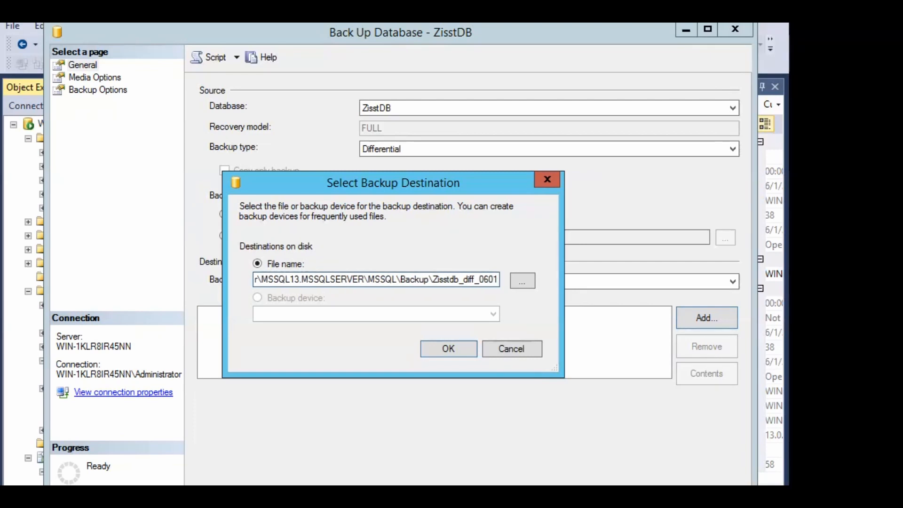
pyautogui.write('2021')
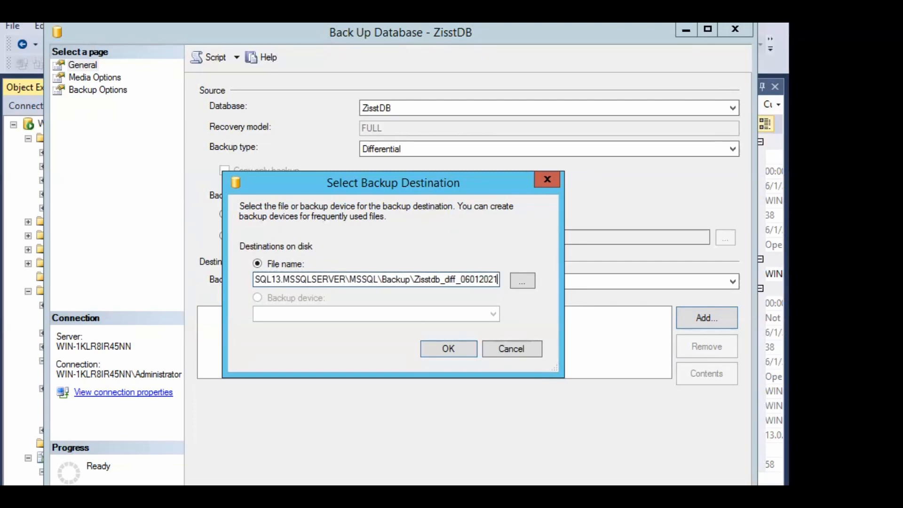
pyautogui.write('.bak')
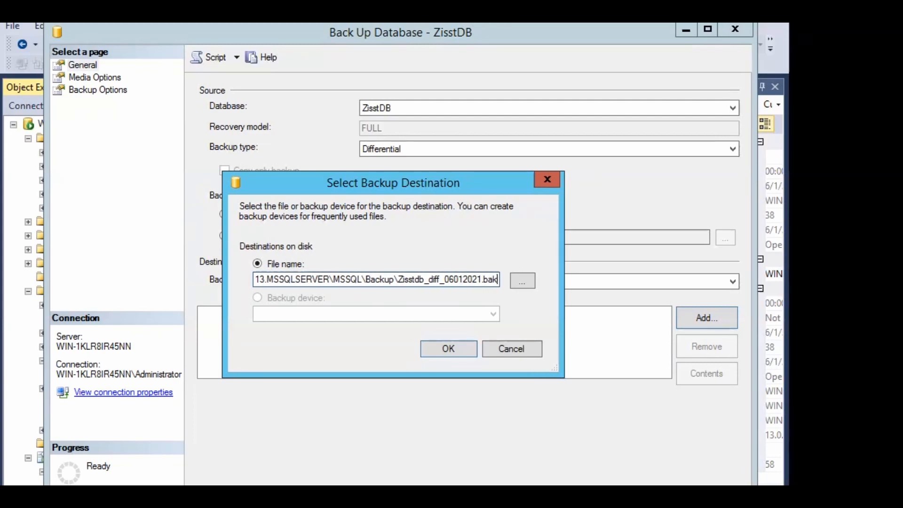
pyautogui.press('BackSpace')
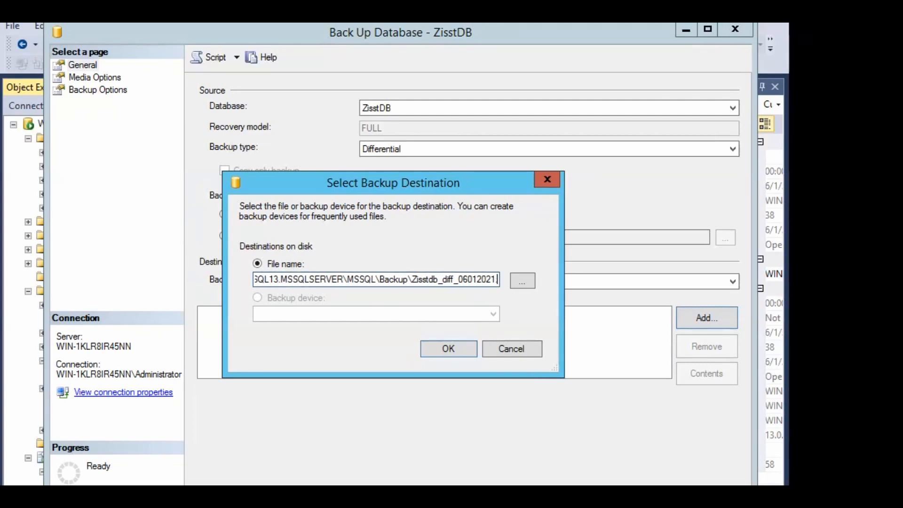
pyautogui.write('trn')
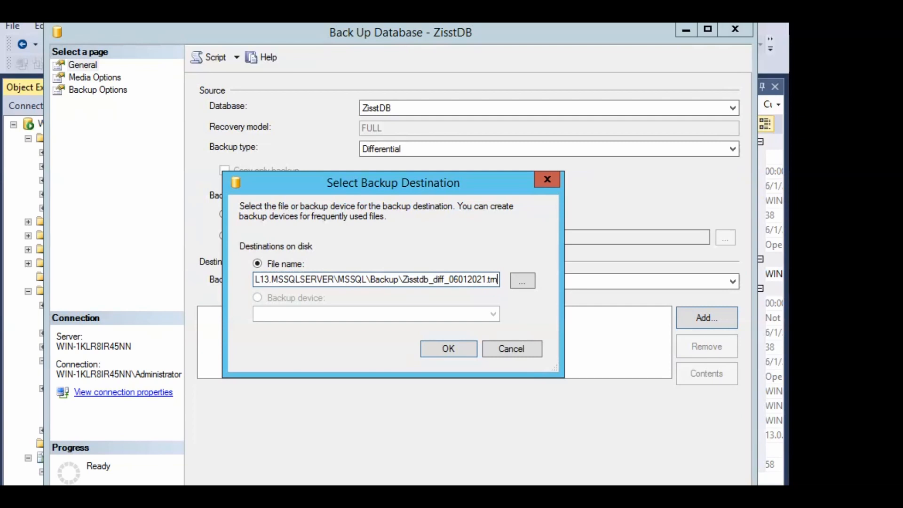
pyautogui.click(455, 349)
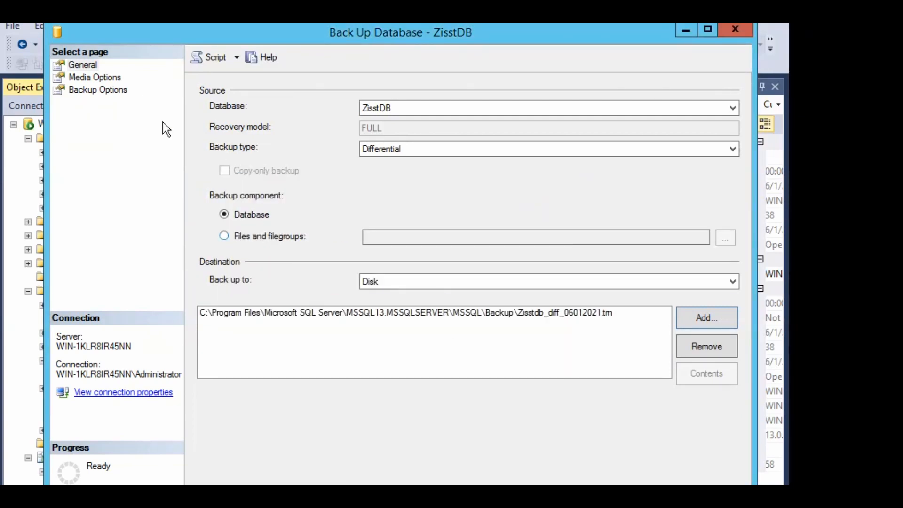
# Run the differential backup with overwrite all existing sets and compression, then dismiss the success message
pyautogui.click(96, 77)
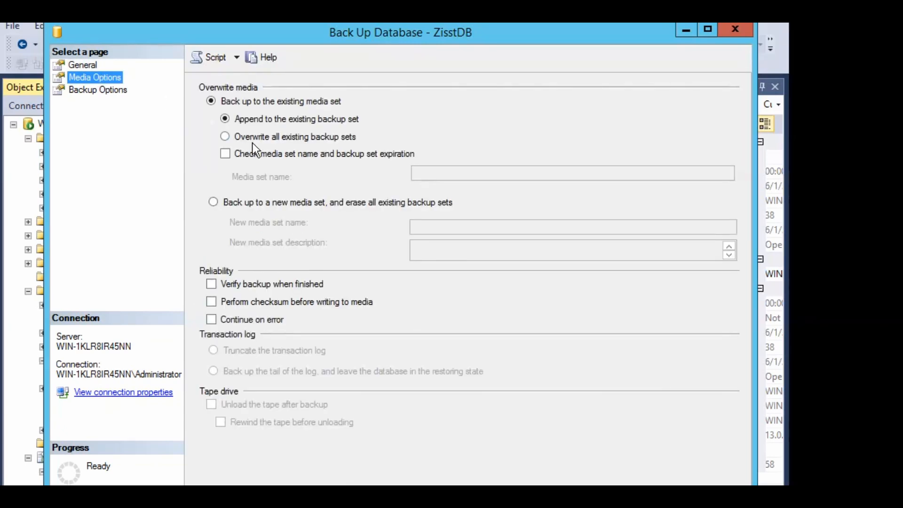
pyautogui.click(255, 140)
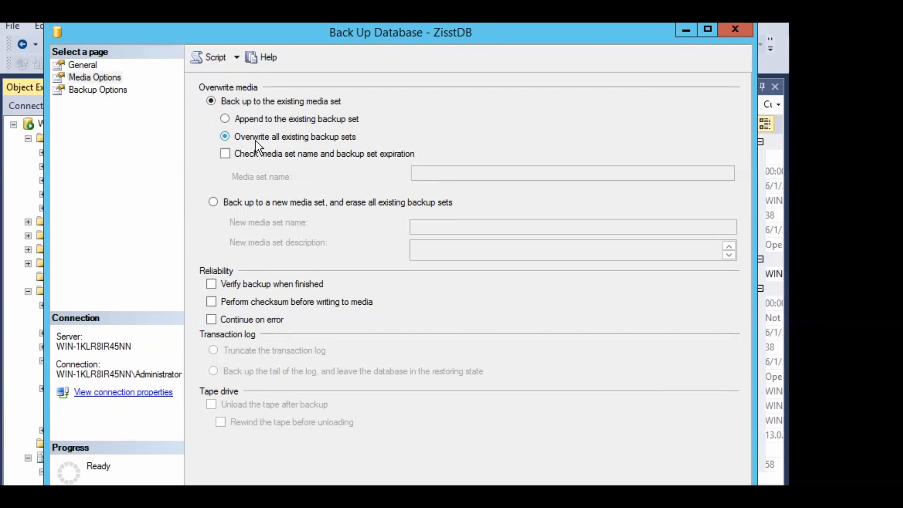
pyautogui.click(115, 93)
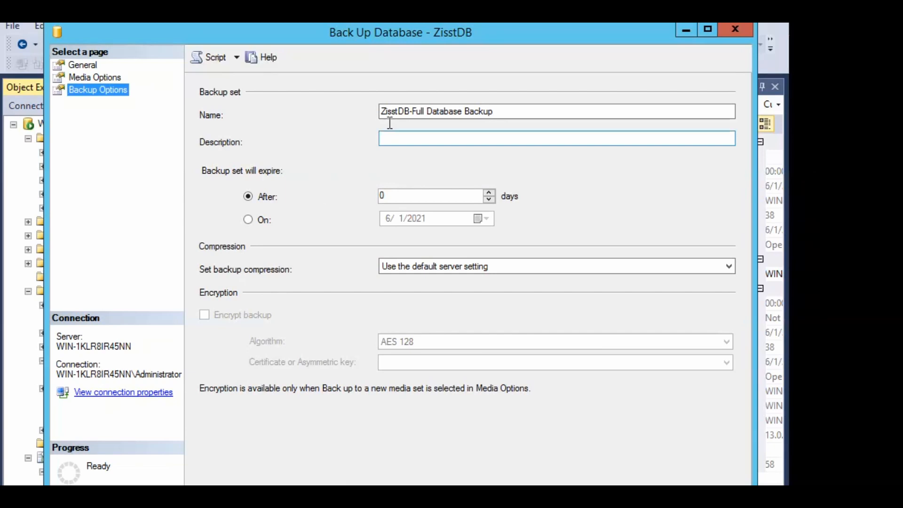
pyautogui.click(452, 266)
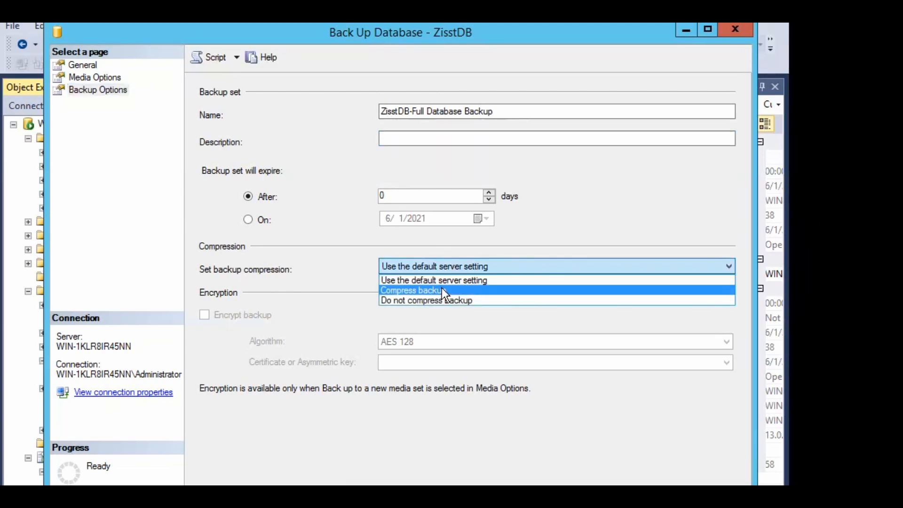
pyautogui.click(441, 287)
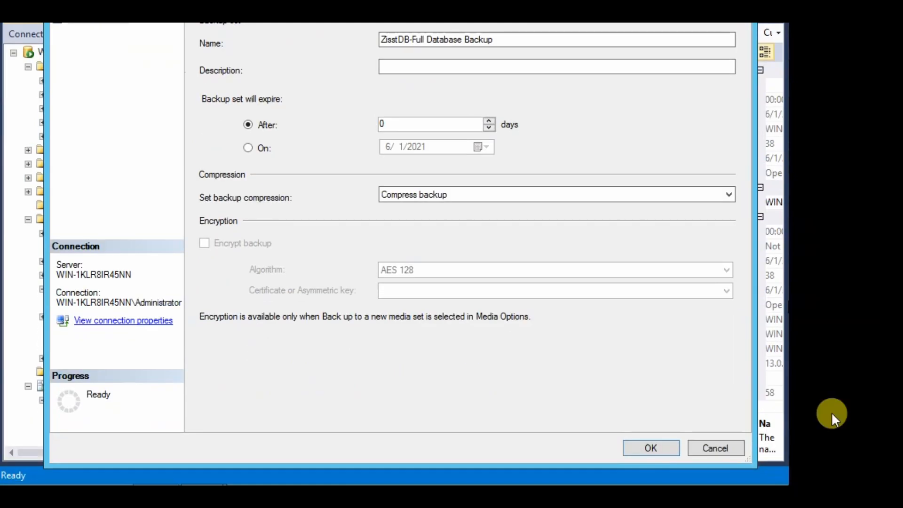
pyautogui.click(661, 442)
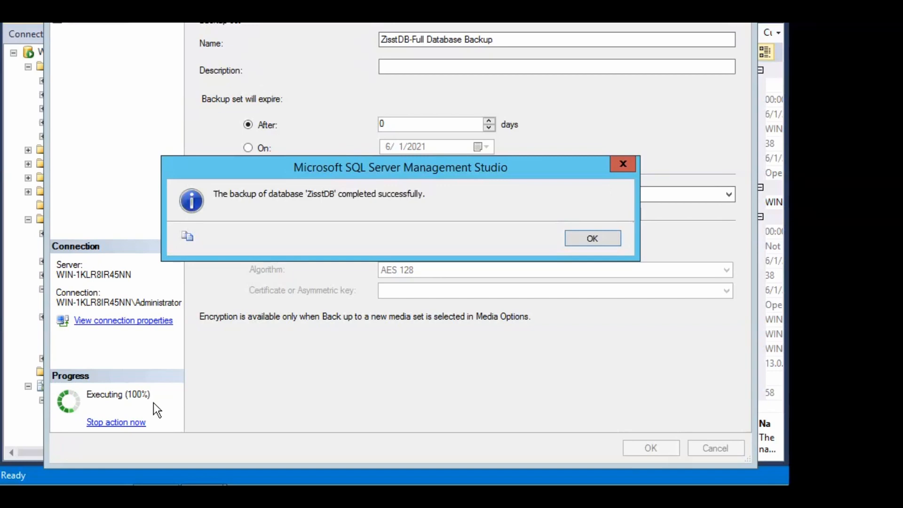
pyautogui.click(594, 239)
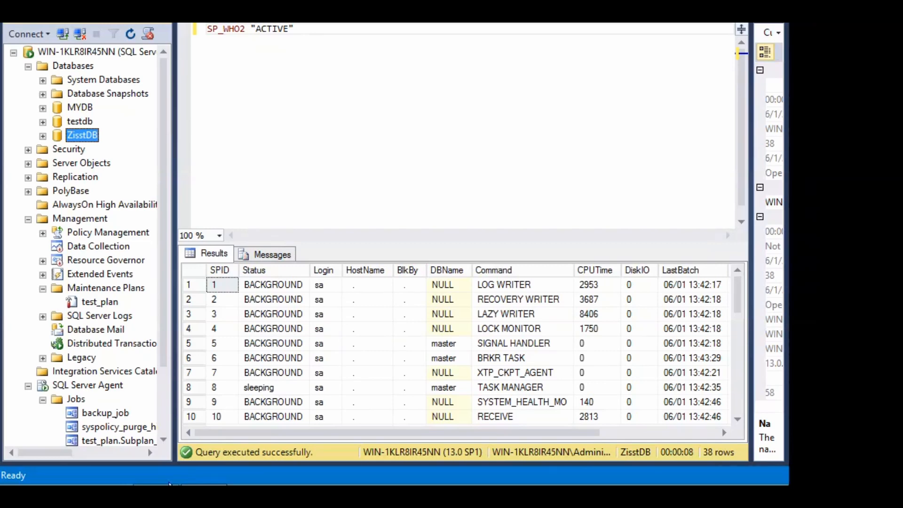
# Check the Backup folder for the new 44 KB Zisstdb_diff_06012021 file
pyautogui.moveTo(156, 496)
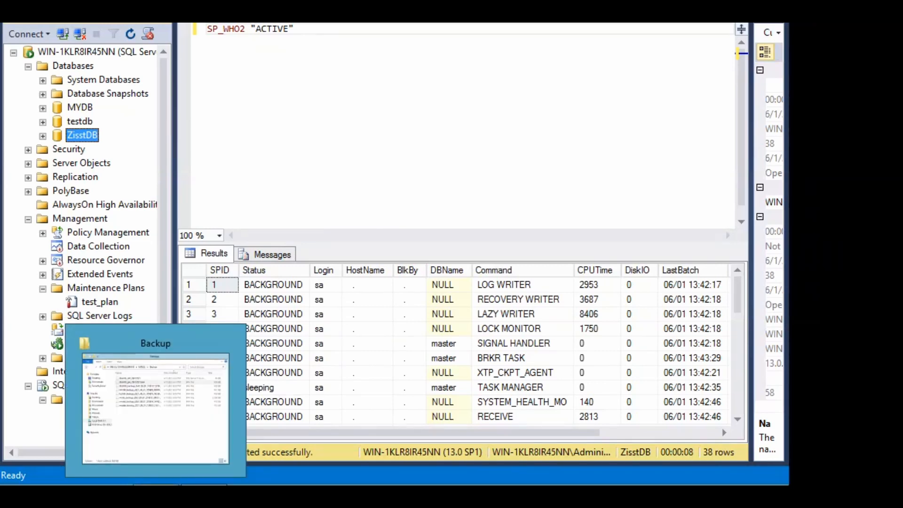
pyautogui.click(182, 436)
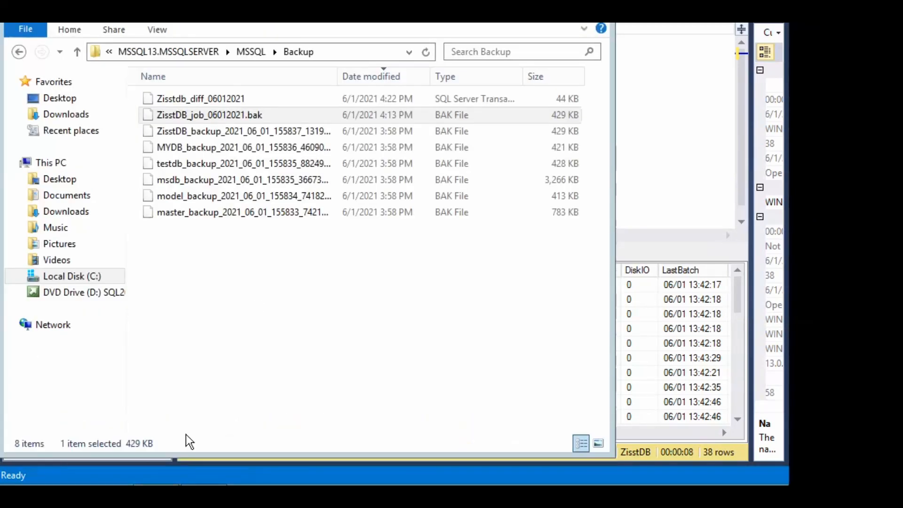
pyautogui.click(221, 109)
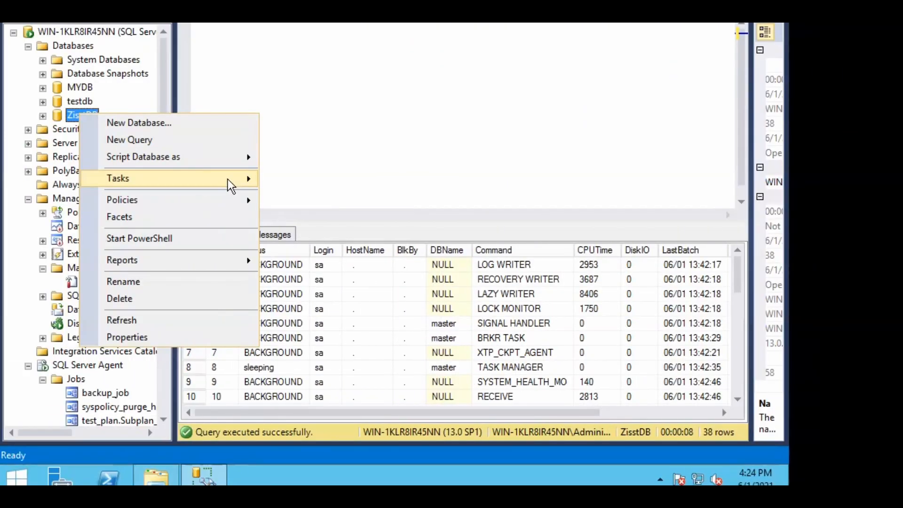
pyautogui.moveTo(230, 185)
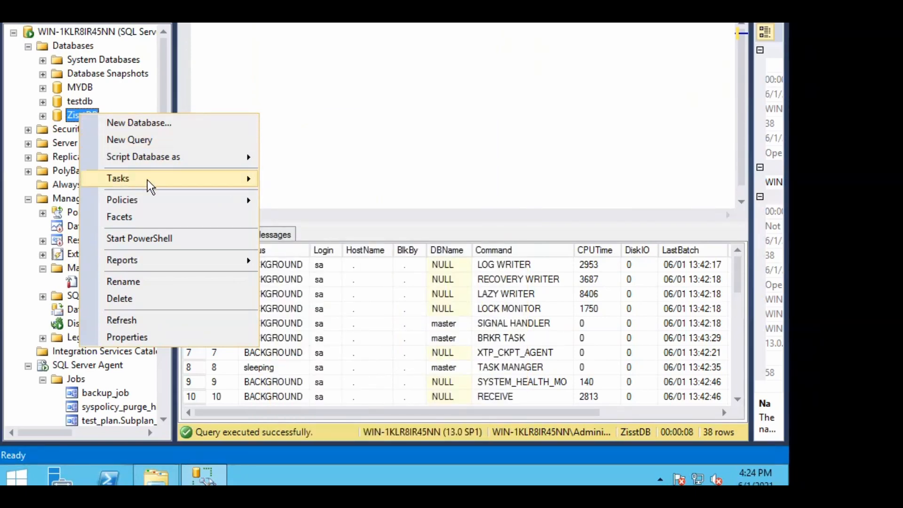
# Start a new ZisstDB backup targeting Zisstdb_trn.trn in the Backup folder instead of the old path
pyautogui.moveTo(147, 183)
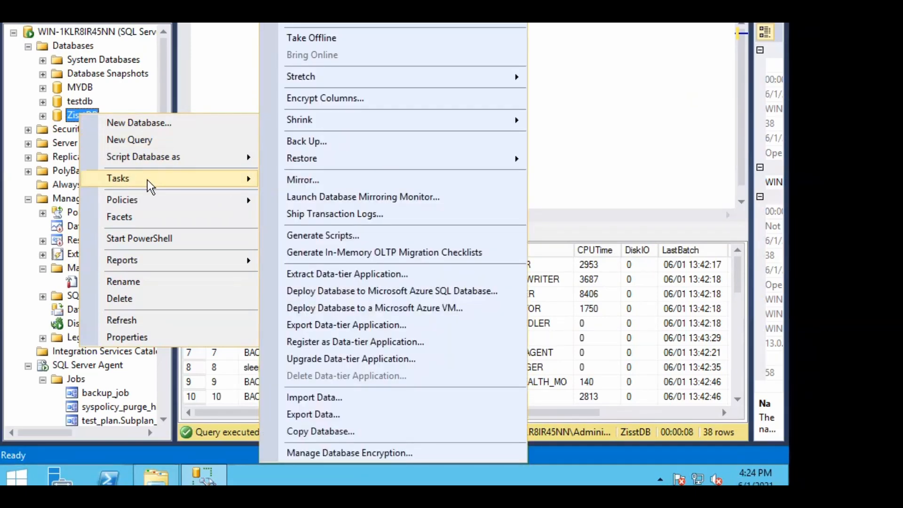
pyautogui.click(307, 141)
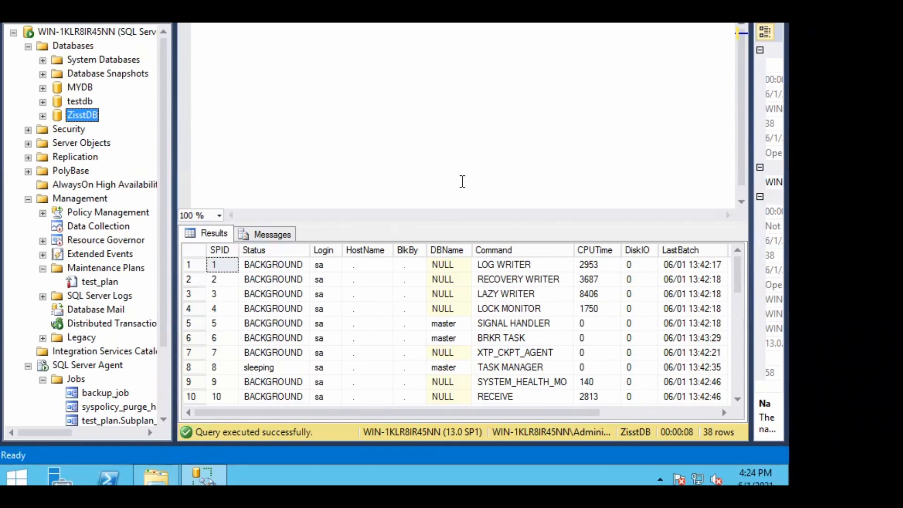
pyautogui.click(461, 182)
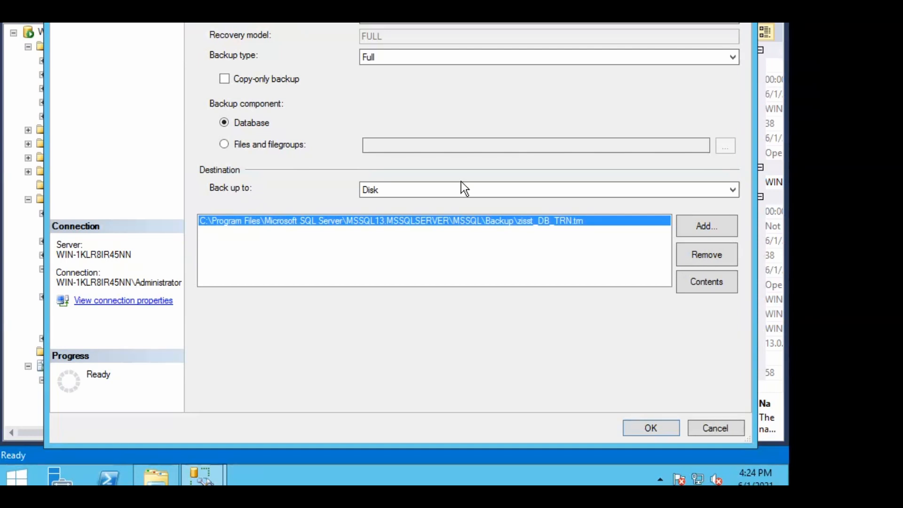
pyautogui.click(697, 255)
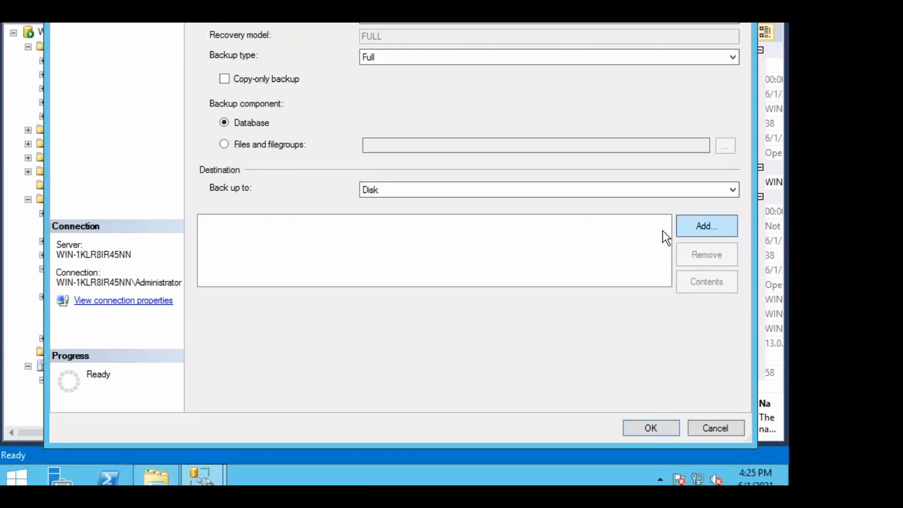
pyautogui.click(693, 228)
pyautogui.click(496, 189)
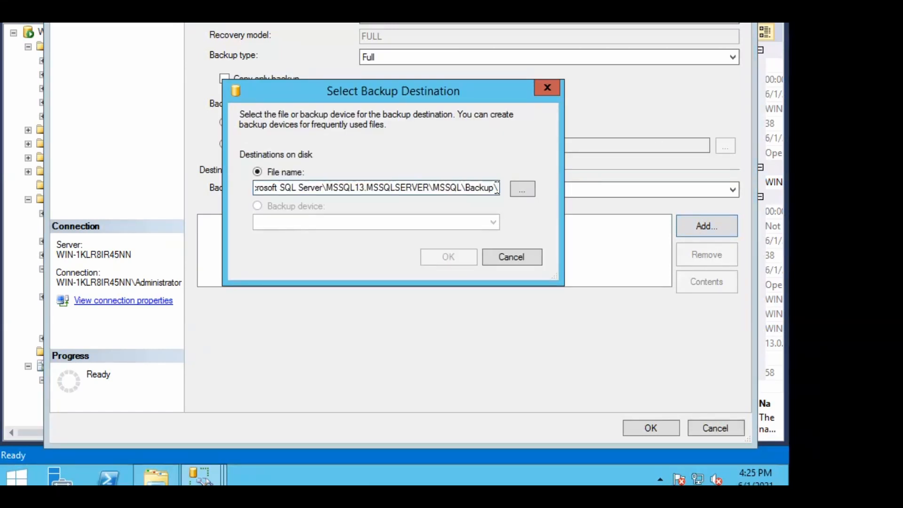
pyautogui.write('2isstdb')
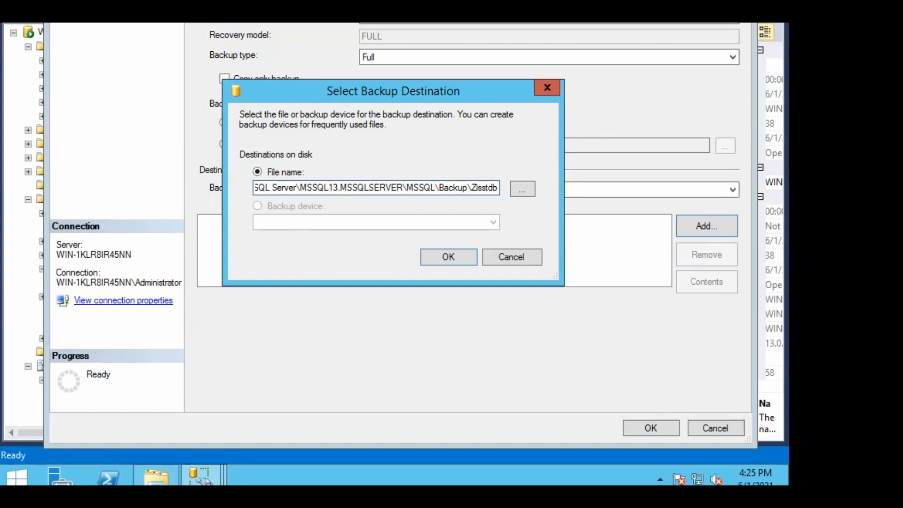
pyautogui.write('_tm')
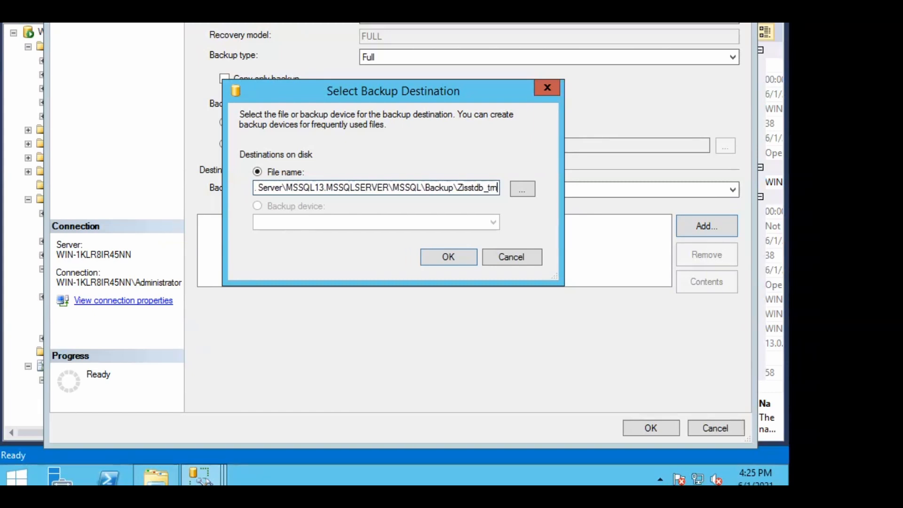
pyautogui.write('.trn')
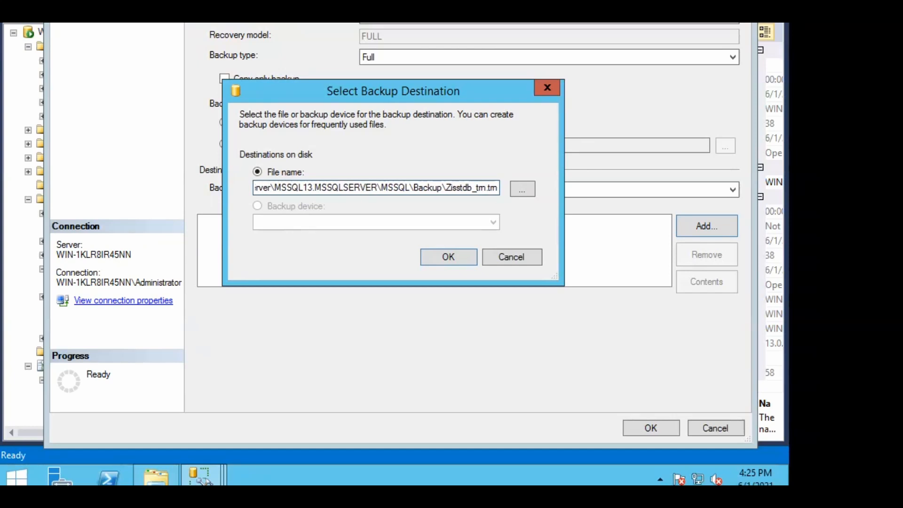
pyautogui.click(433, 257)
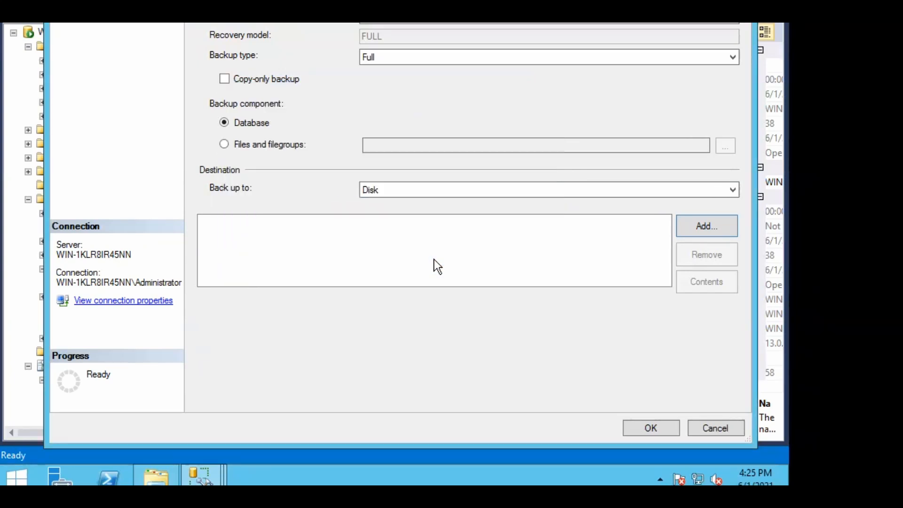
# Open the backup type list to change it from Full
pyautogui.click(458, 61)
pyautogui.click(458, 60)
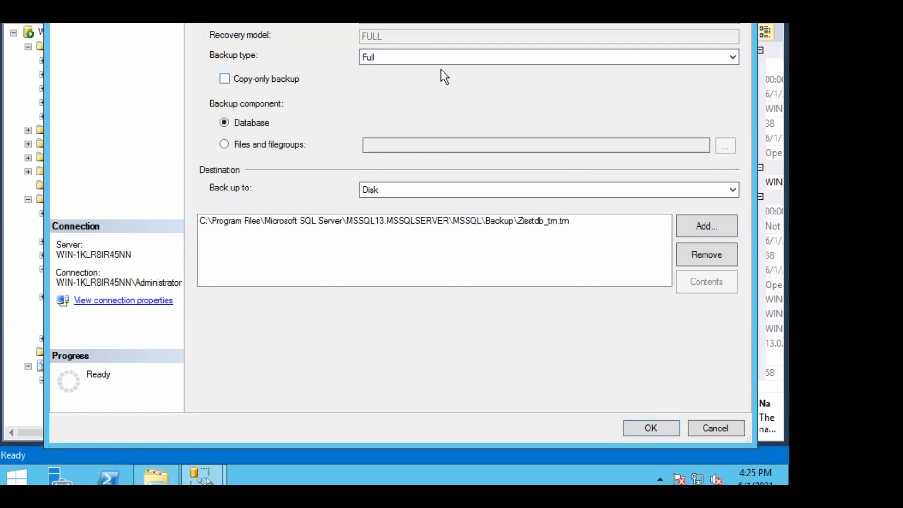
pyautogui.click(441, 63)
pyautogui.click(417, 99)
pyautogui.click(414, 63)
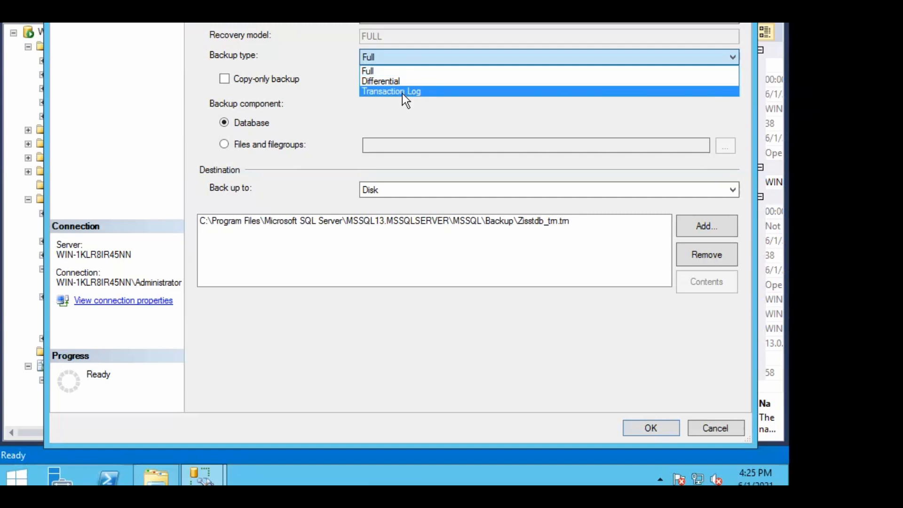
# Make it a Transaction Log backup that overwrites all existing sets and verifies when finished
pyautogui.click(402, 93)
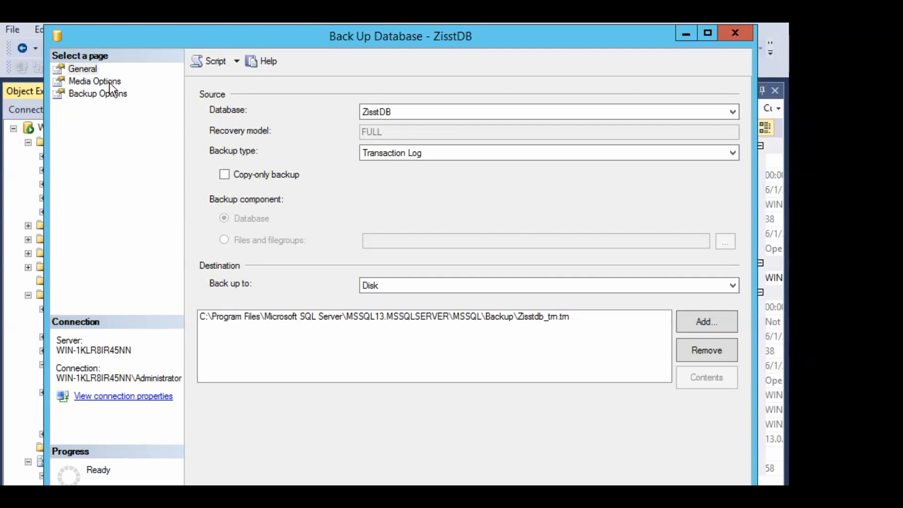
pyautogui.click(105, 81)
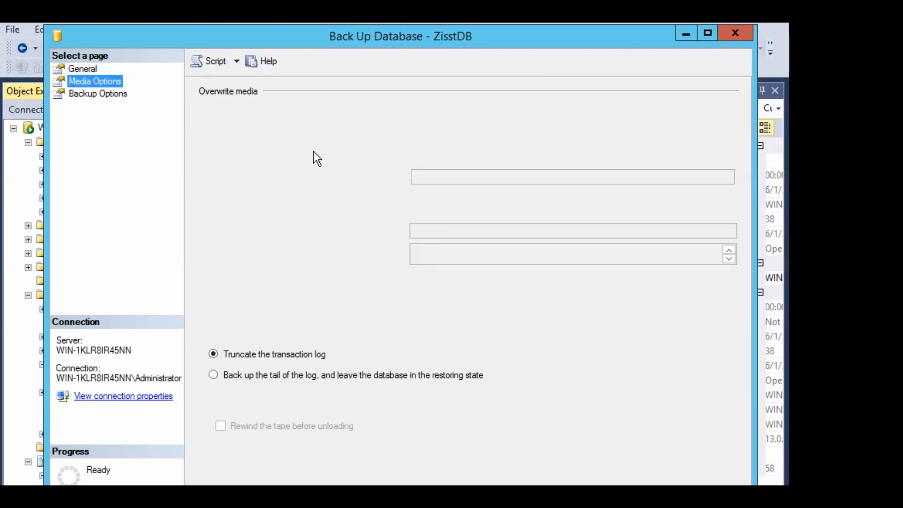
pyautogui.click(276, 145)
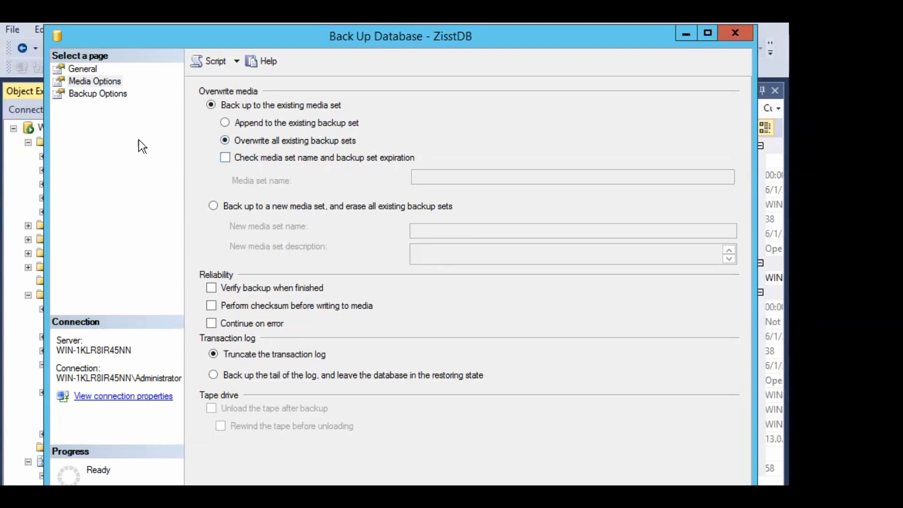
pyautogui.click(235, 292)
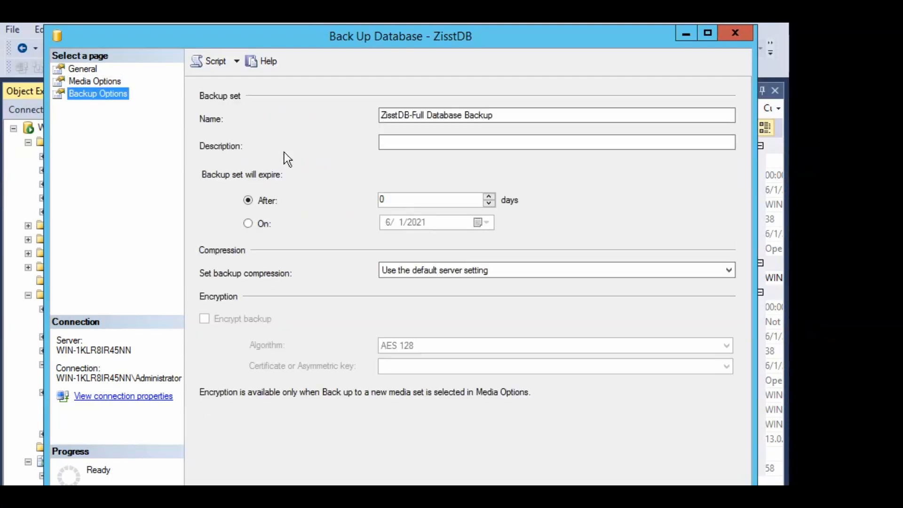
# Set compression to Compress backup, run the backup, and dismiss the success message
pyautogui.click(439, 270)
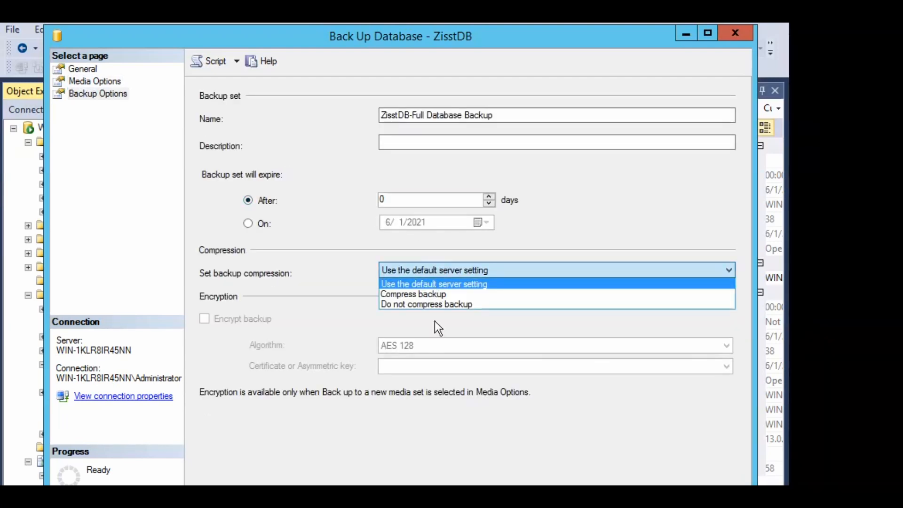
pyautogui.click(416, 296)
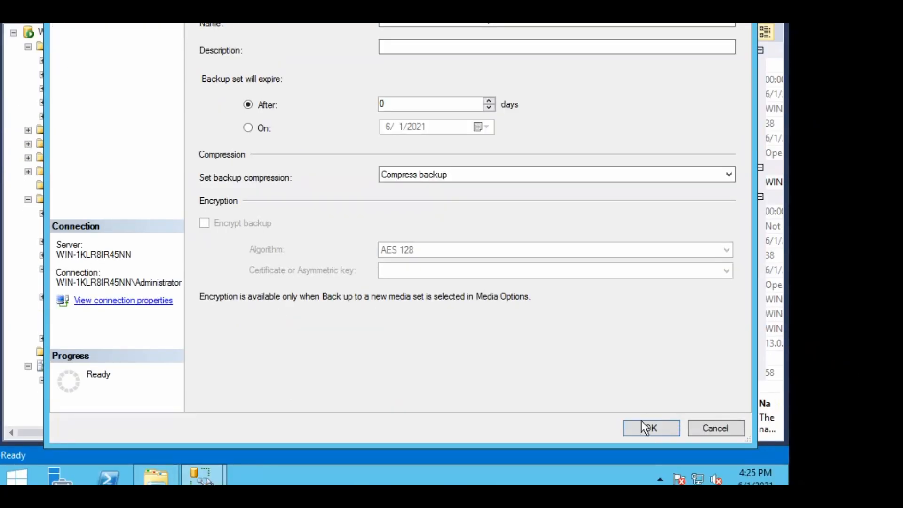
pyautogui.click(638, 430)
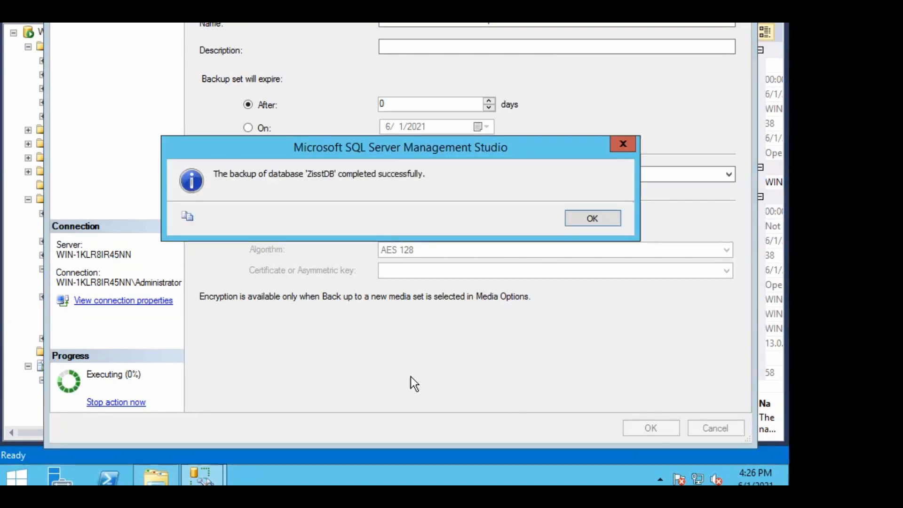
pyautogui.click(584, 222)
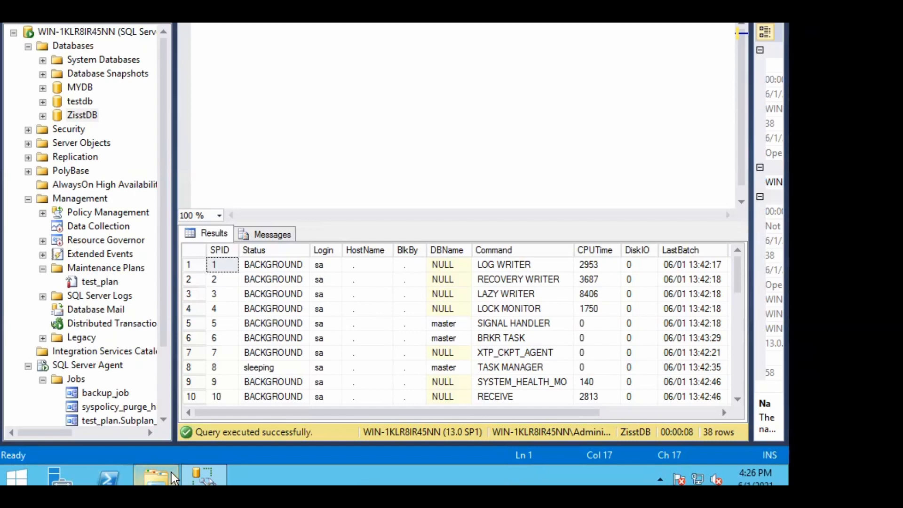
pyautogui.moveTo(174, 477)
pyautogui.click(180, 401)
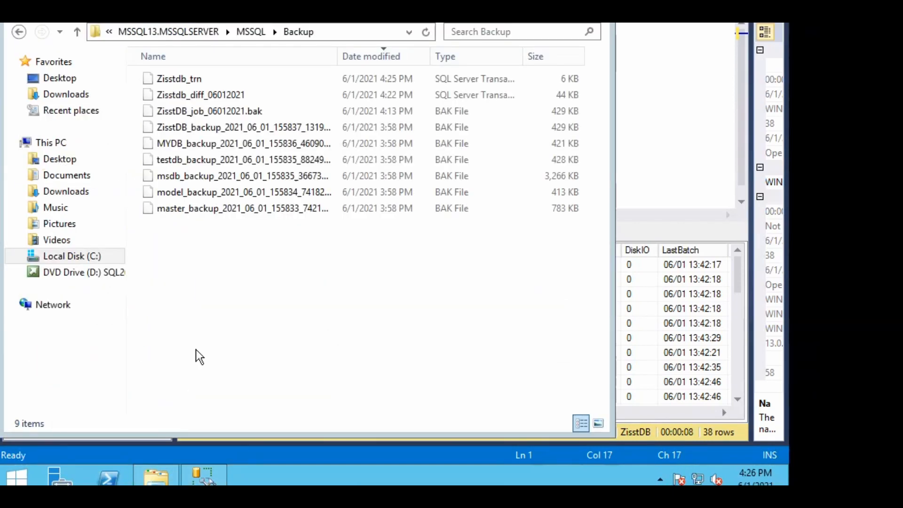
pyautogui.click(423, 33)
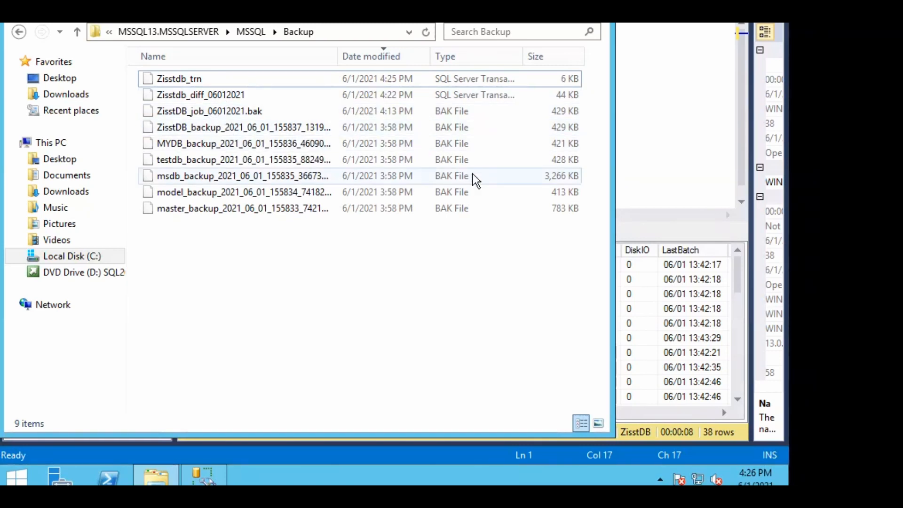
pyautogui.click(671, 115)
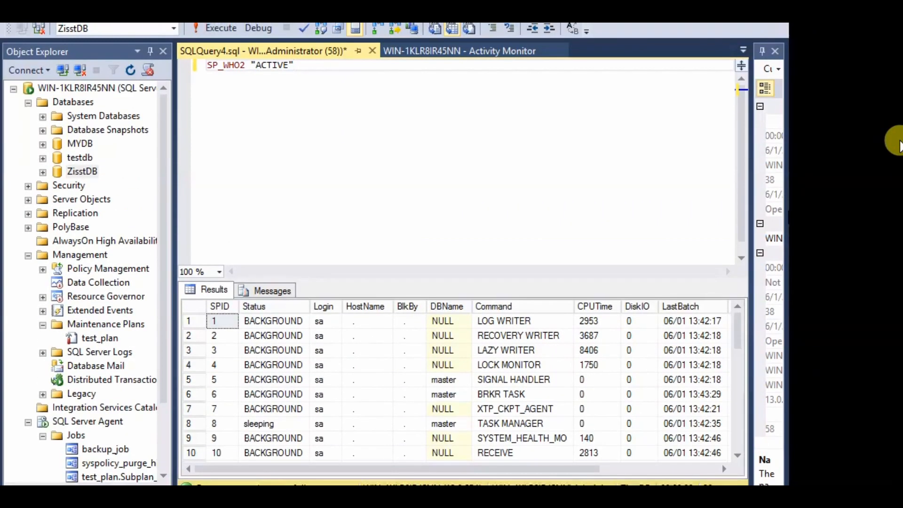
pyautogui.click(89, 173)
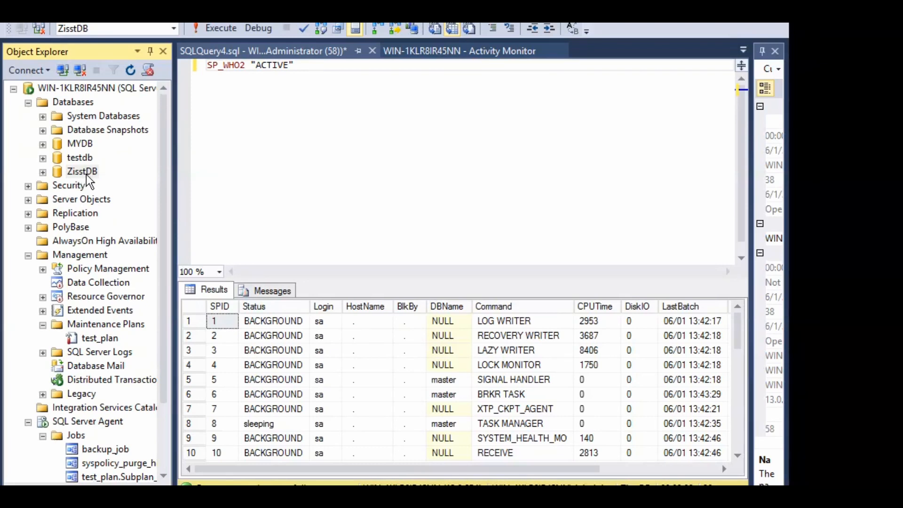
# Start a ZisstDB backup, tick Copy-only backup, and remove the old Zisstdb_trn.trn destination
pyautogui.rightClick(82, 174)
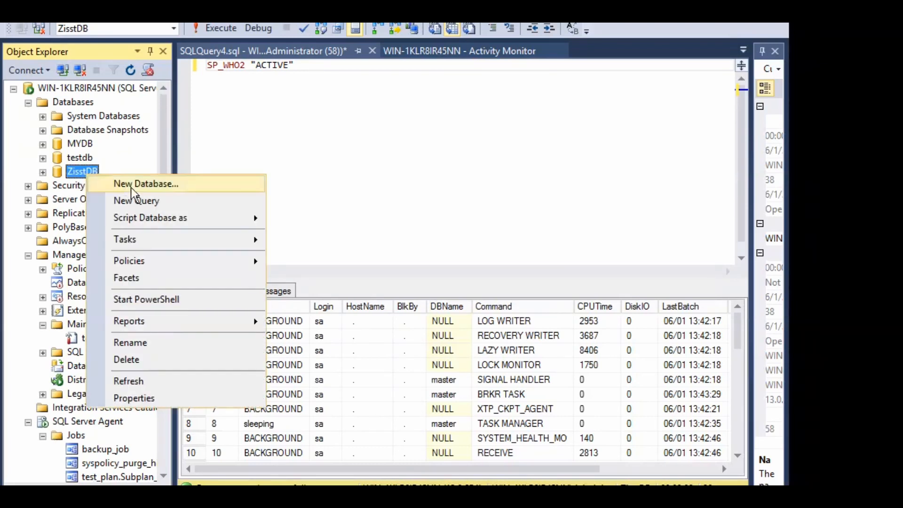
pyautogui.moveTo(208, 246)
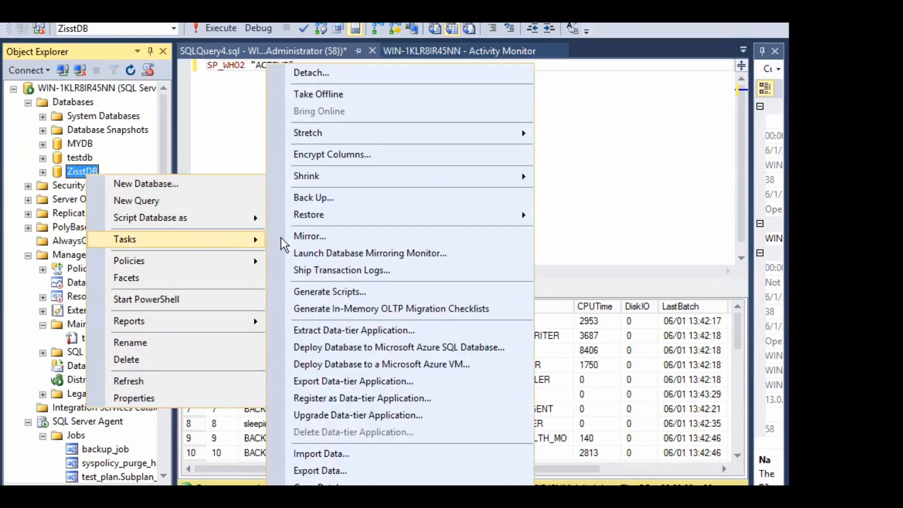
pyautogui.click(322, 196)
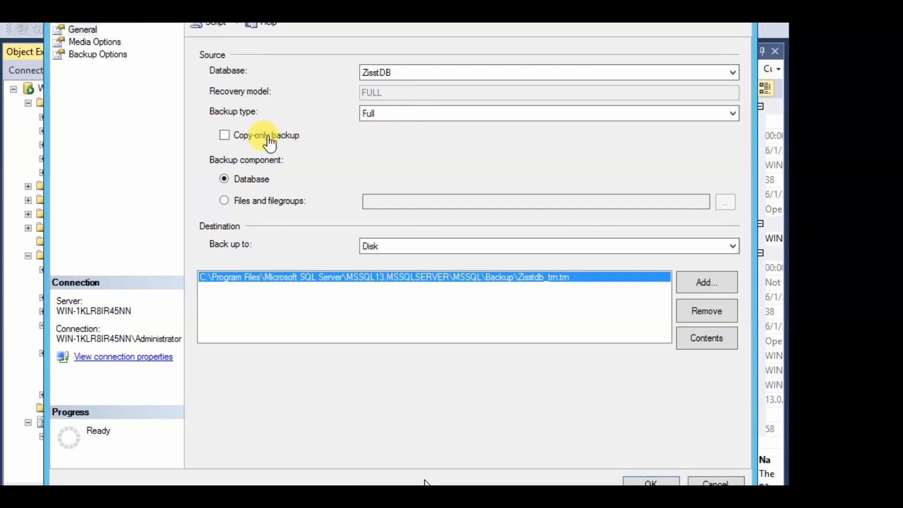
pyautogui.click(226, 137)
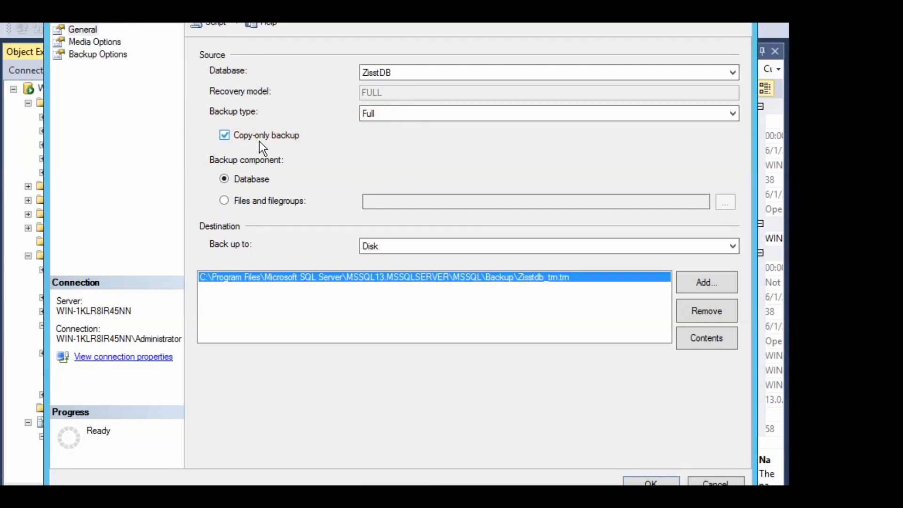
pyautogui.click(696, 310)
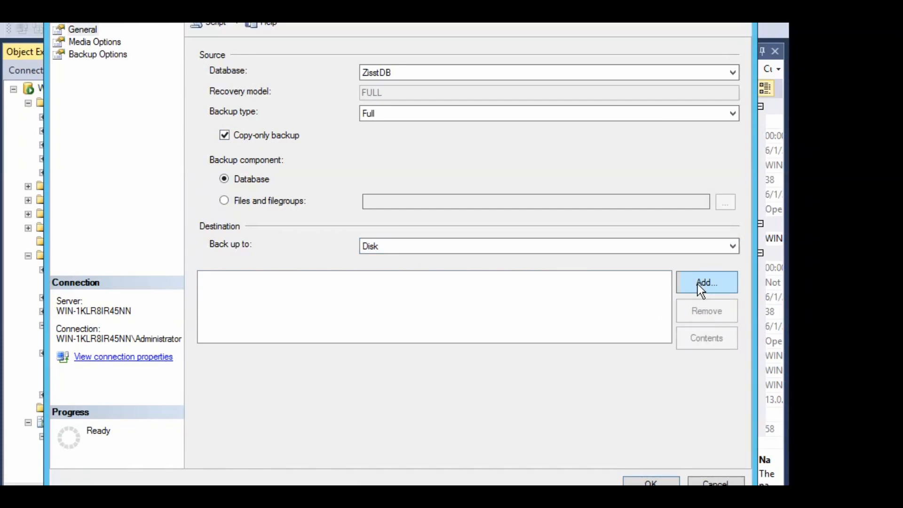
# Add Zisstdb_copyOnly.bak in the Backup folder as the backup destination file
pyautogui.click(690, 284)
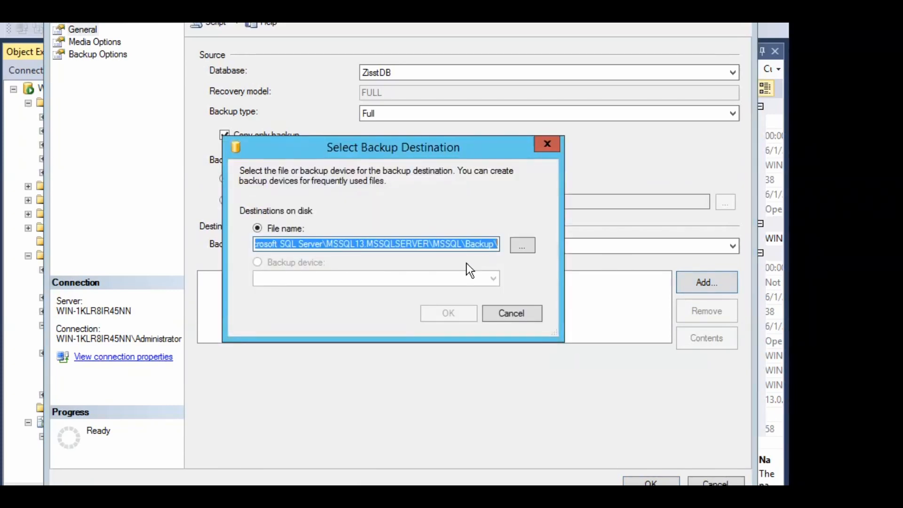
pyautogui.click(488, 239)
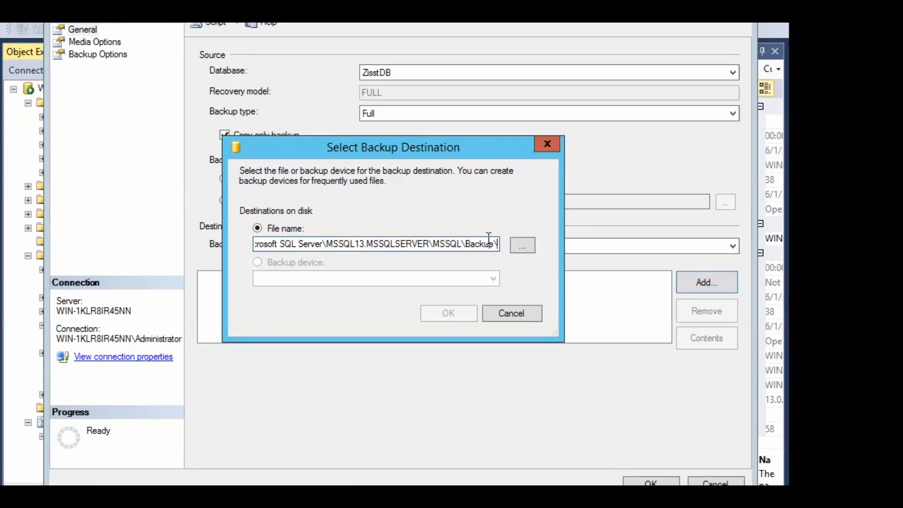
pyautogui.write('Zisst')
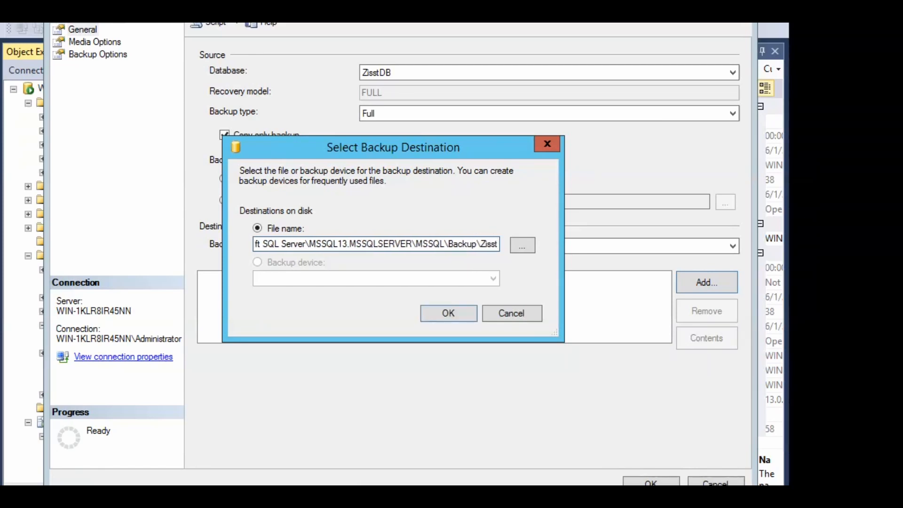
pyautogui.write('db_c')
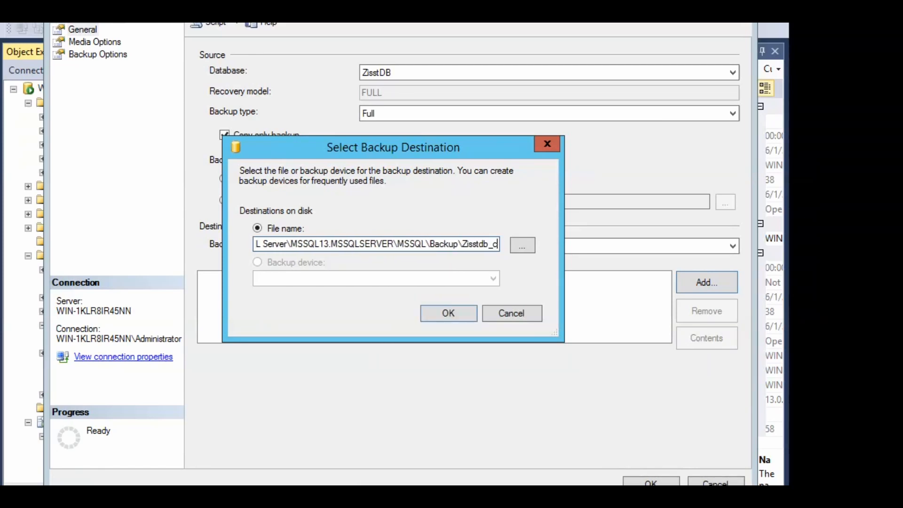
pyautogui.write('opyOnly')
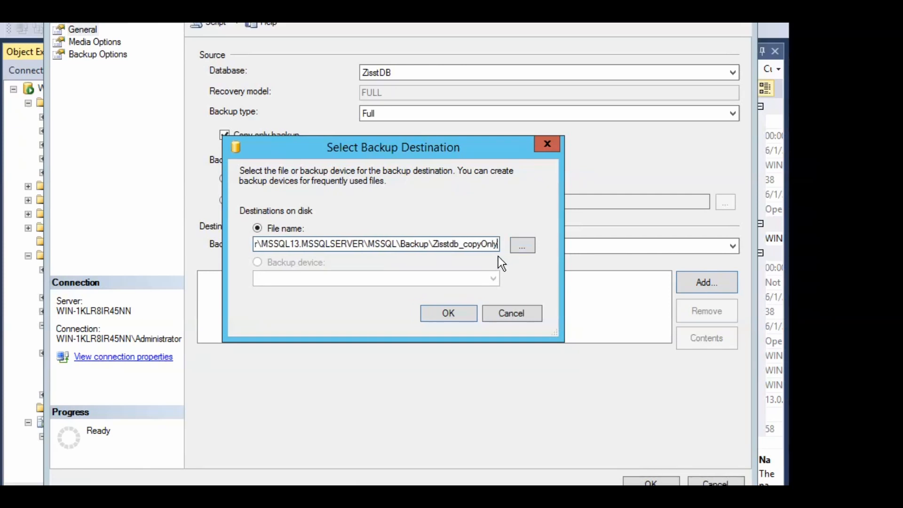
pyautogui.write('.bak')
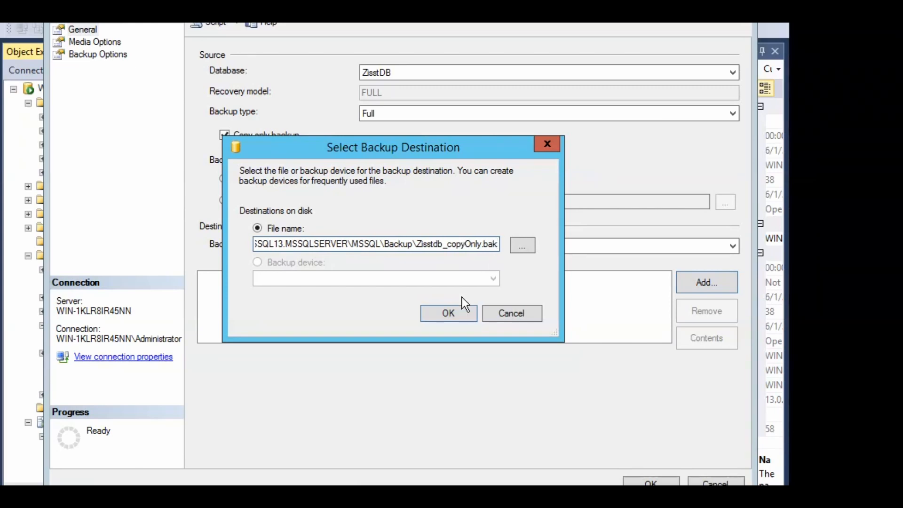
pyautogui.click(449, 311)
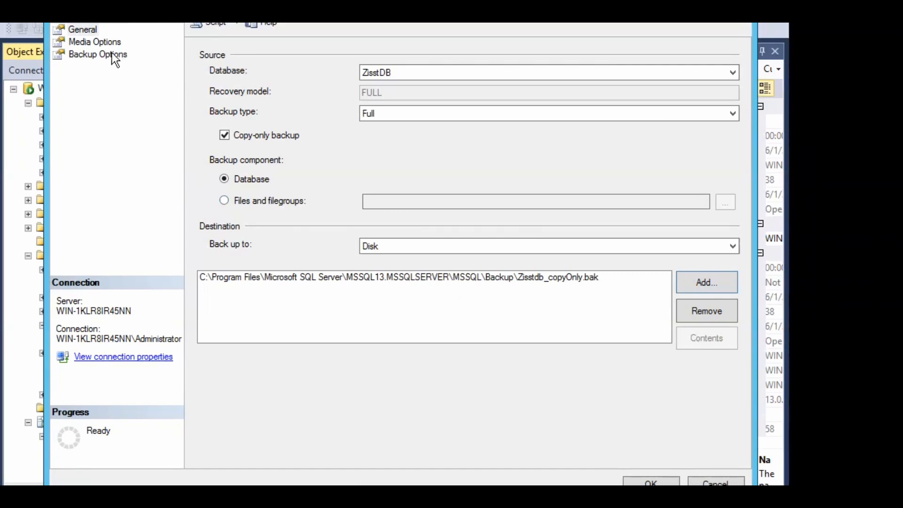
# Set the backup to overwrite all existing backup sets and to use Compress backup
pyautogui.click(103, 42)
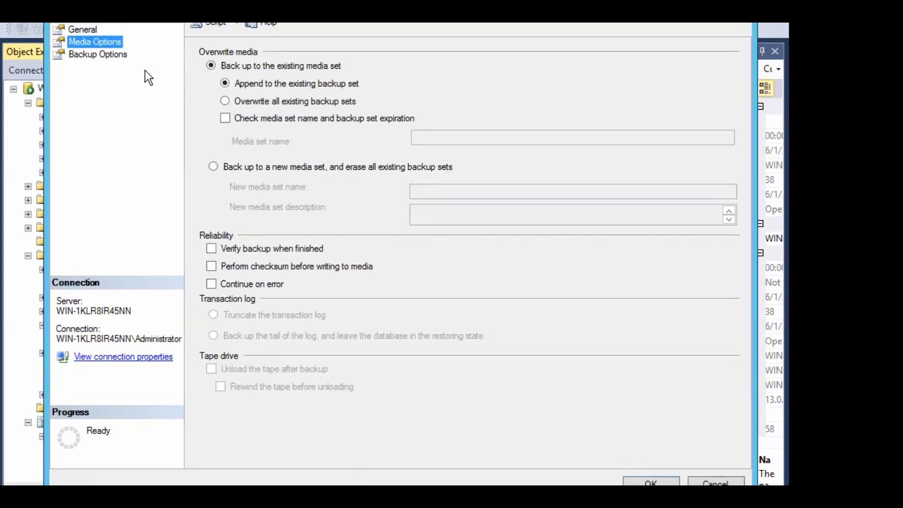
pyautogui.click(224, 102)
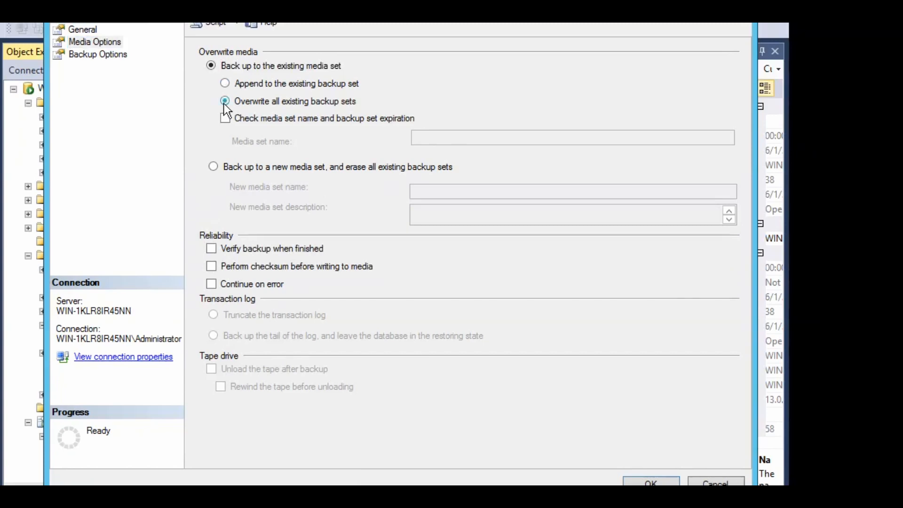
pyautogui.click(102, 54)
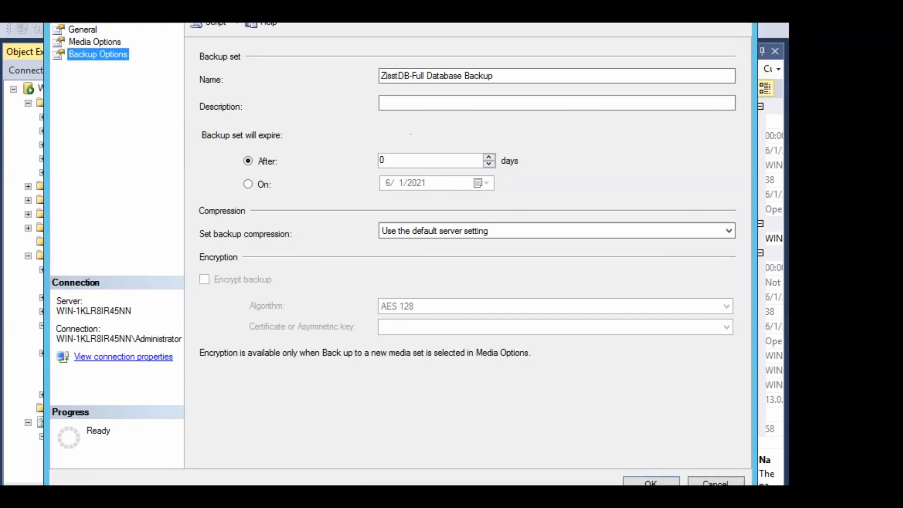
pyautogui.click(453, 230)
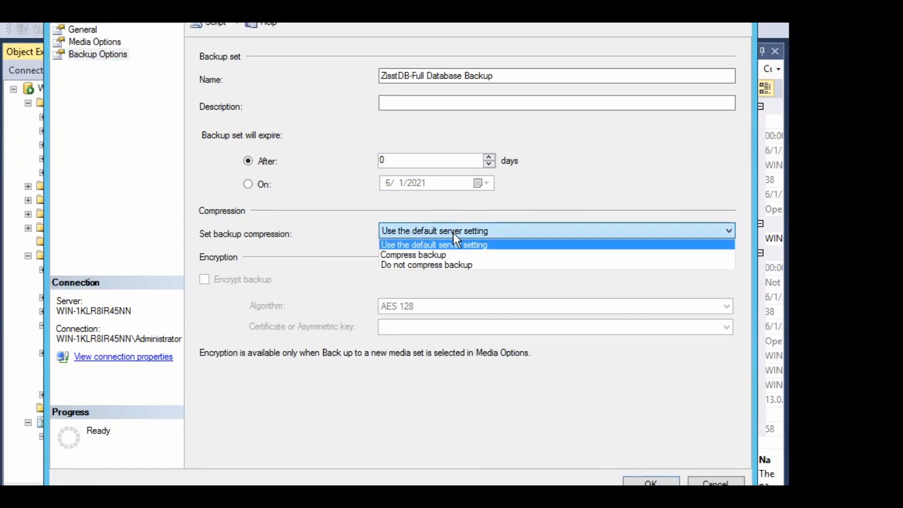
pyautogui.click(444, 265)
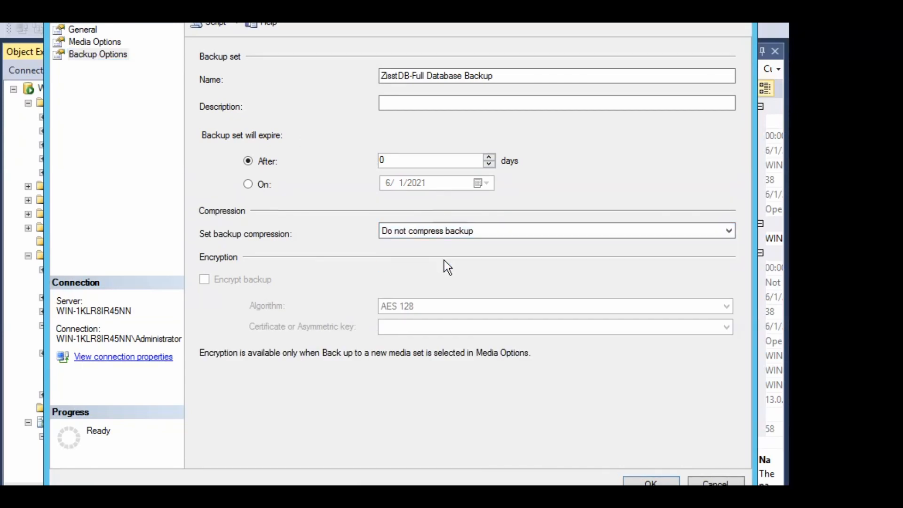
pyautogui.click(433, 230)
pyautogui.click(416, 254)
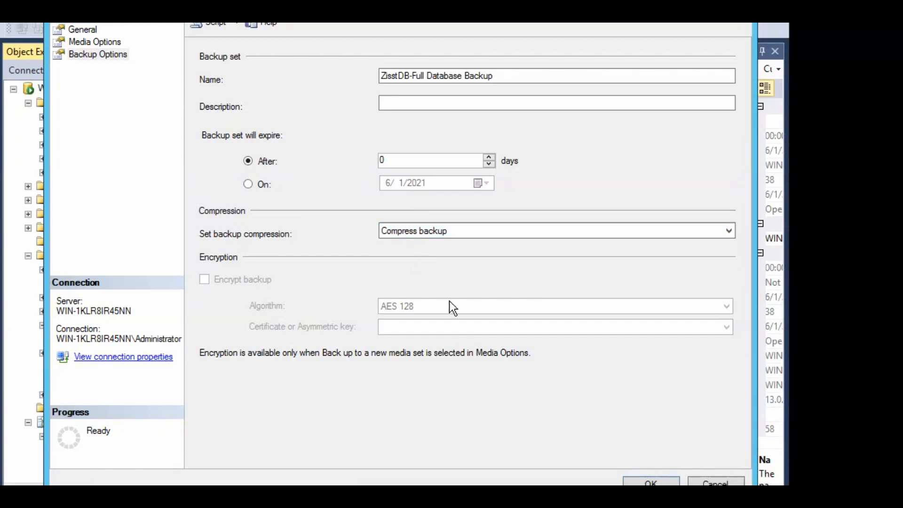
pyautogui.click(647, 481)
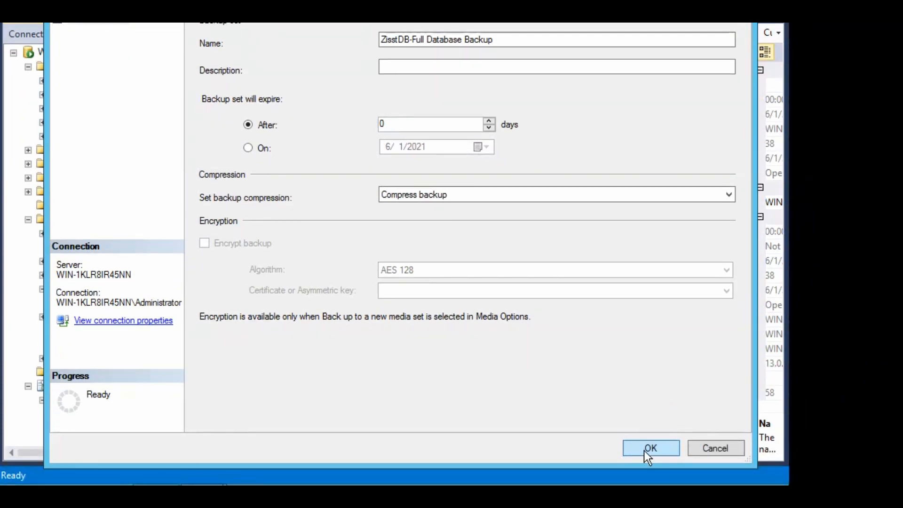
# Run the copy-only backup and find the 429 KB Zisstdb_copyOnly.bak in the Backup folder
pyautogui.click(645, 449)
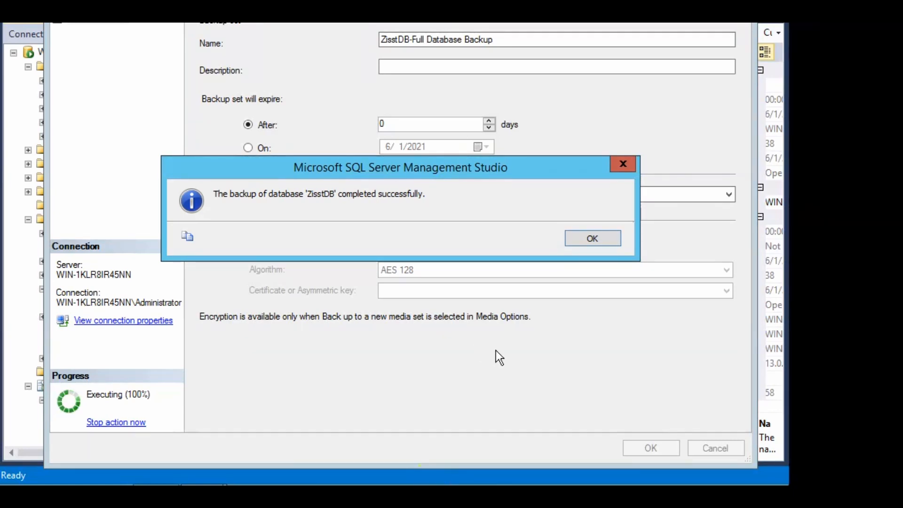
pyautogui.click(576, 238)
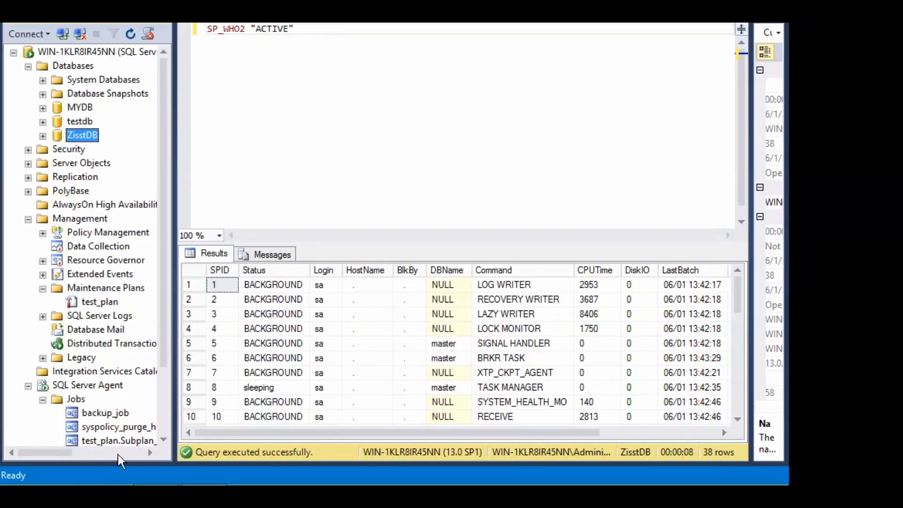
pyautogui.click(158, 489)
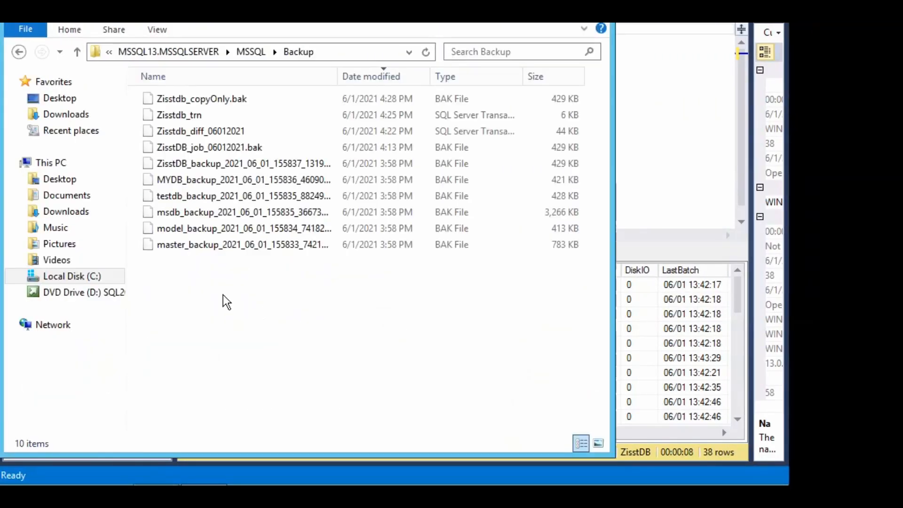
pyautogui.click(206, 103)
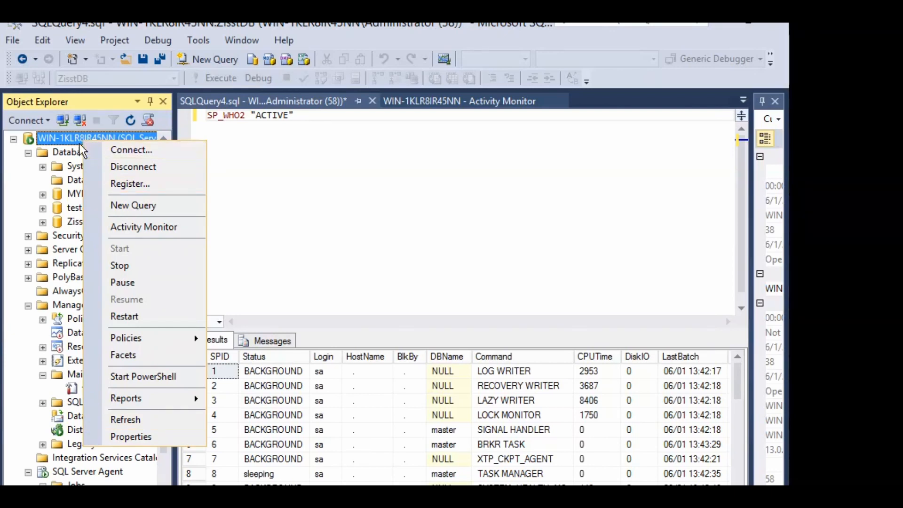
# Set minimum server memory to 1024 MB and maximum to 4800 MB, then apply
pyautogui.click(123, 435)
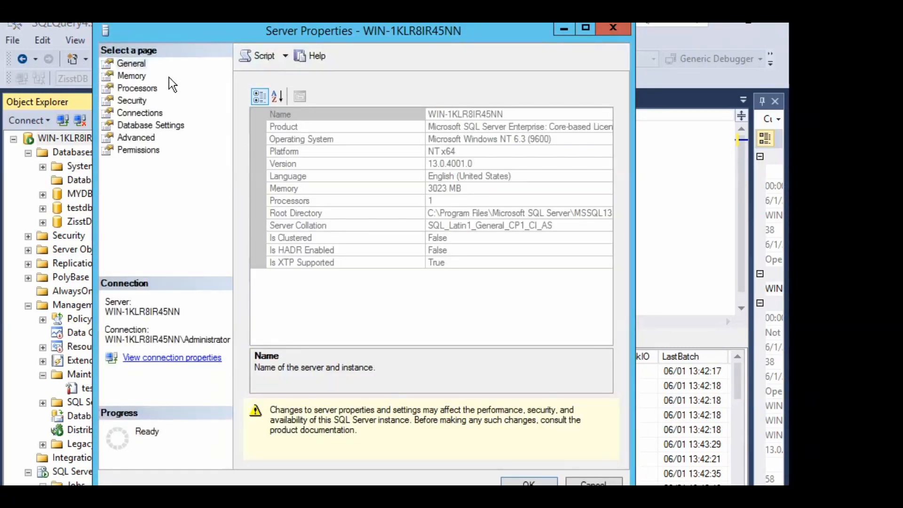
pyautogui.click(137, 75)
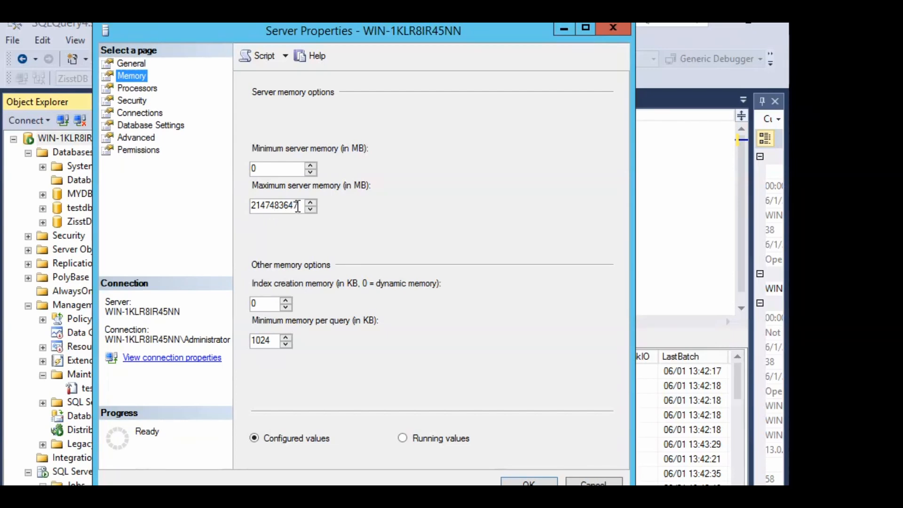
pyautogui.moveTo(271, 174); pyautogui.dragTo(237, 168)
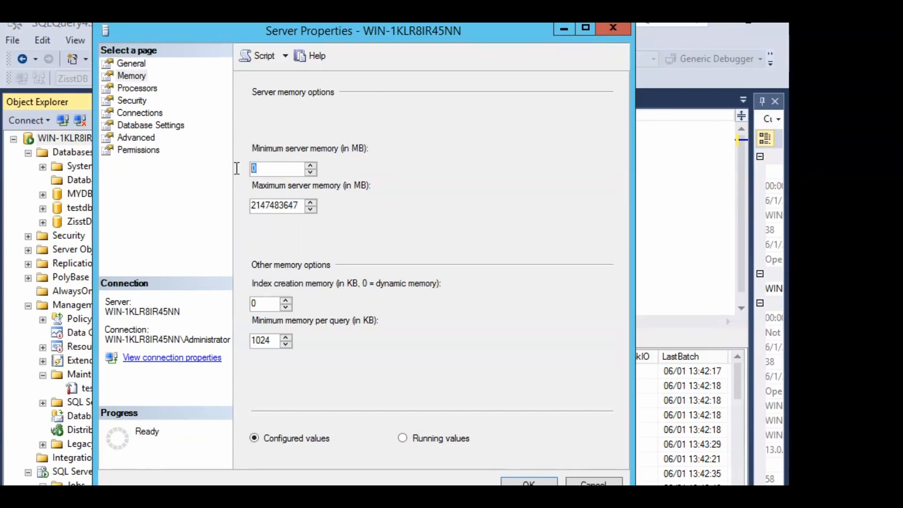
pyautogui.write('0')
pyautogui.write('1024')
pyautogui.moveTo(301, 207); pyautogui.dragTo(246, 205)
pyautogui.write('20')
pyautogui.write('4')
pyautogui.press('BackSpace')
pyautogui.press('BackSpace')
pyautogui.press('BackSpace')
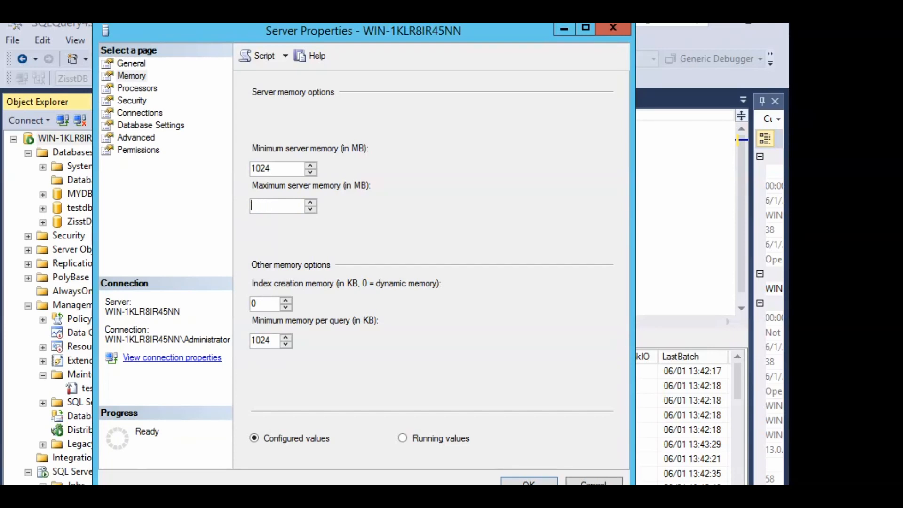
pyautogui.write('4800')
pyautogui.press('Return')
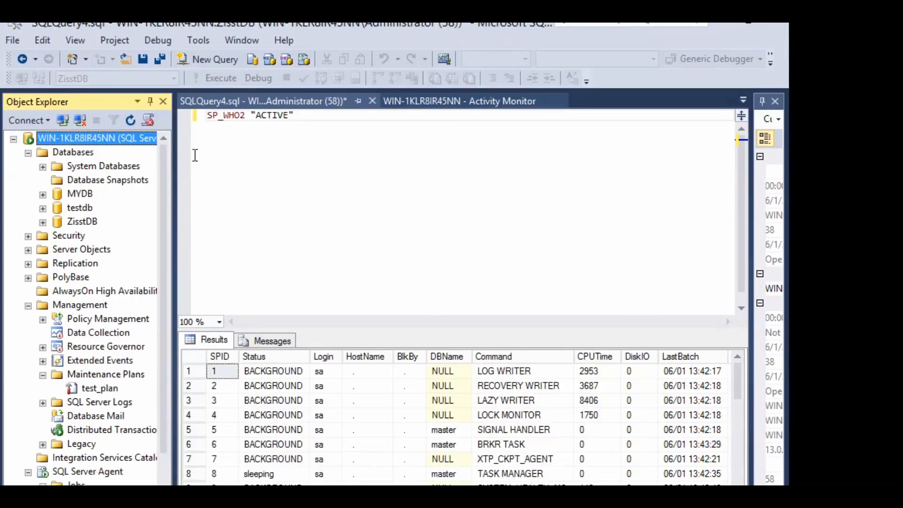
# Reopen Server Properties, confirm the 1024/4800 MB memory limits, and view the Processors settings
pyautogui.rightClick(111, 138)
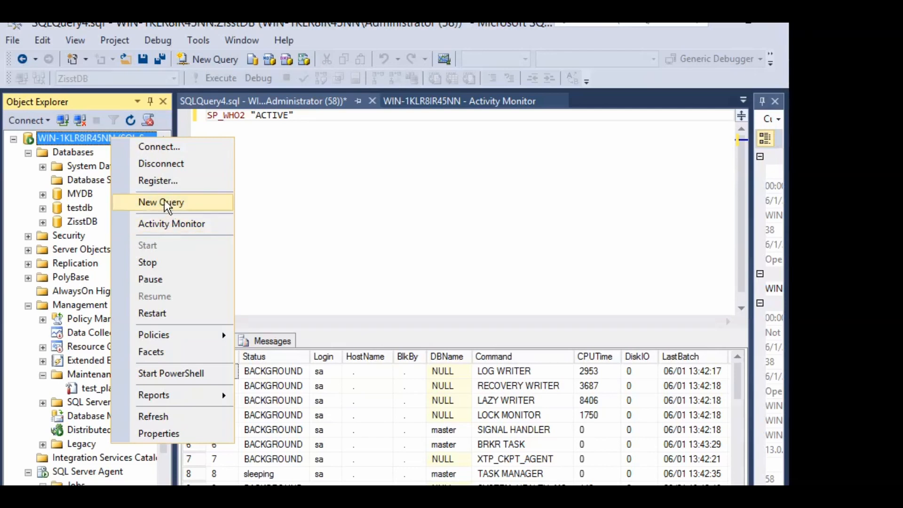
pyautogui.click(174, 434)
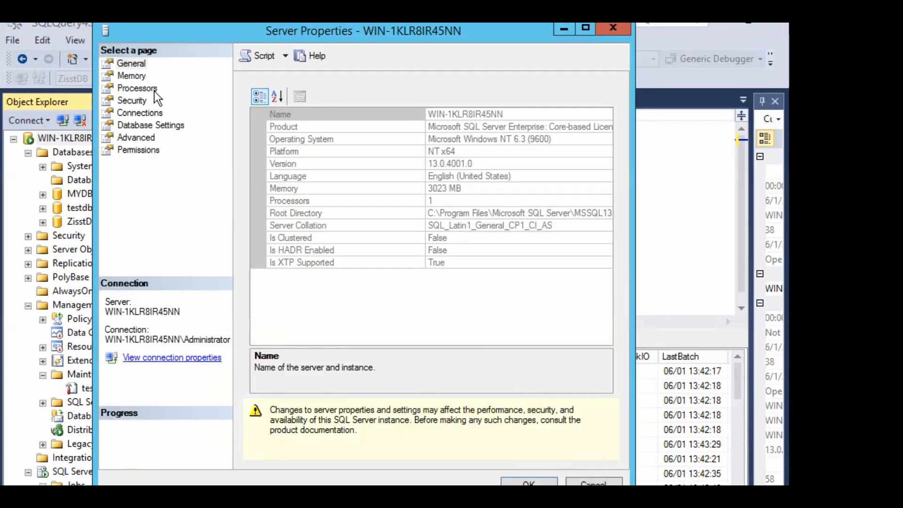
pyautogui.click(135, 75)
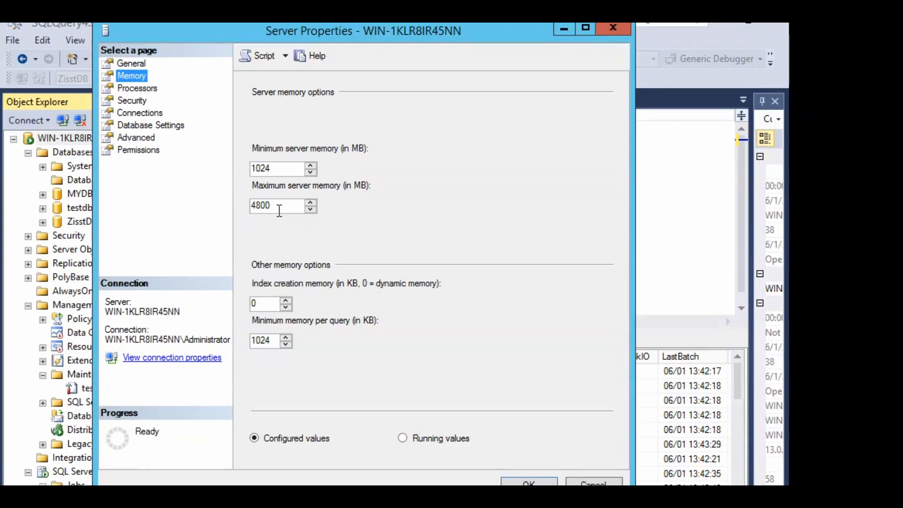
pyautogui.click(142, 89)
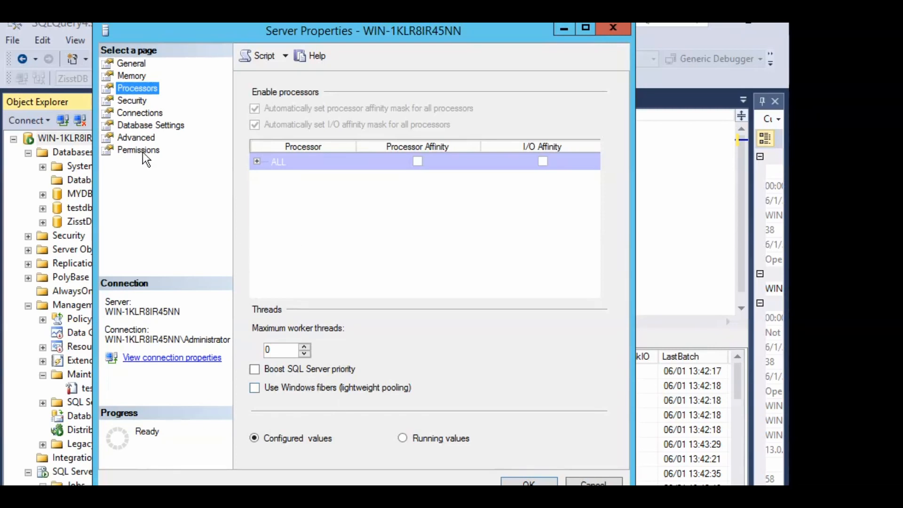
# Set login auditing to both failed and successful logins and view the Connections settings
pyautogui.click(121, 100)
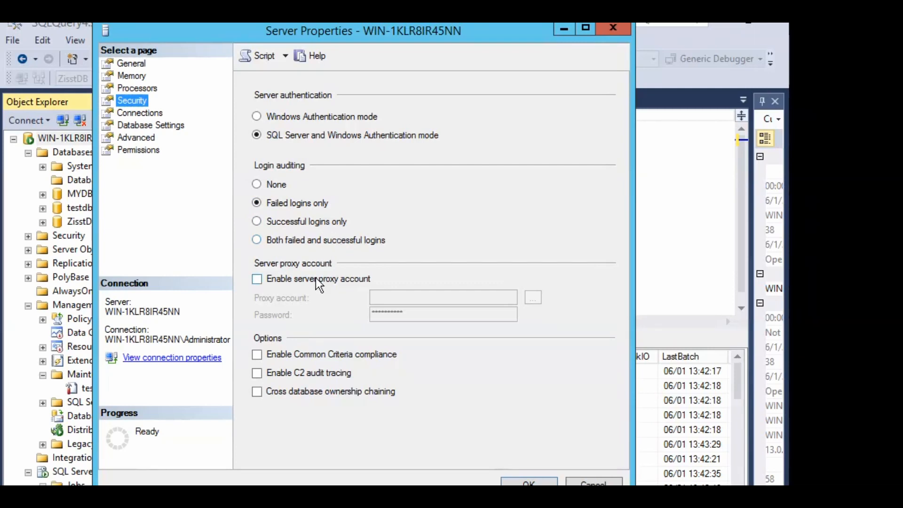
pyautogui.click(256, 241)
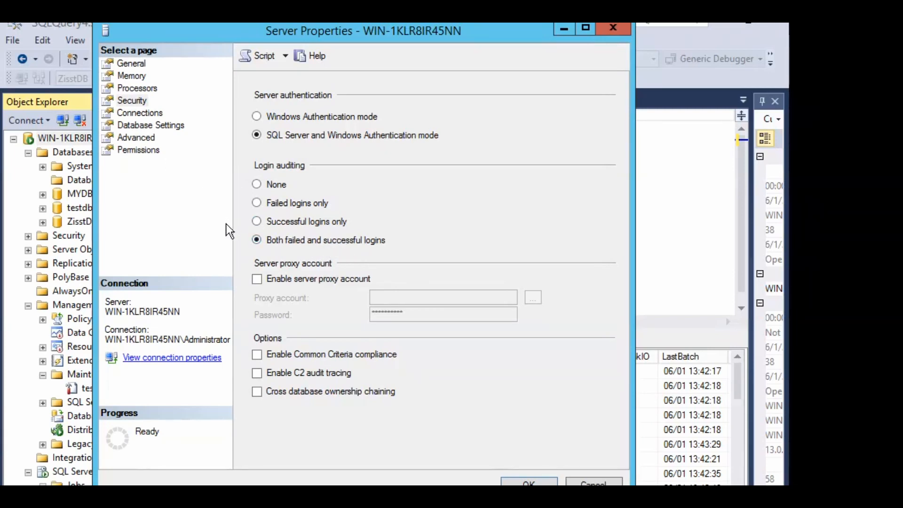
pyautogui.click(141, 113)
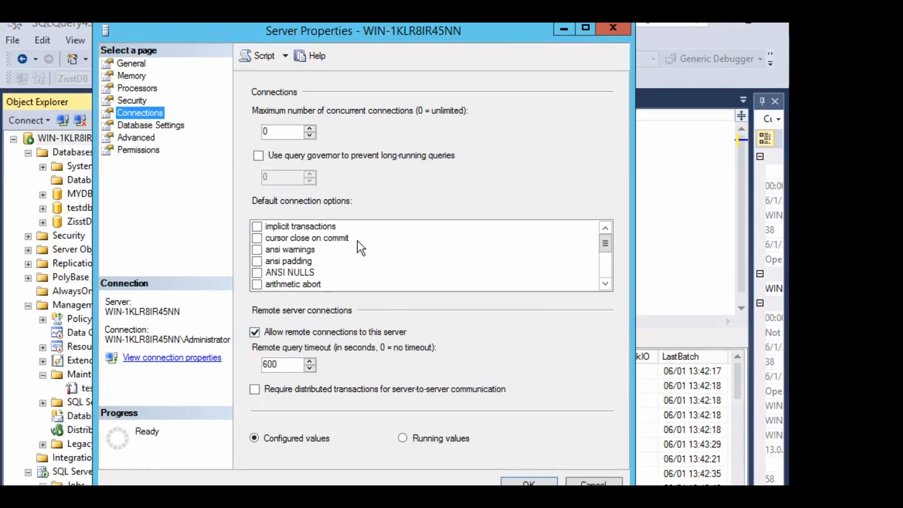
# Review the default data path under MSSQL13.MSSQLSERVER in Database Settings, then view Advanced settings
pyautogui.click(161, 129)
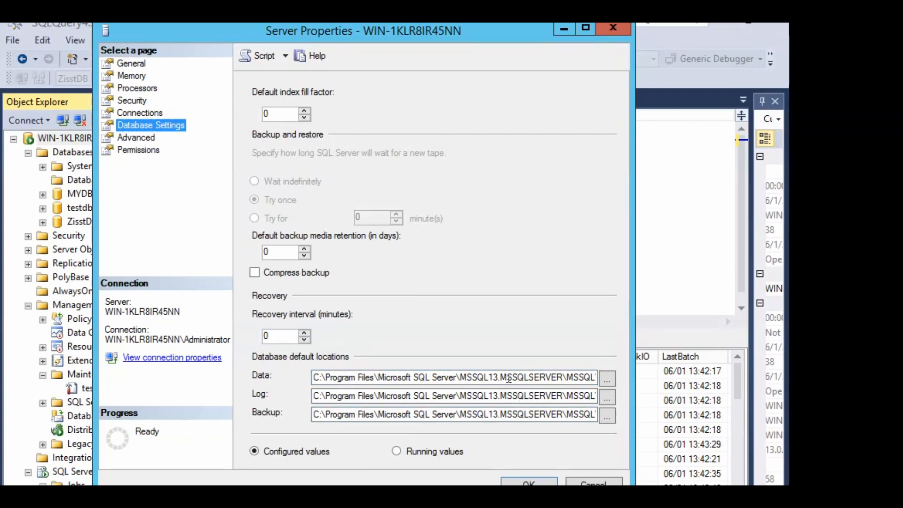
pyautogui.click(488, 378)
pyautogui.moveTo(485, 378); pyautogui.dragTo(554, 377)
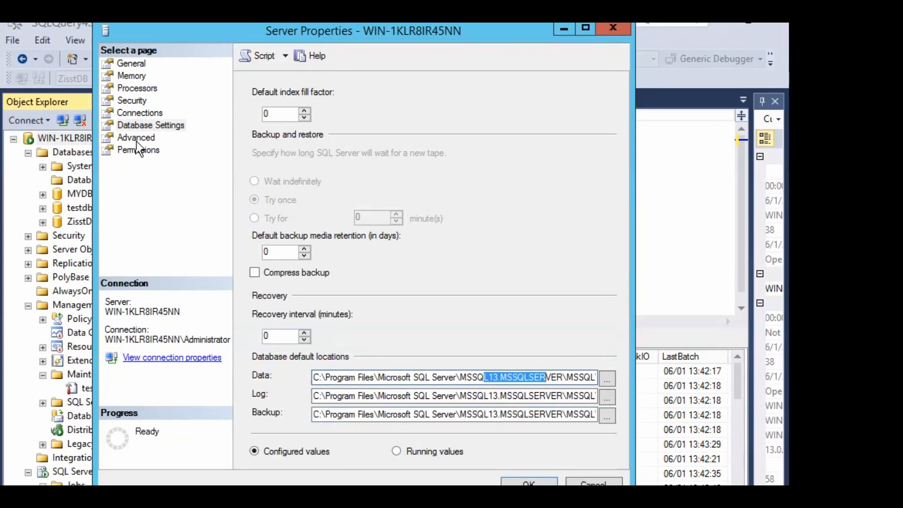
pyautogui.click(135, 137)
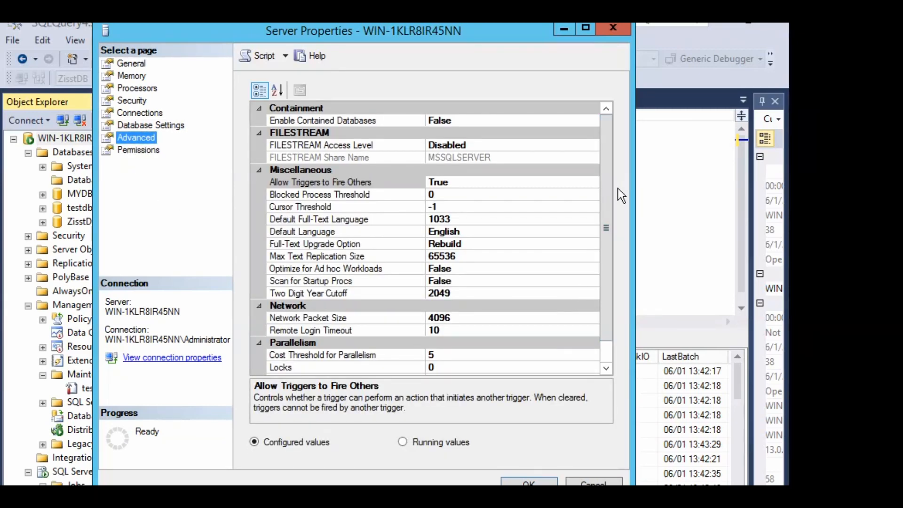
# Look through the Advanced property grid, then view the server Permissions page
pyautogui.scroll(-1, 621, 280)
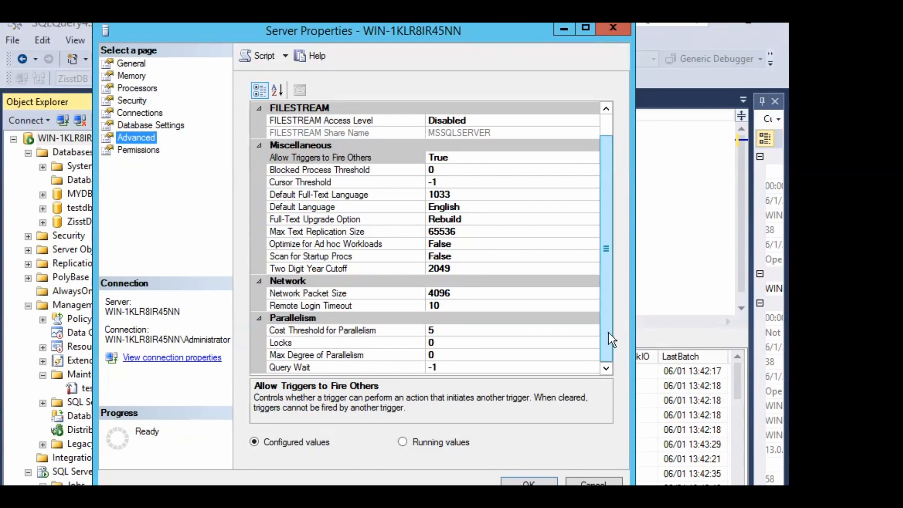
pyautogui.scroll(1, 613, 340)
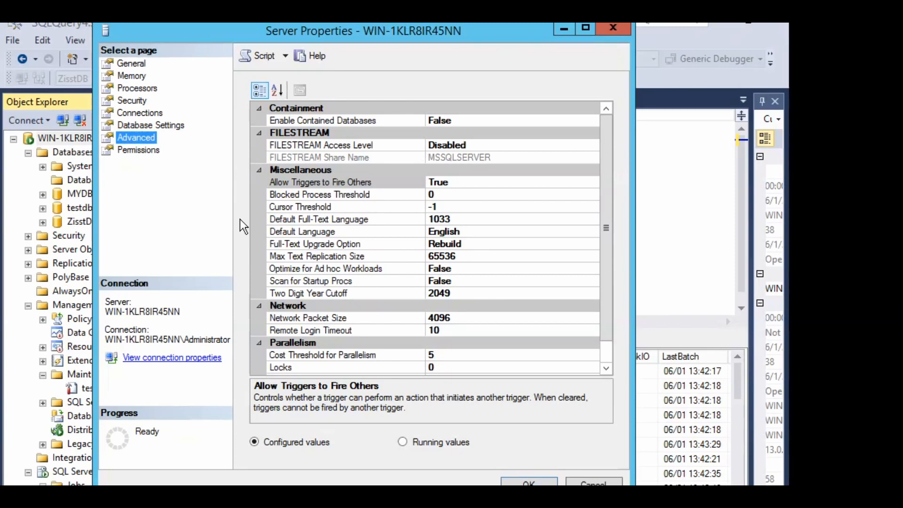
pyautogui.click(128, 149)
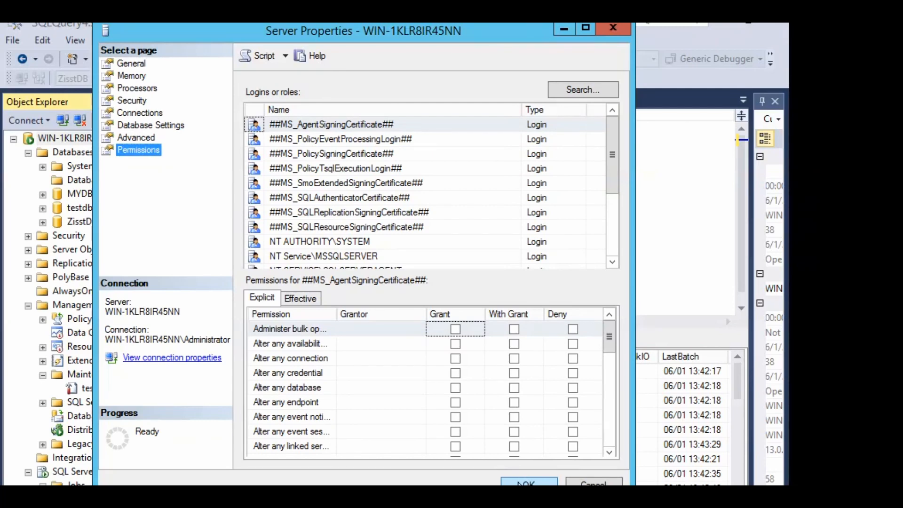
# Close Server Properties with OK, returning to the SP_WHO2 query results
pyautogui.click(518, 483)
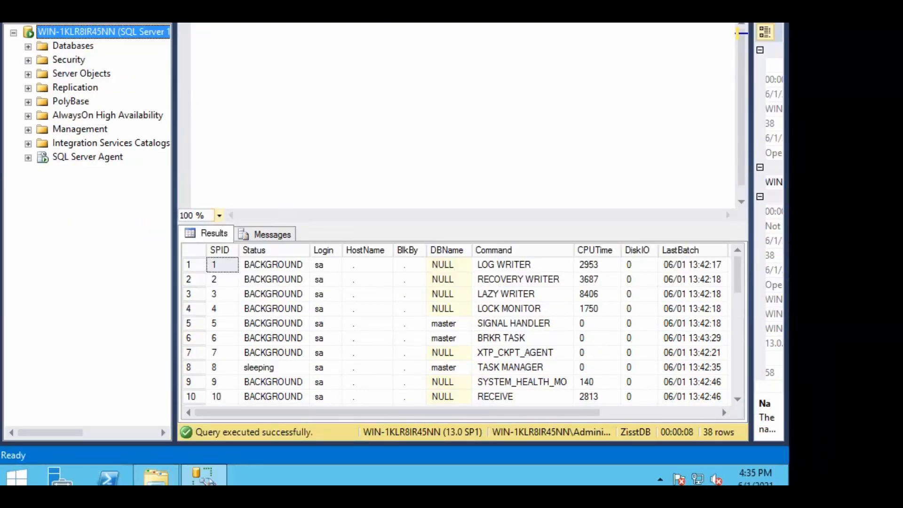
# Search the Windows Start screen for 'sql configuration'
pyautogui.click(24, 475)
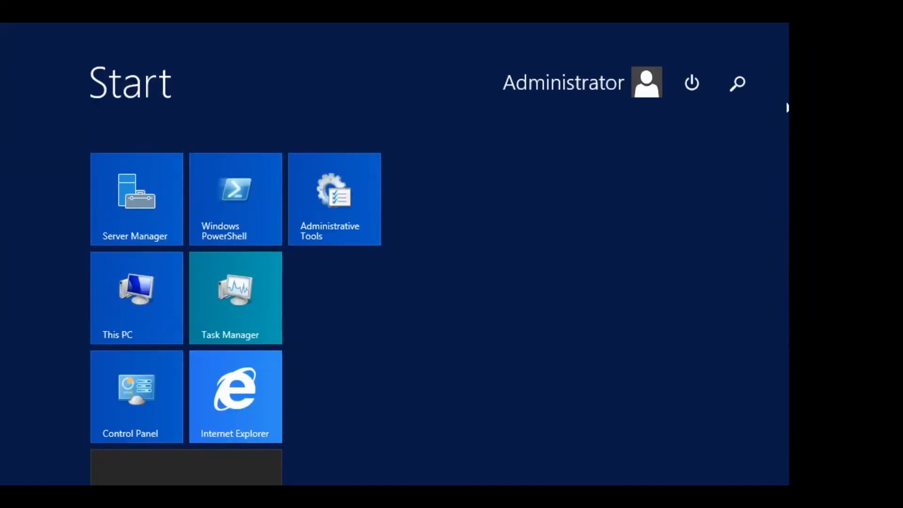
pyautogui.click(749, 88)
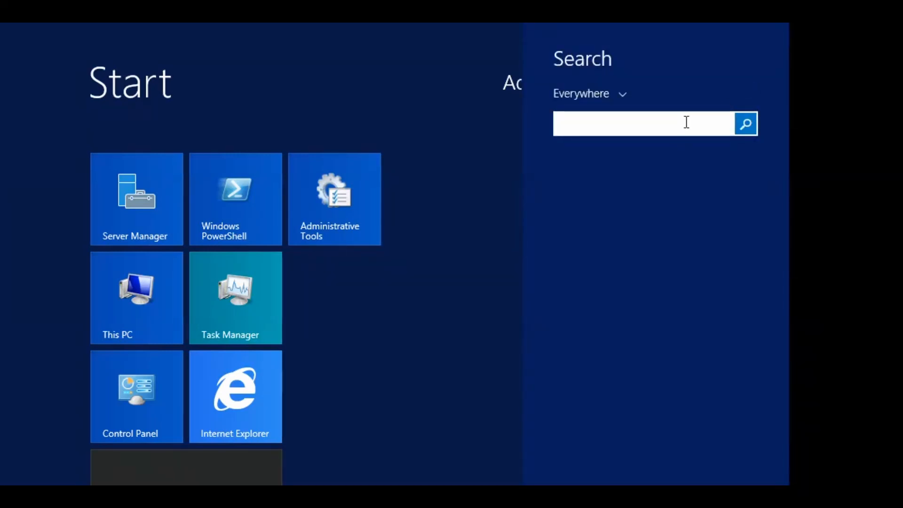
pyautogui.write('sql c')
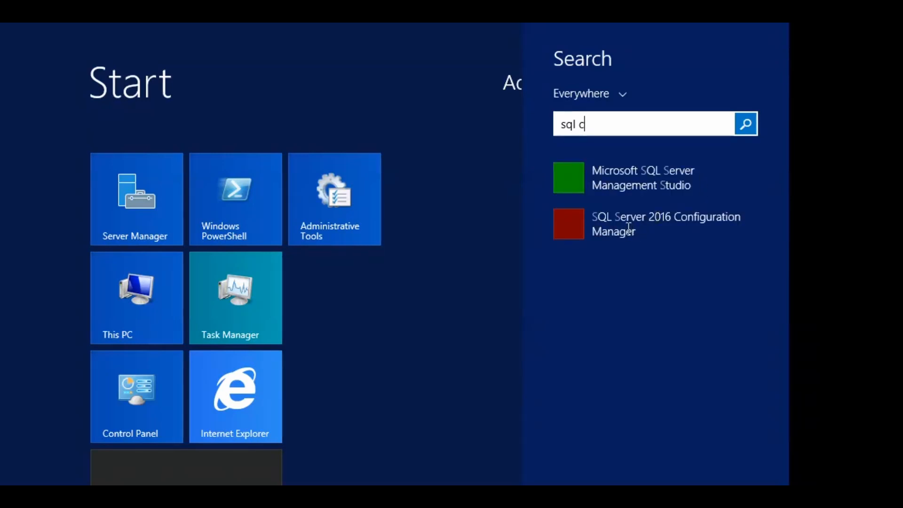
pyautogui.write('onfiguration')
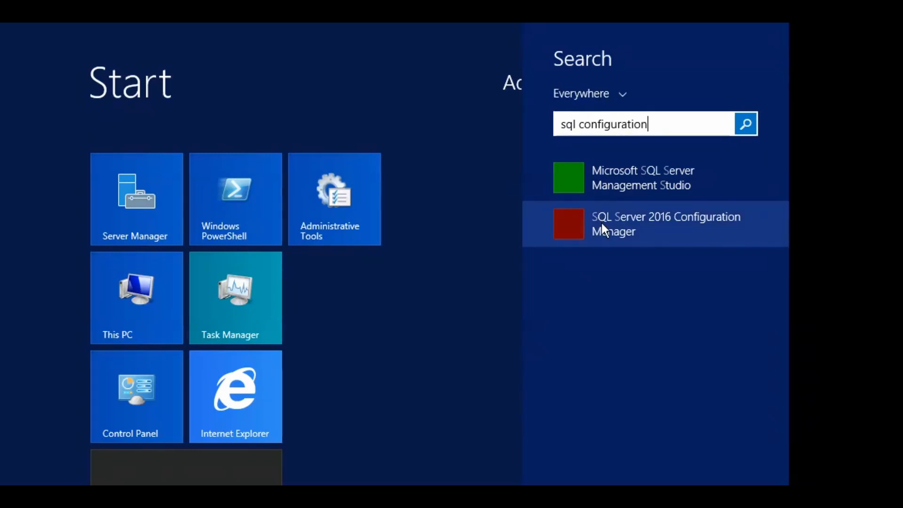
# Launch SQL Server 2016 Configuration Manager from the search results
pyautogui.click(601, 223)
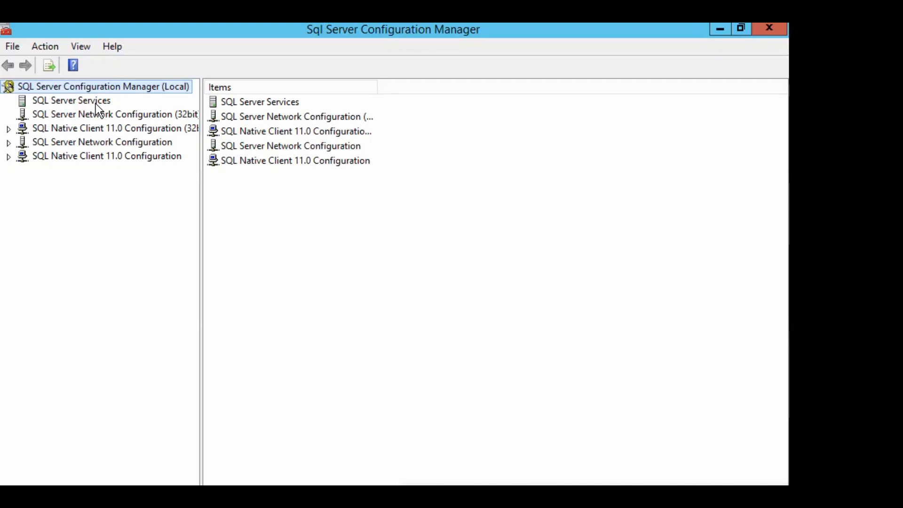
# Restart the SQL Server (MSSQLSERVER) service, then view its network protocols
pyautogui.click(82, 101)
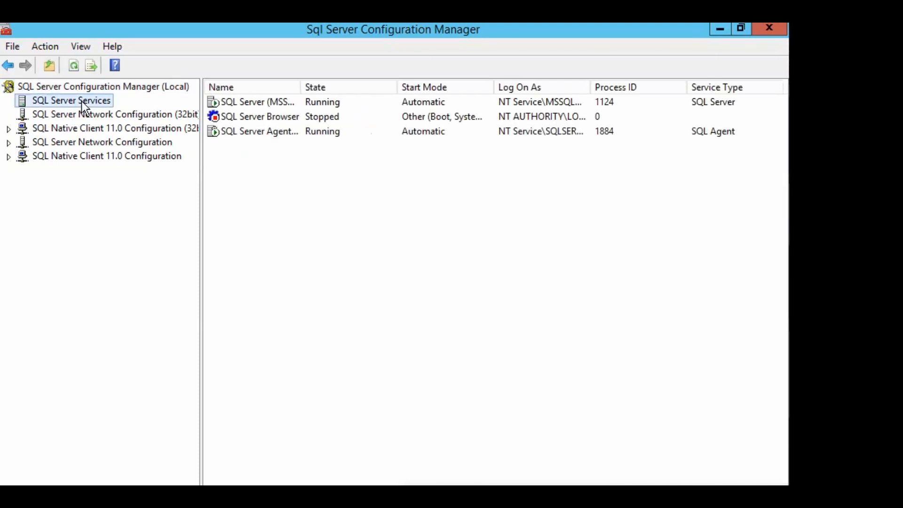
pyautogui.click(274, 104)
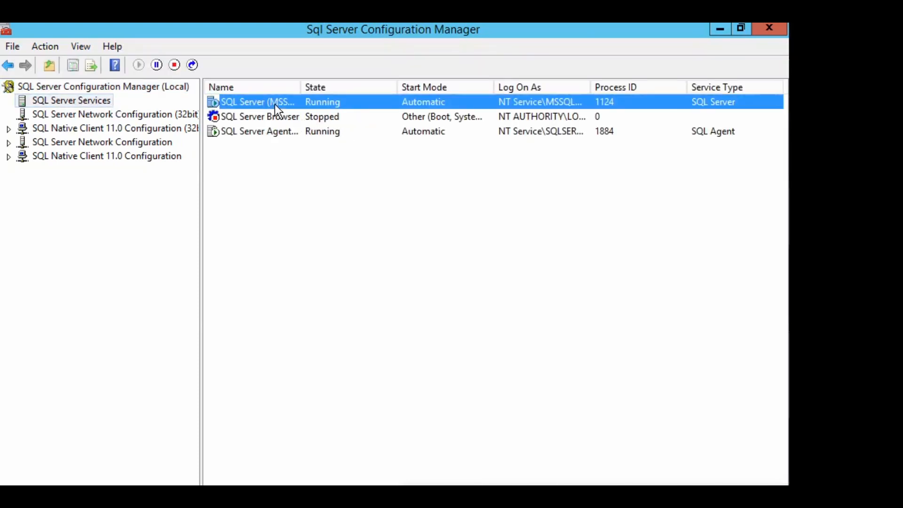
pyautogui.rightClick(275, 103)
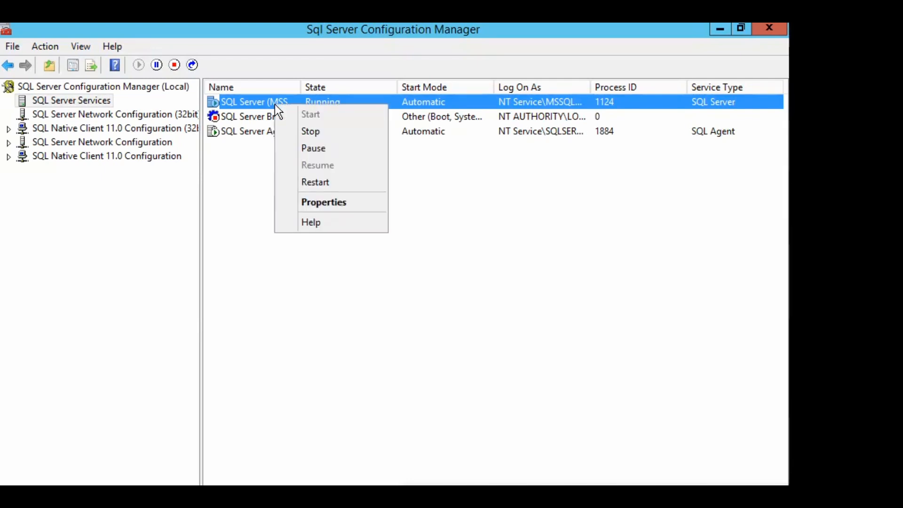
pyautogui.click(327, 181)
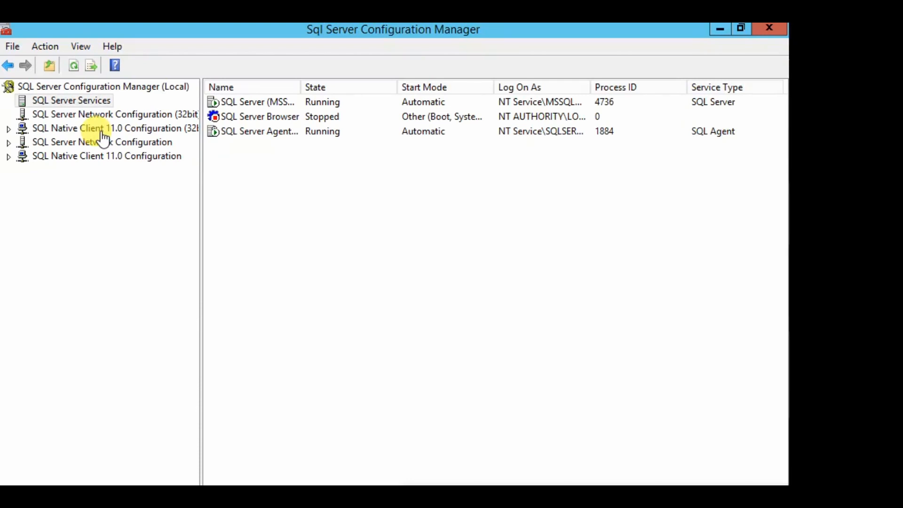
pyautogui.click(137, 145)
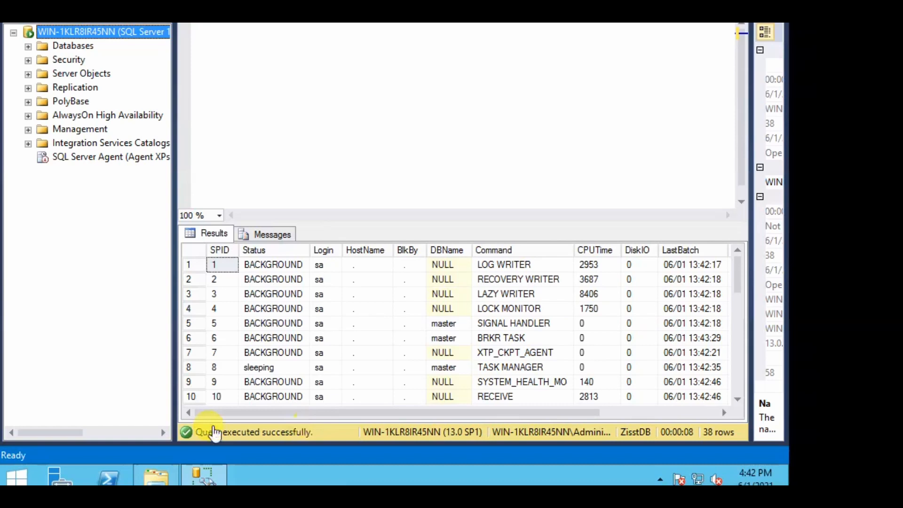
# Search the Windows Start screen for 'services'
pyautogui.click(19, 476)
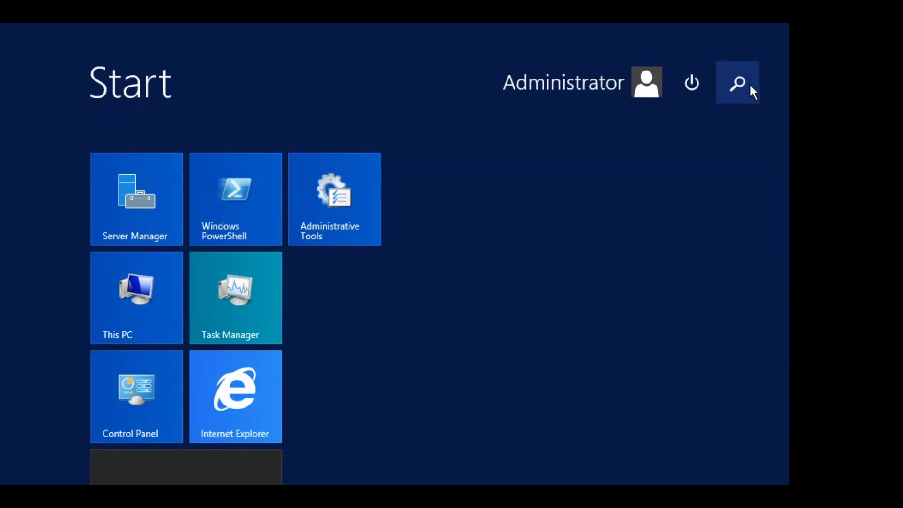
pyautogui.click(737, 89)
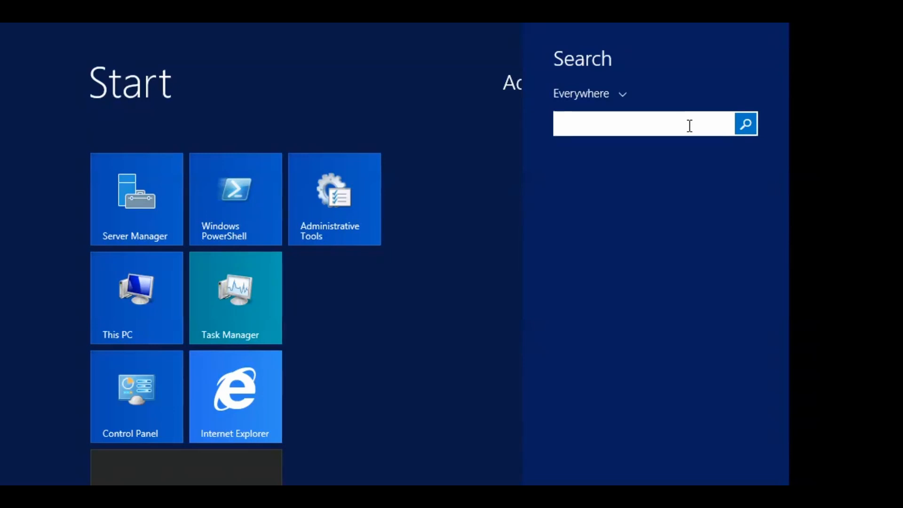
pyautogui.write('services')
pyautogui.press('Return')
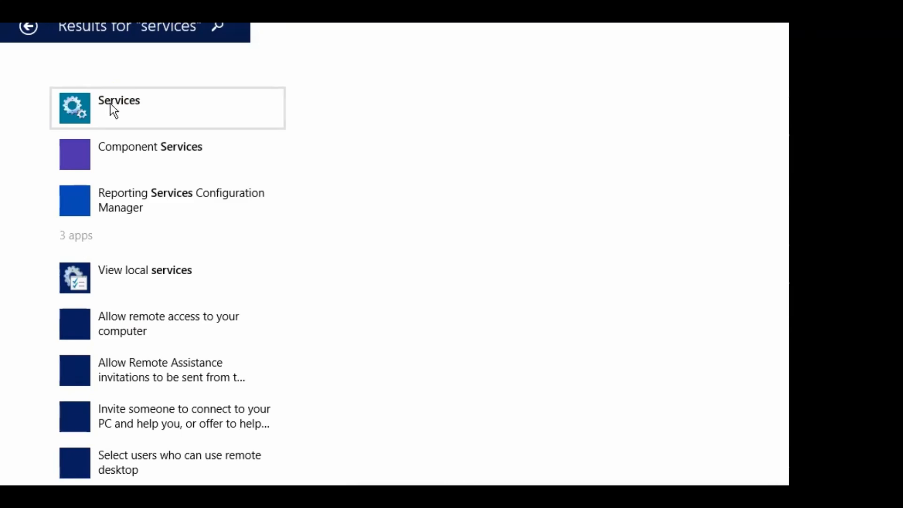
# Open the Services console and bring up the SQL Server (MSSQLSERVER) Properties dialog
pyautogui.click(117, 103)
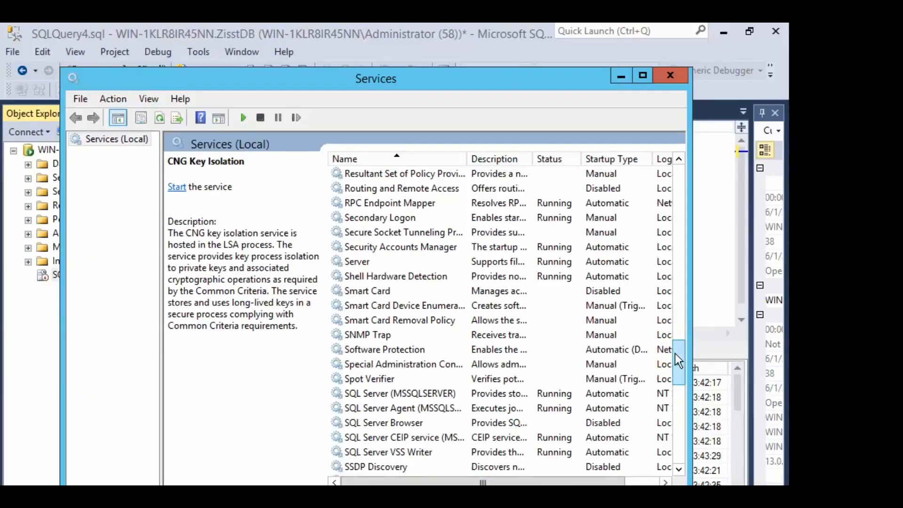
pyautogui.moveTo(677, 361); pyautogui.dragTo(568, 371)
pyautogui.click(514, 336)
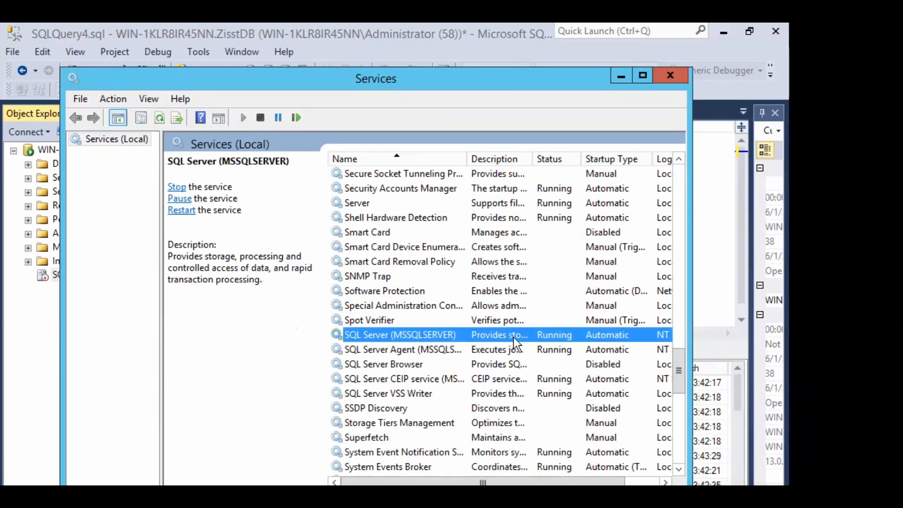
pyautogui.rightClick(442, 336)
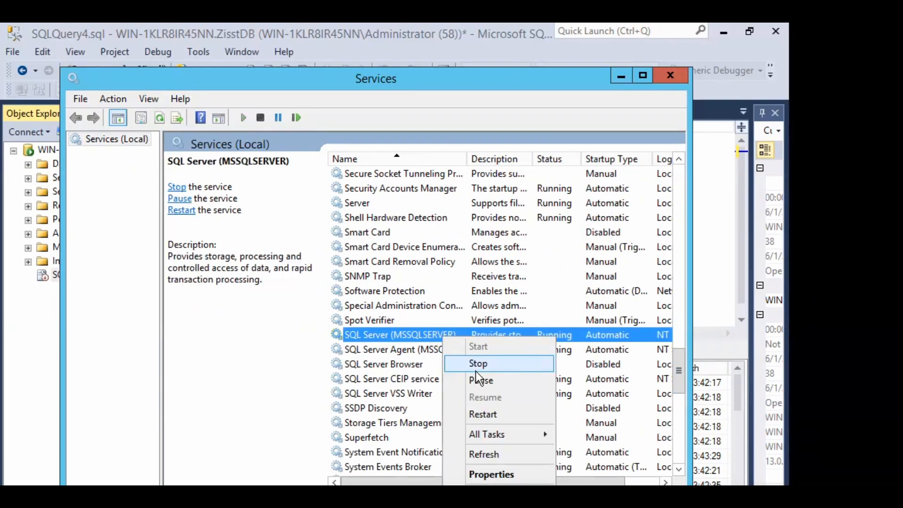
pyautogui.click(493, 475)
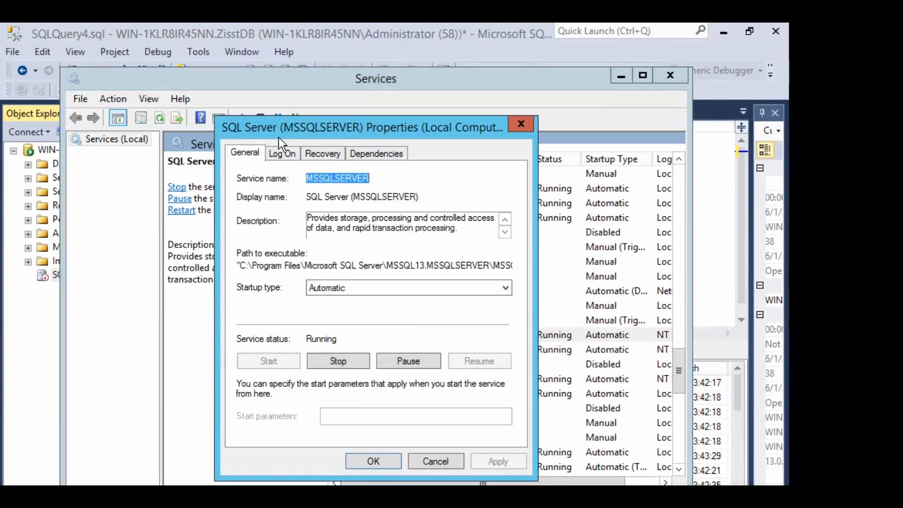
# Review the service's Log On, Recovery and Dependencies settings, returning to General
pyautogui.click(275, 156)
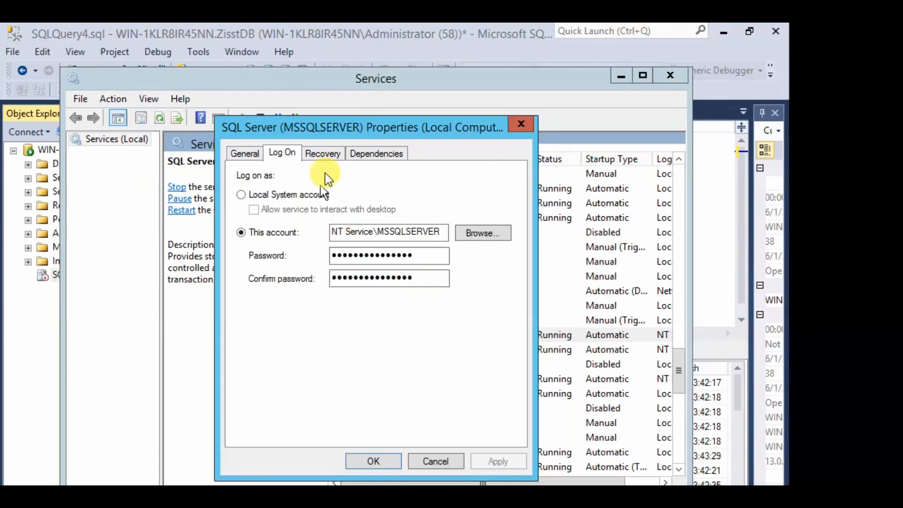
pyautogui.click(329, 156)
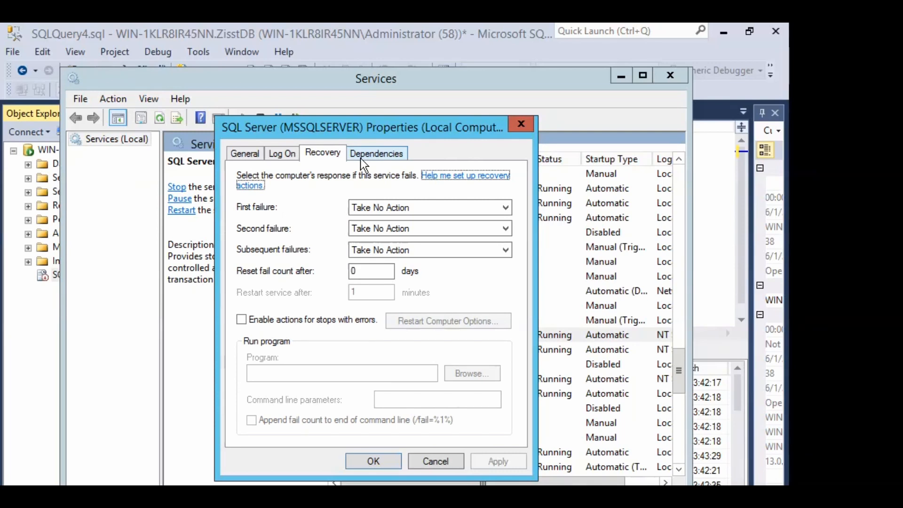
pyautogui.click(360, 158)
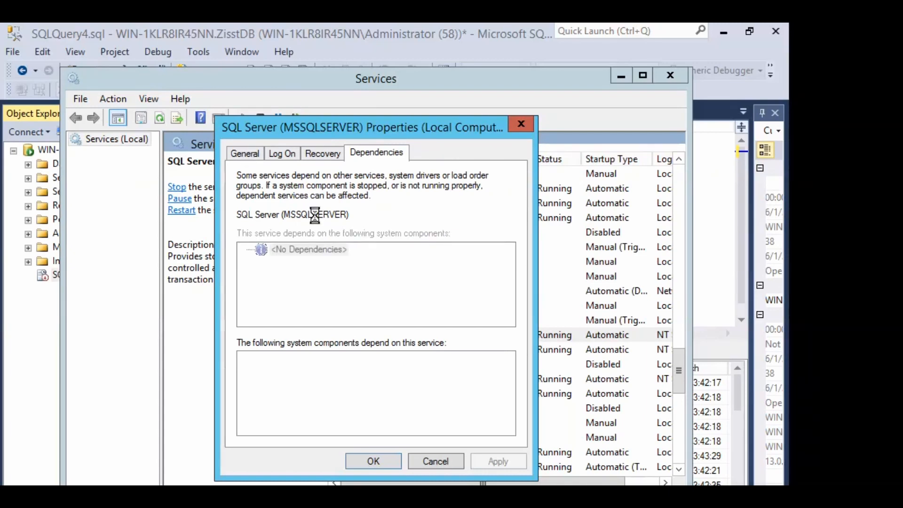
pyautogui.click(244, 152)
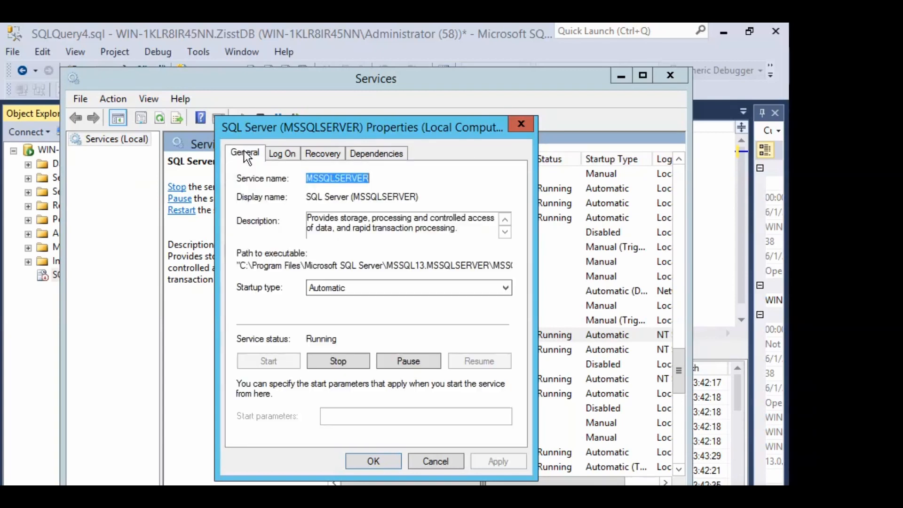
pyautogui.click(244, 151)
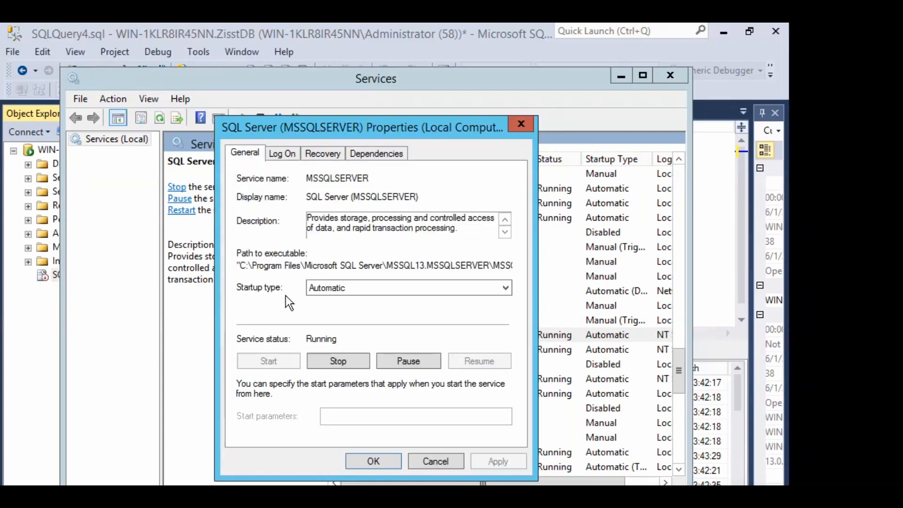
# Keep Startup type at Automatic, recheck logon, recovery and dependencies, then cancel without changes
pyautogui.click(329, 290)
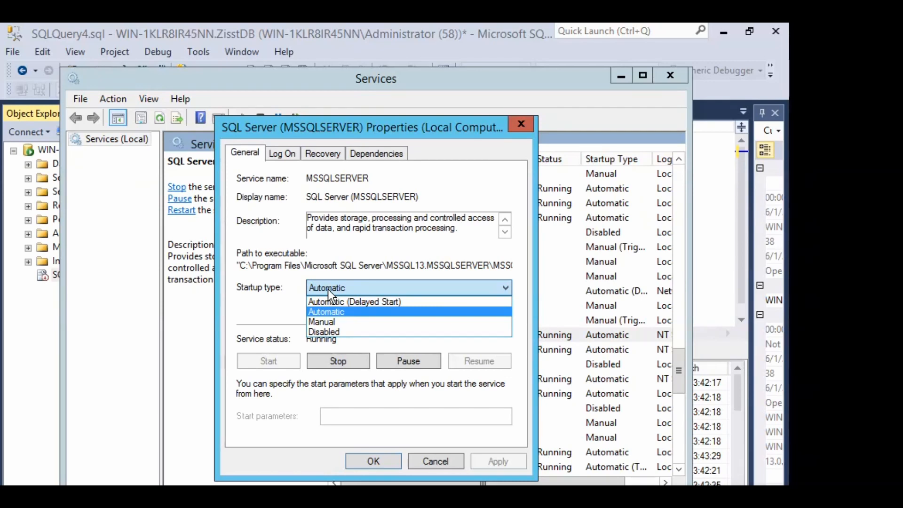
pyautogui.click(328, 289)
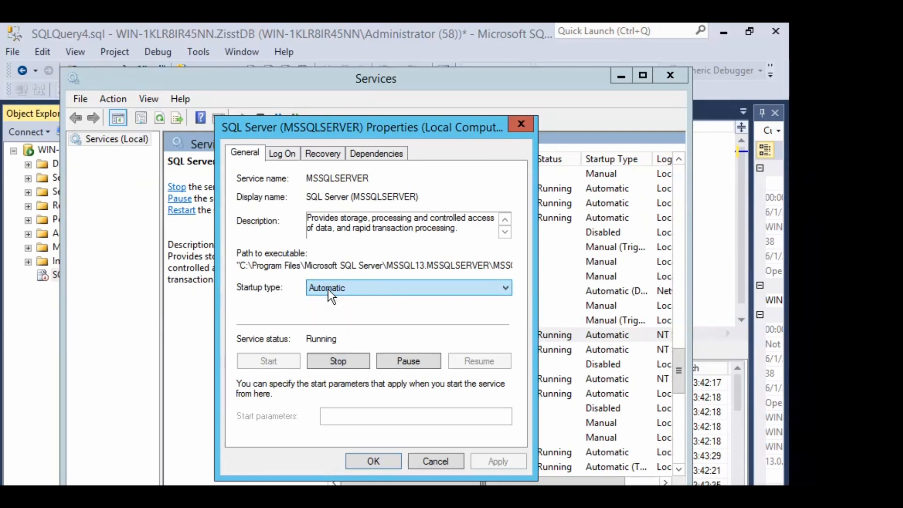
pyautogui.click(288, 152)
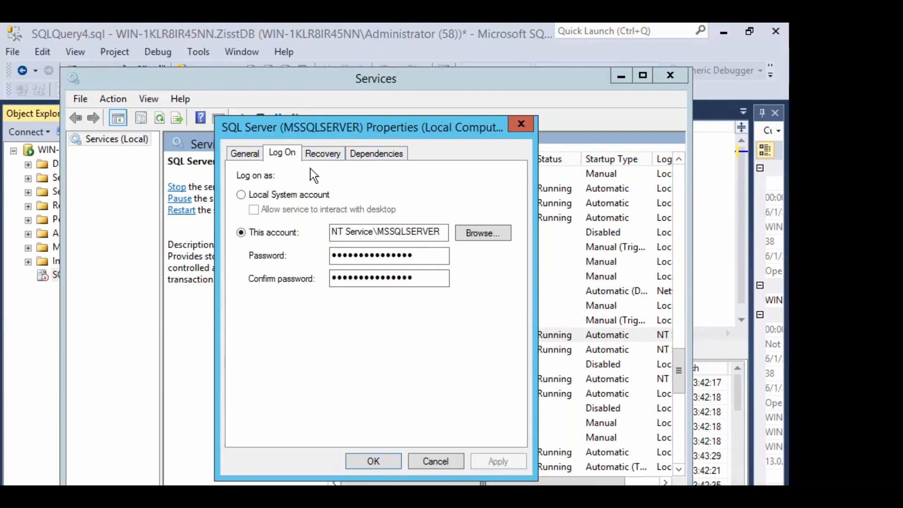
pyautogui.click(320, 151)
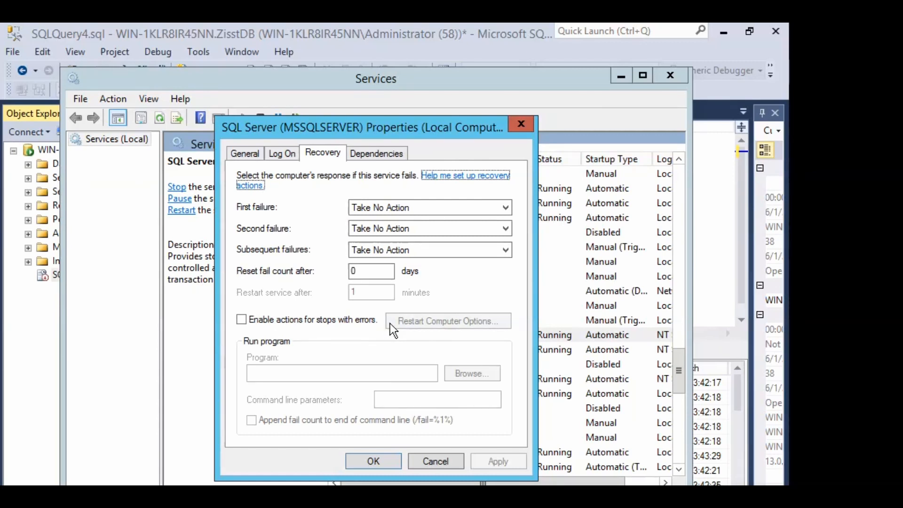
pyautogui.click(377, 154)
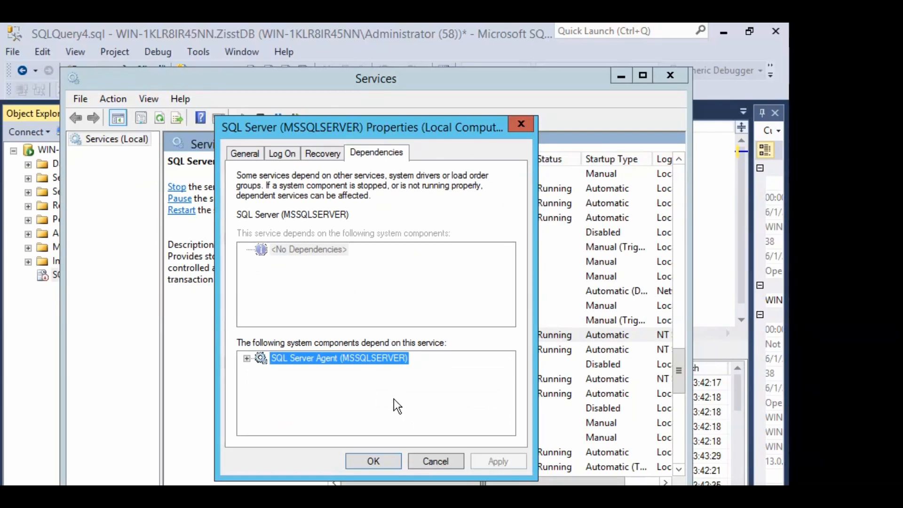
pyautogui.click(427, 457)
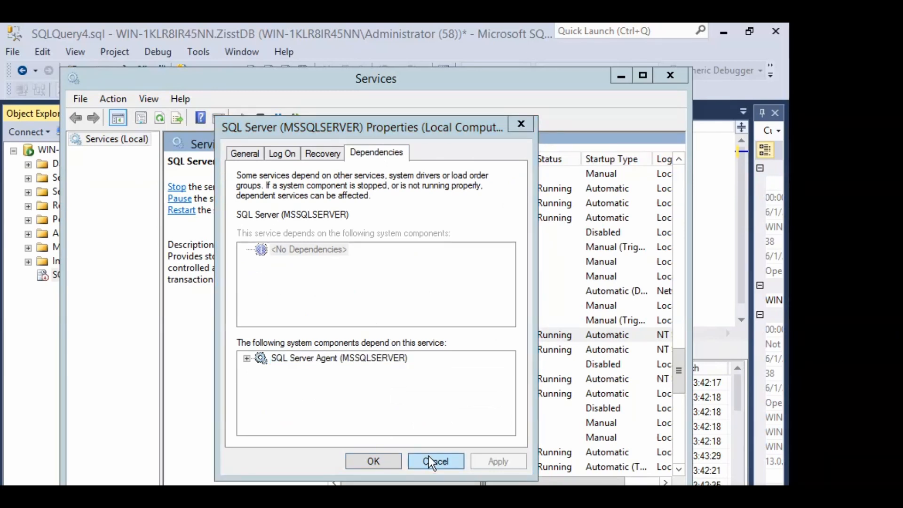
# Select the SQL Server Agent, Browser and VSS Writer services, then close the Services console
pyautogui.click(428, 463)
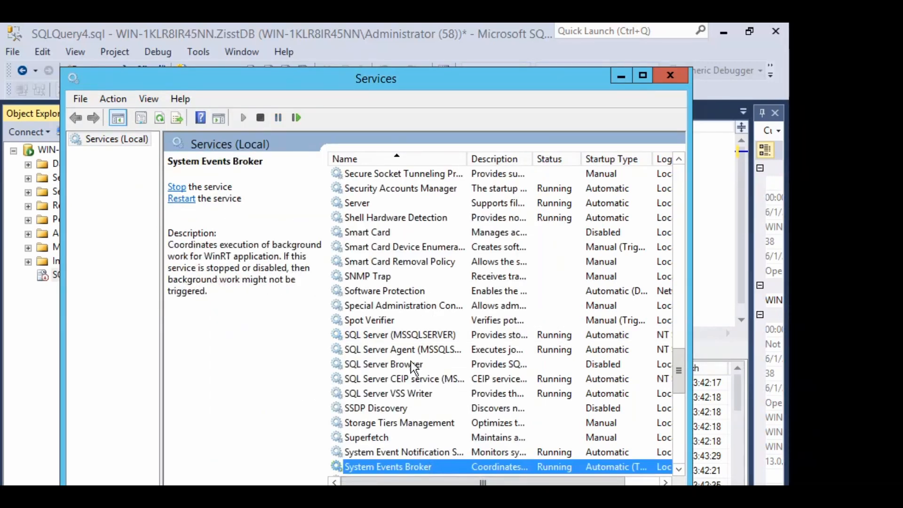
pyautogui.click(411, 361)
pyautogui.click(412, 352)
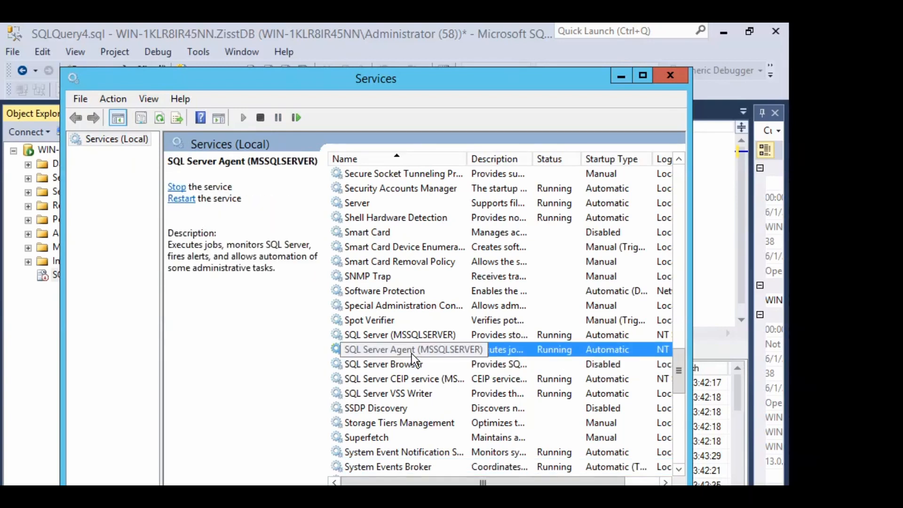
pyautogui.click(414, 368)
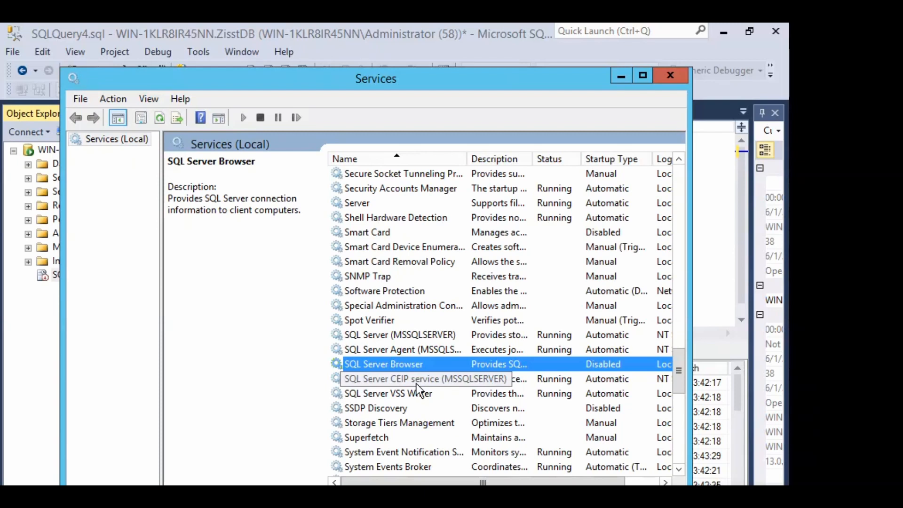
pyautogui.click(418, 394)
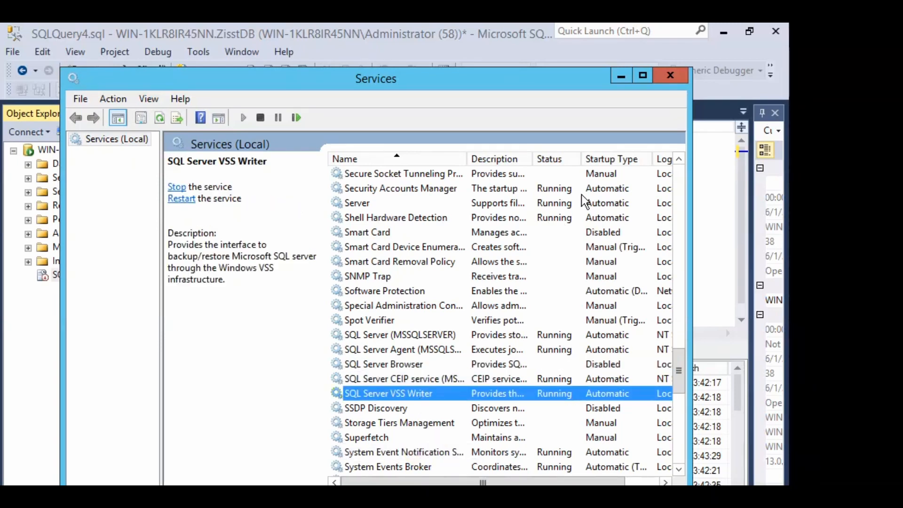
pyautogui.click(670, 77)
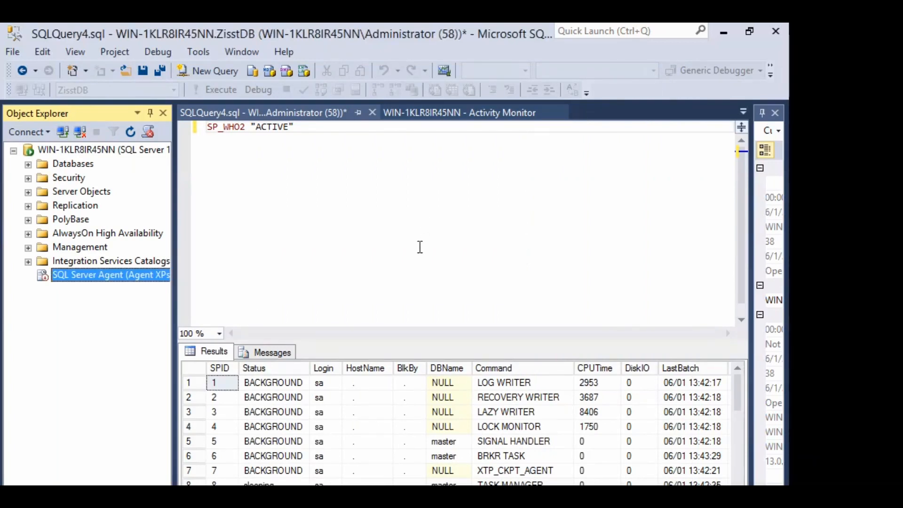